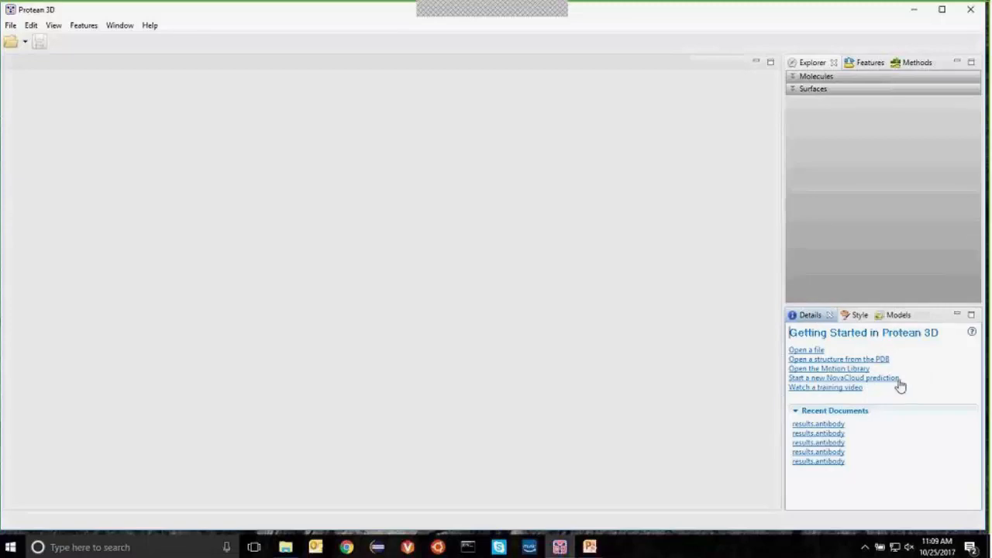
Step: Choose New NovaCloud Prediction... from the File menu to reach the NovaCloud sign-in page
left_click(11, 28)
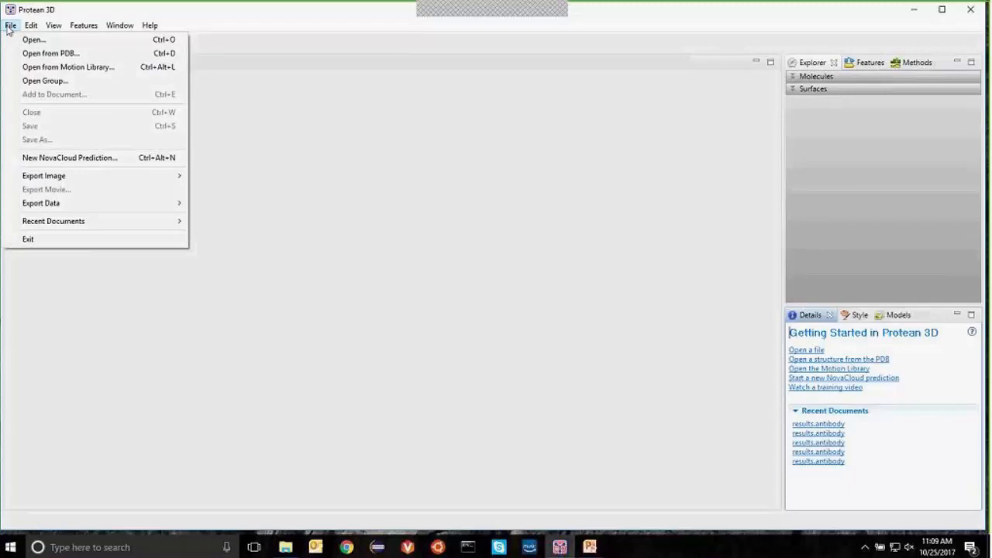
mouse_move(54, 29)
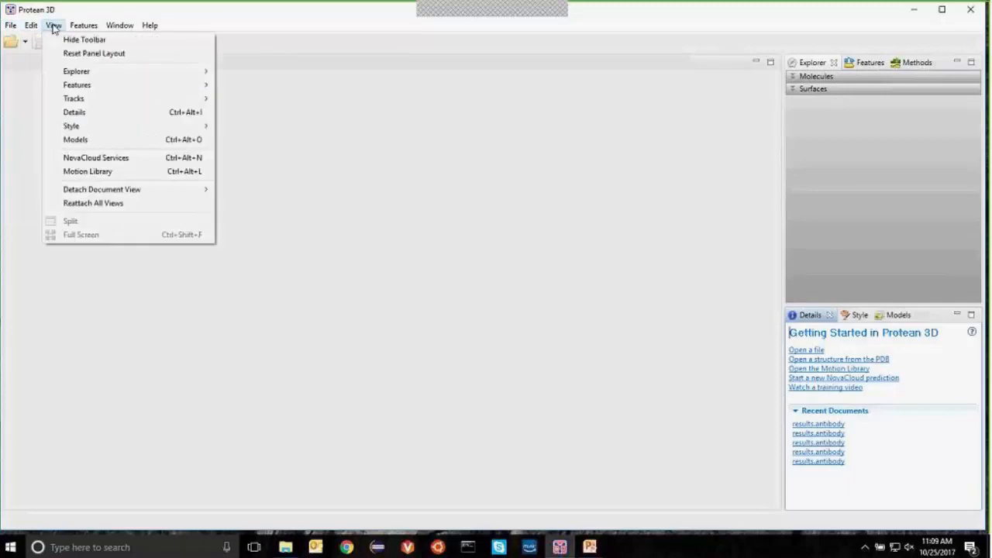
mouse_move(11, 25)
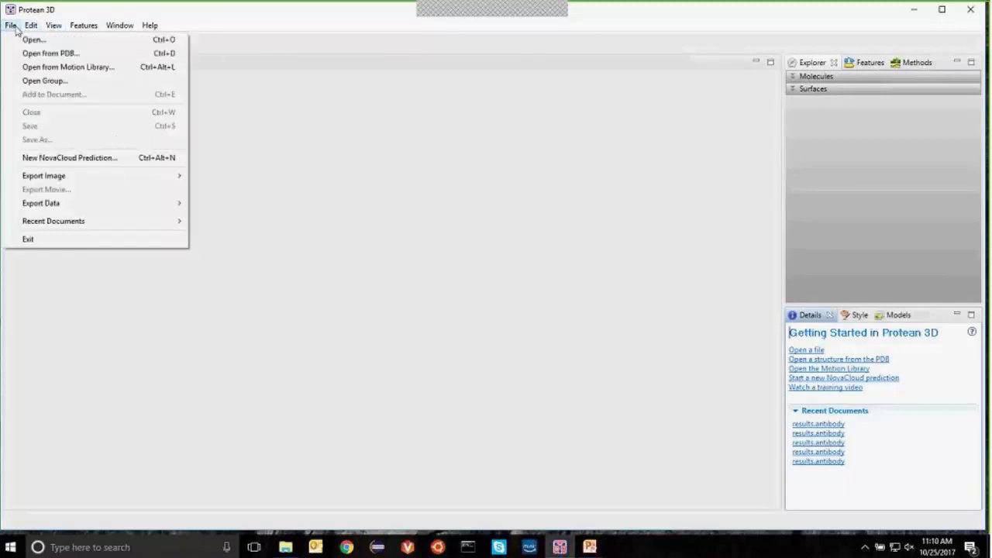
left_click(42, 158)
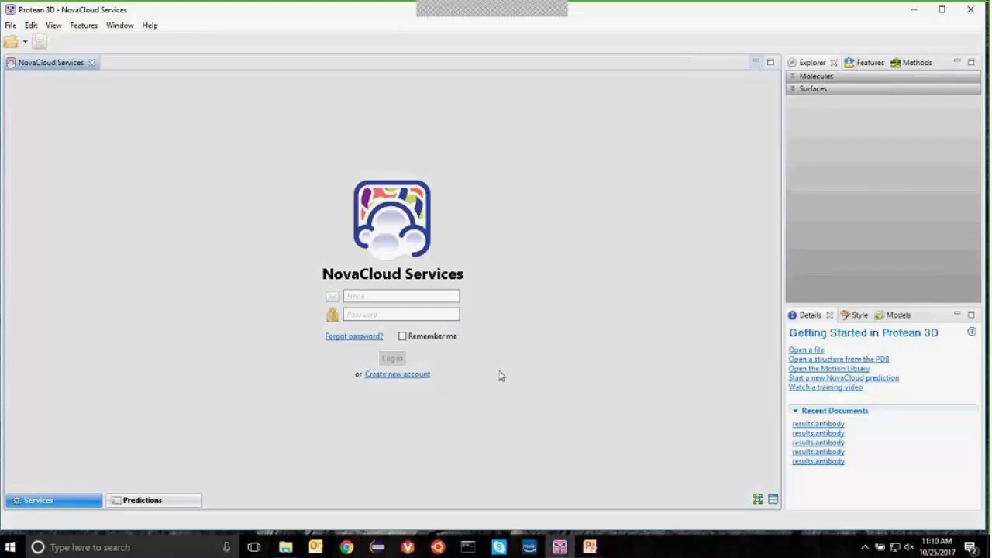
Step: Enter the account e-mail address in the NovaCloud sign-in form, correcting typos
left_click(437, 298)
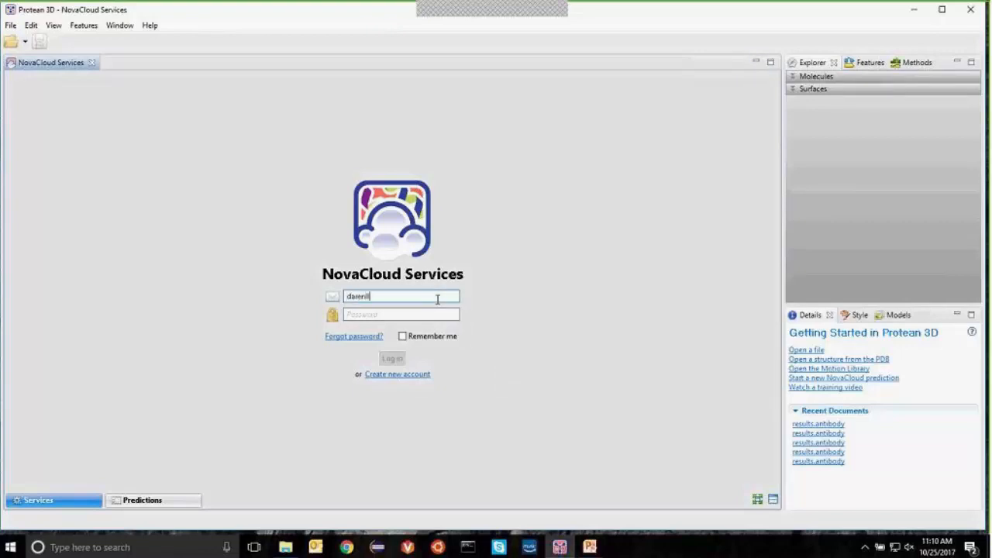
Step: Enter the account password, log in, and choose My Account from Additional actions
key("Tab")
type("****")
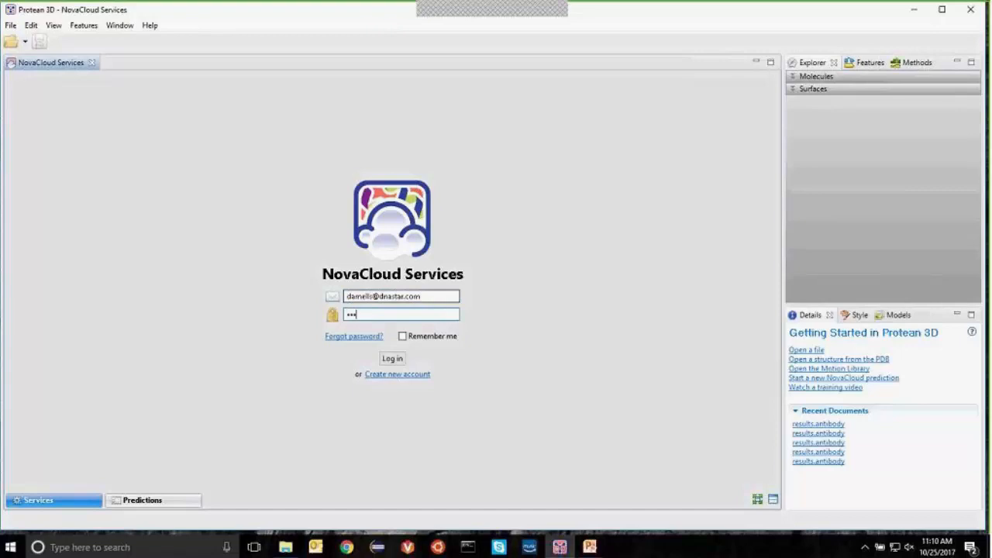
type("******")
key("Return")
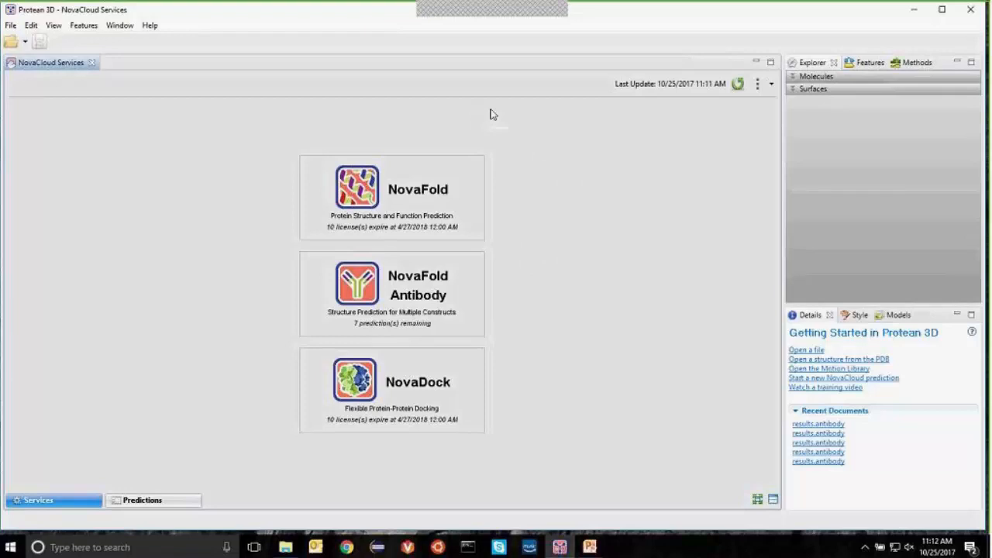
left_click(772, 86)
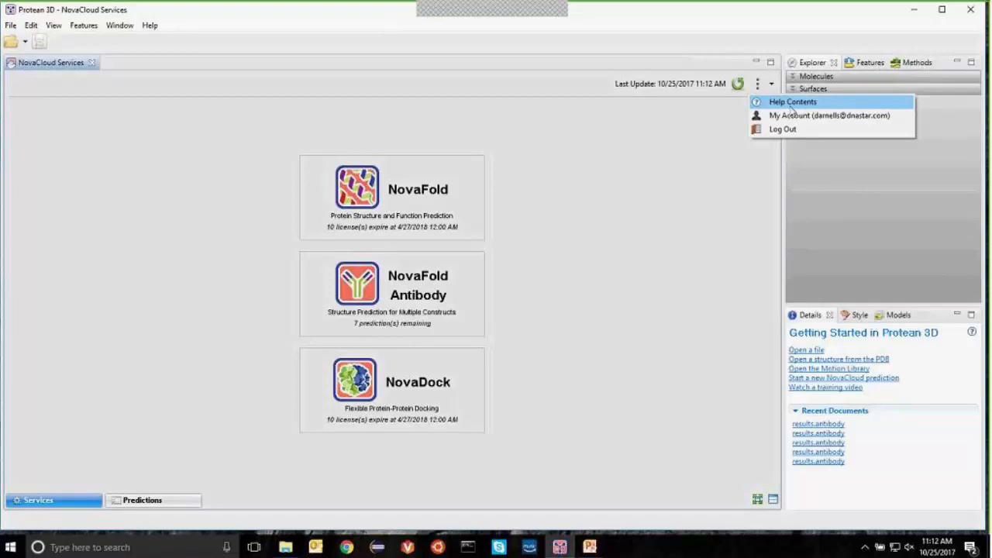
left_click(797, 115)
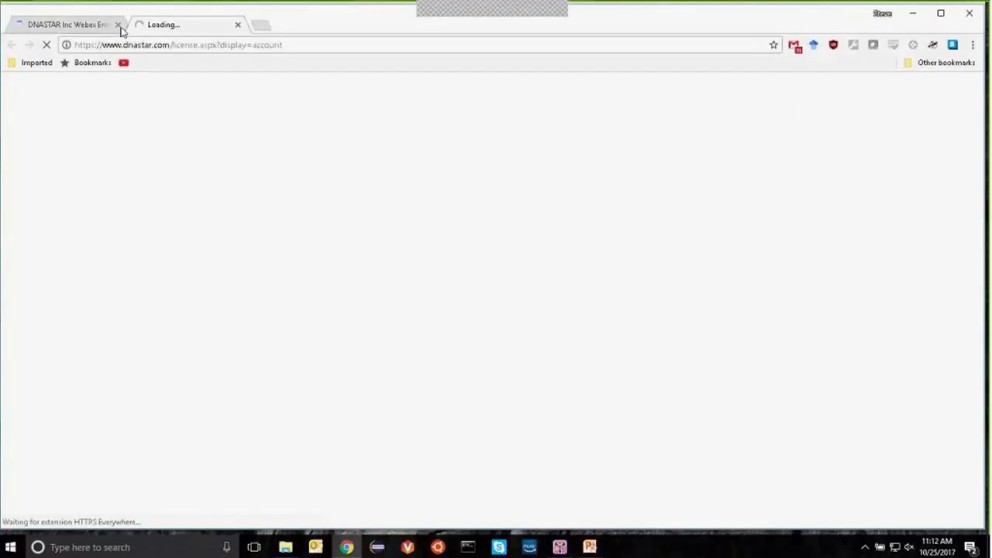
Step: Close the extra browser tab and log in to the DNASTAR website
left_click(118, 24)
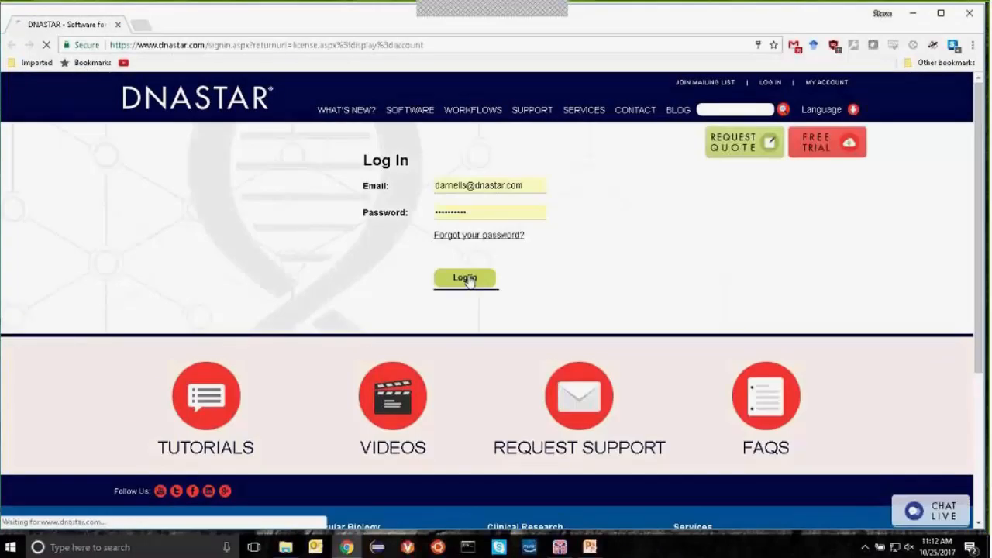
left_click(466, 282)
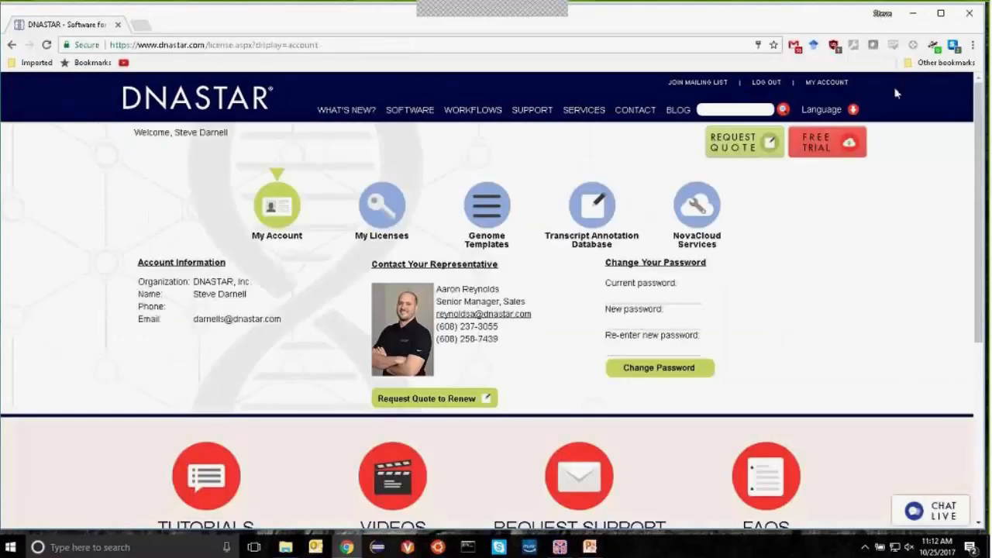
left_click(913, 14)
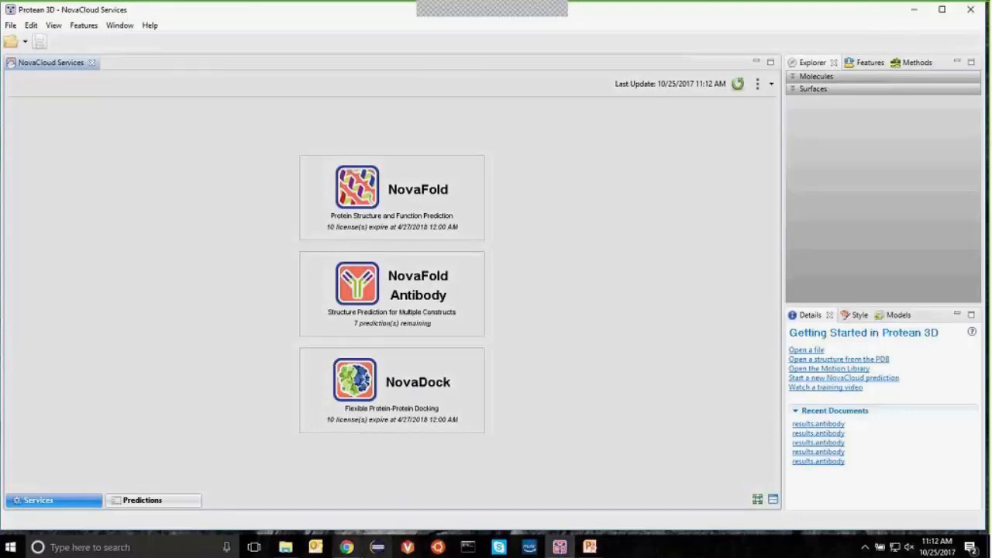
left_click(348, 549)
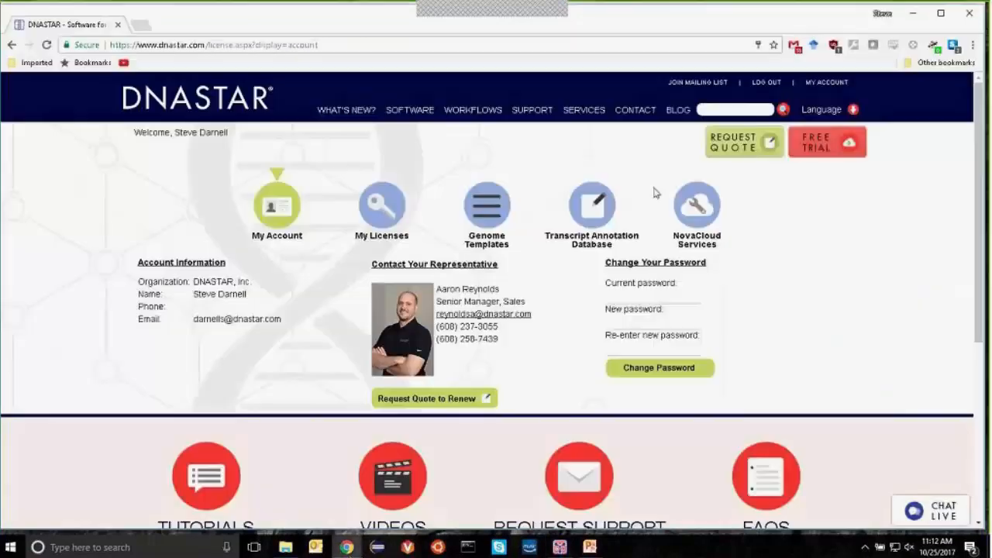
Step: Review the NovaCloud Services jobs list, then minimize Chrome to return to Protean 3D
left_click(702, 213)
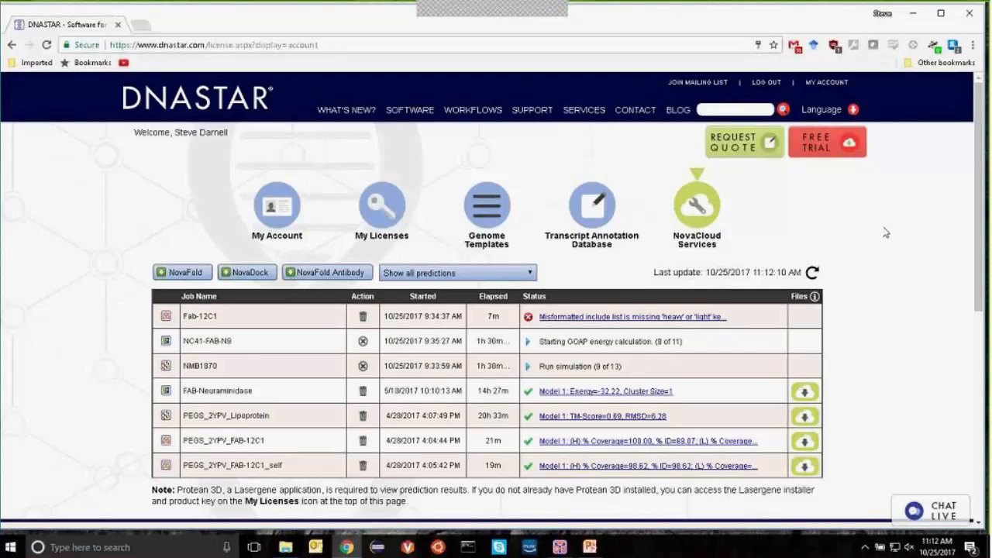
scroll(881, 225, "down", 1)
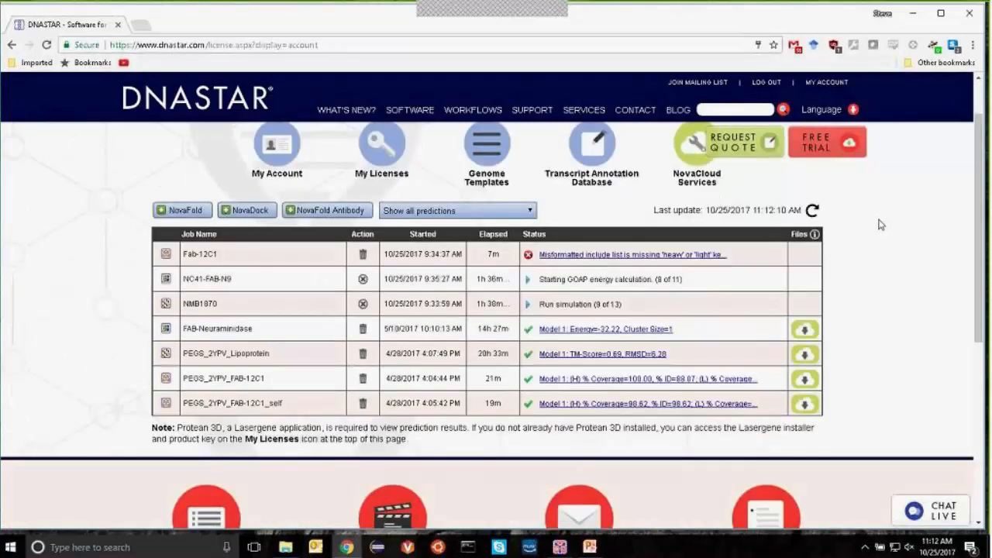
scroll(882, 225, "up", 1)
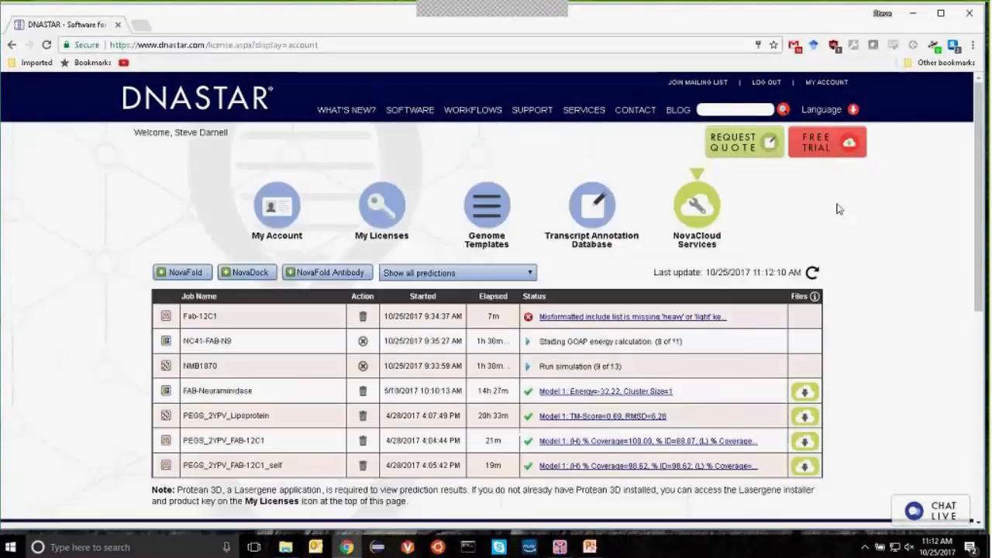
left_click(914, 13)
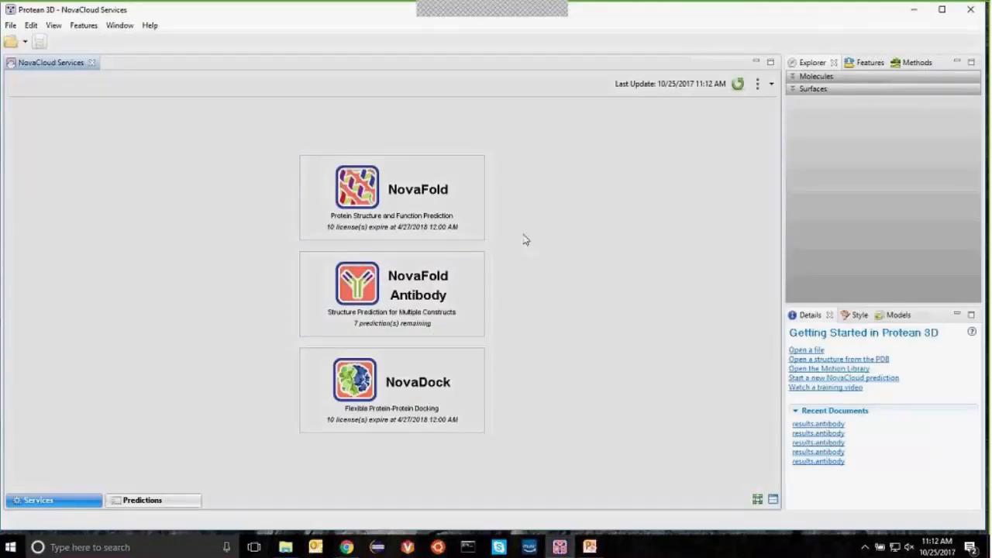
Step: Start a NovaFold prediction and open the Add File picker on its Sequences page
left_click(471, 219)
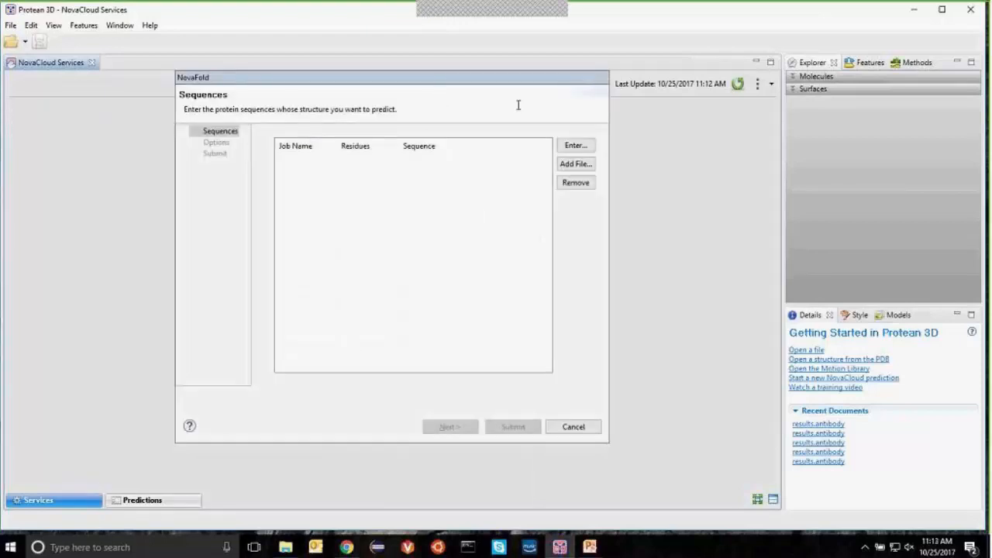
left_click_drag(487, 78, 510, 92)
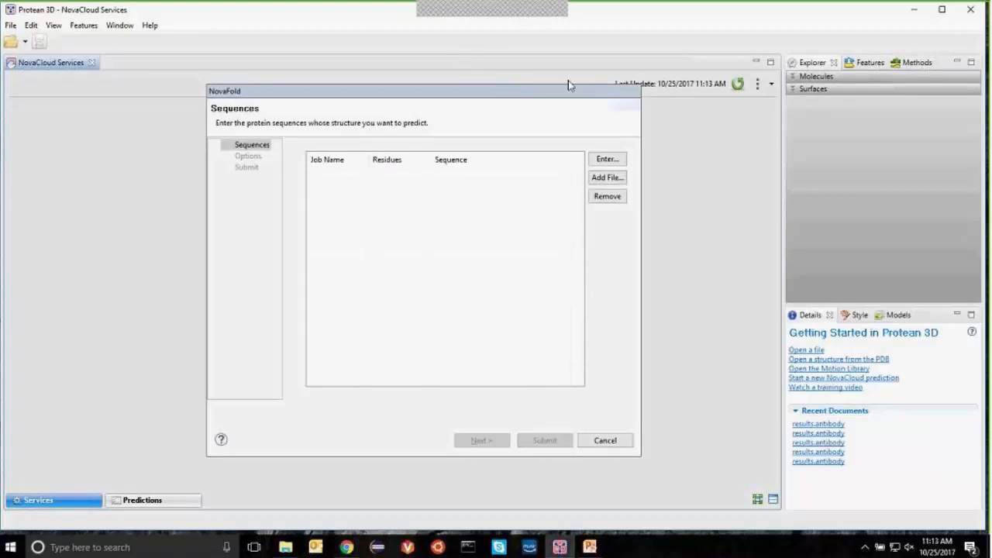
left_click(618, 178)
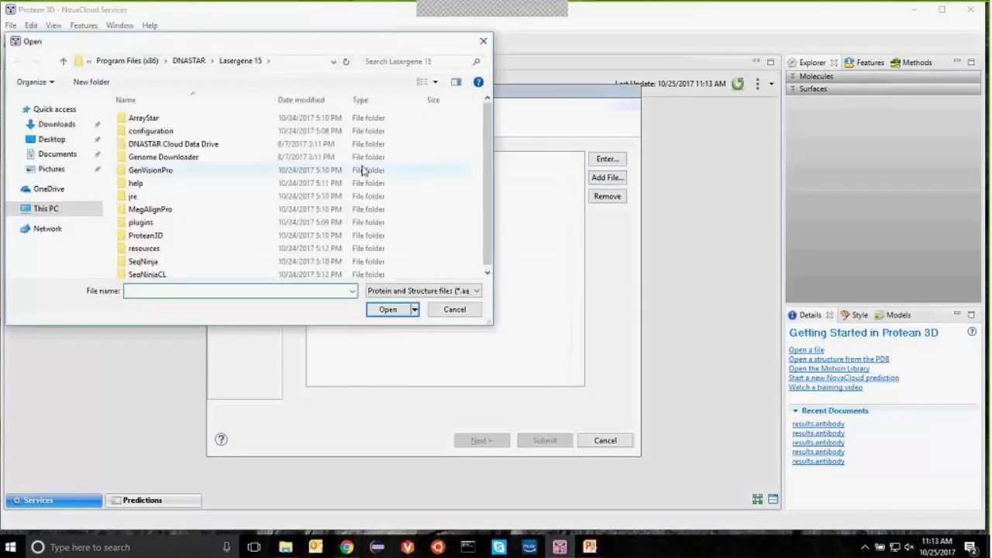
Step: Open lipoprotein.fap from Desktop > 2017-10-25 Lasergene 15 > novafold, loading NMB1870 (253 residues)
left_click(51, 139)
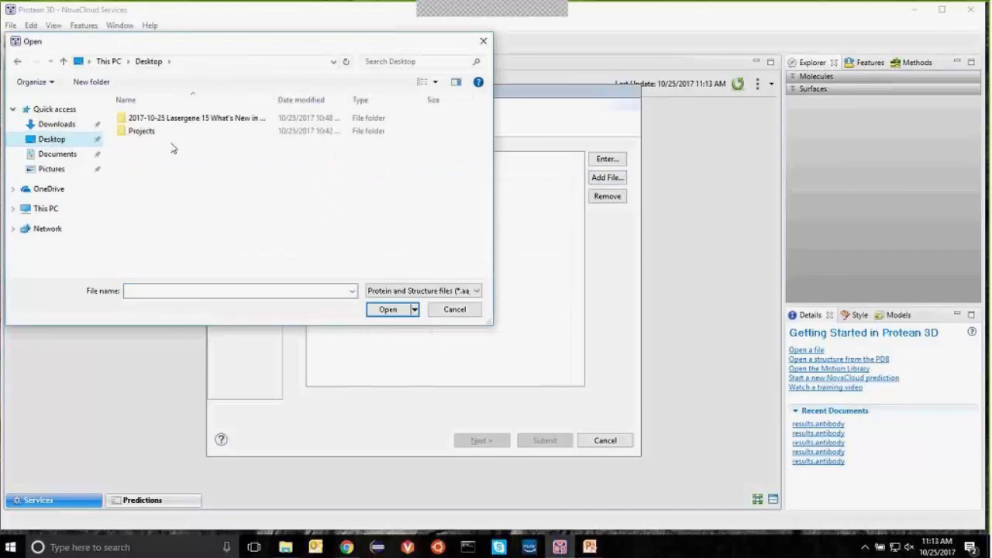
double_click(176, 120)
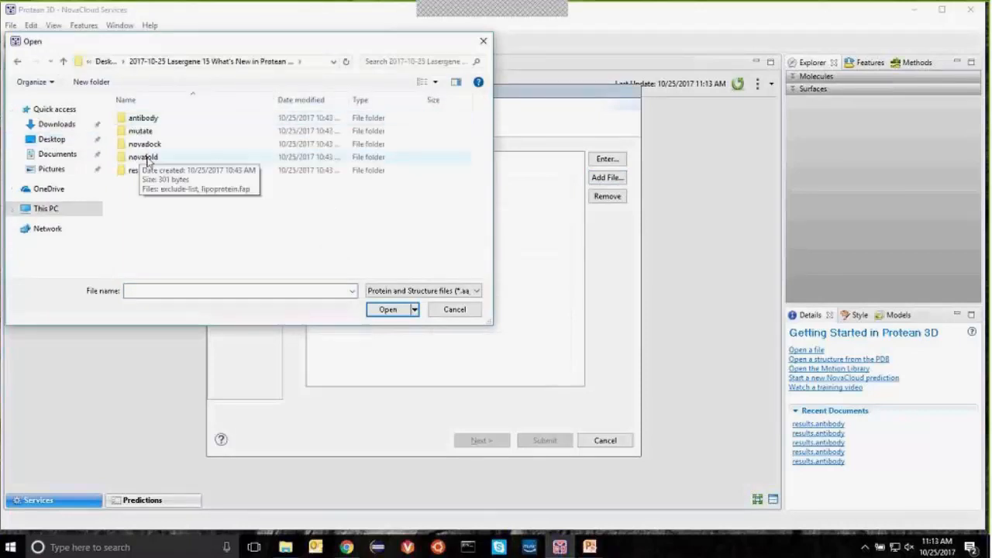
left_click(148, 159)
double_click(147, 157)
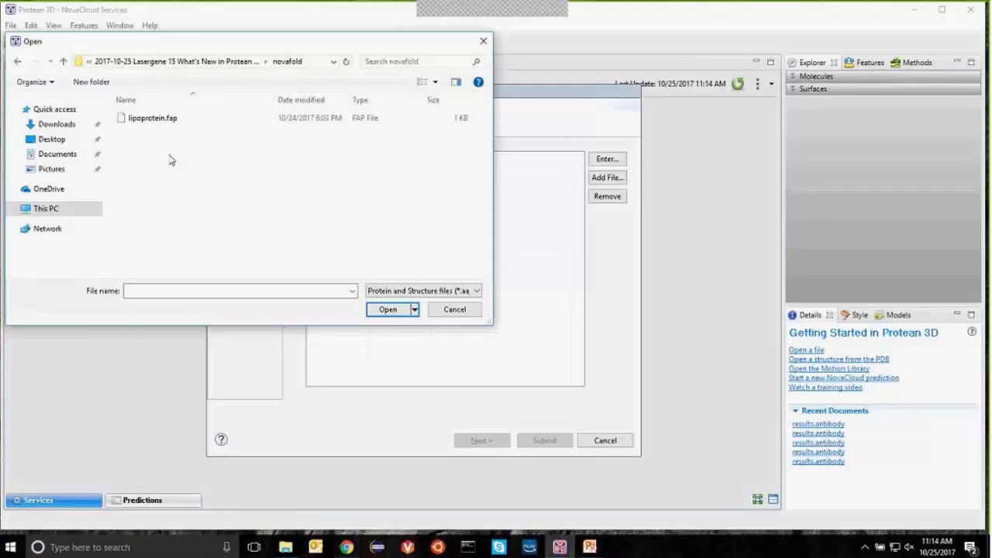
left_click(136, 118)
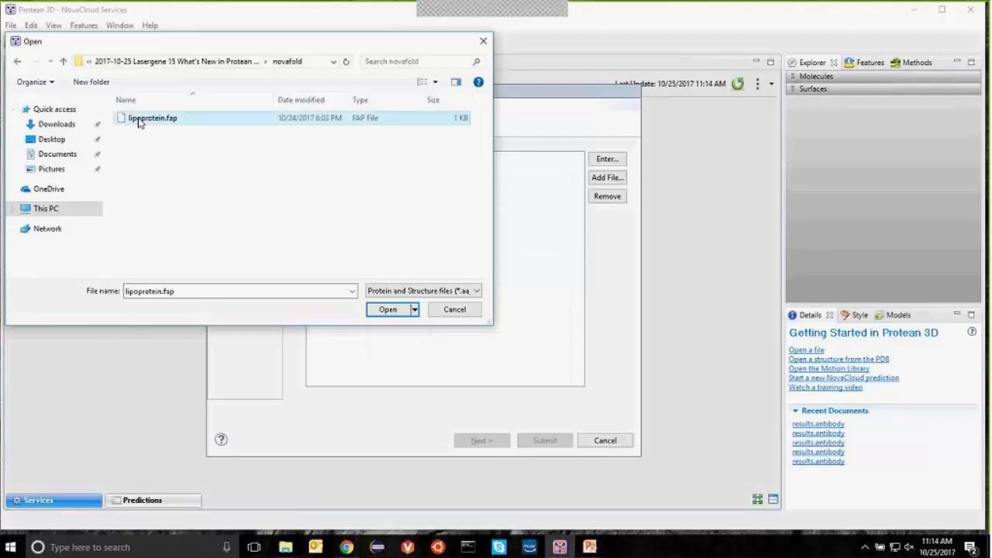
left_click(394, 311)
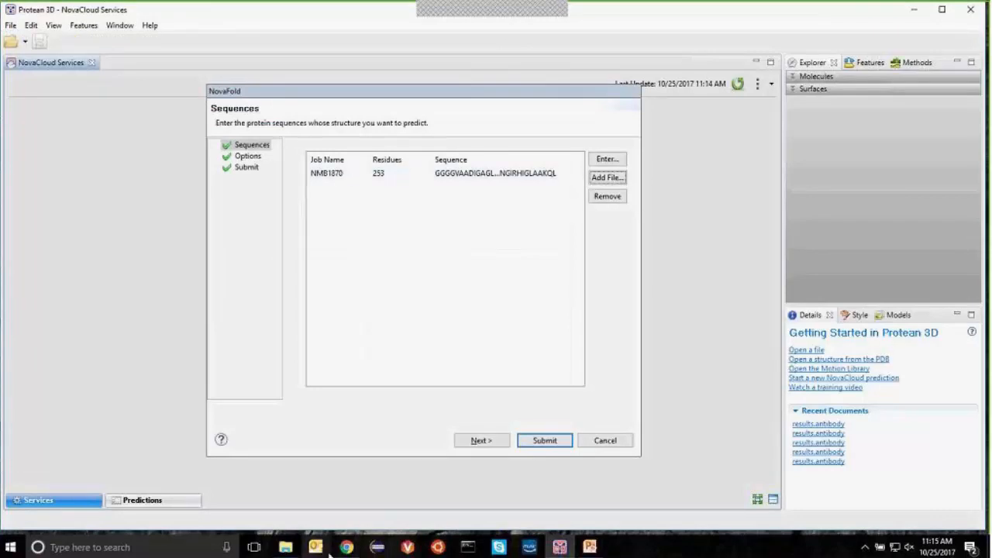
left_click(284, 547)
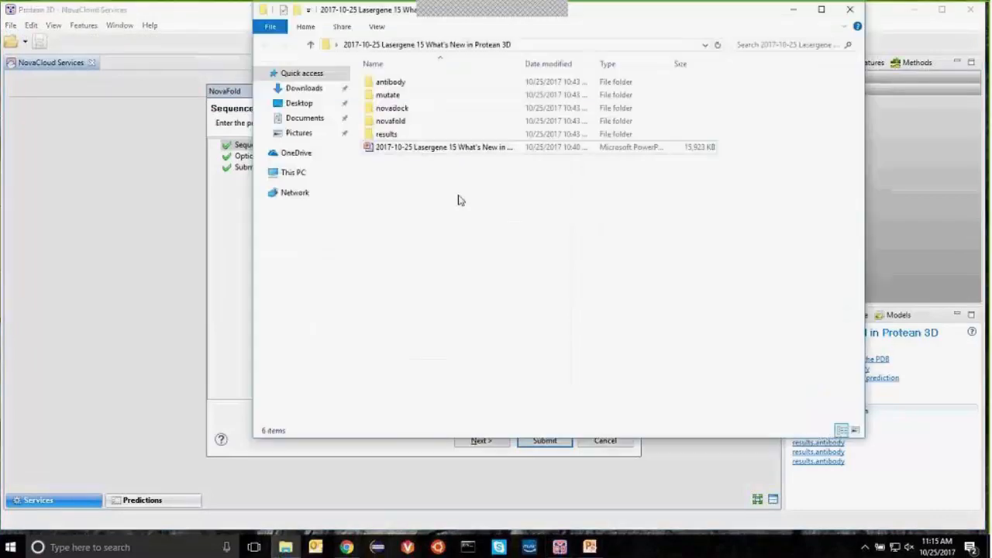
double_click(400, 122)
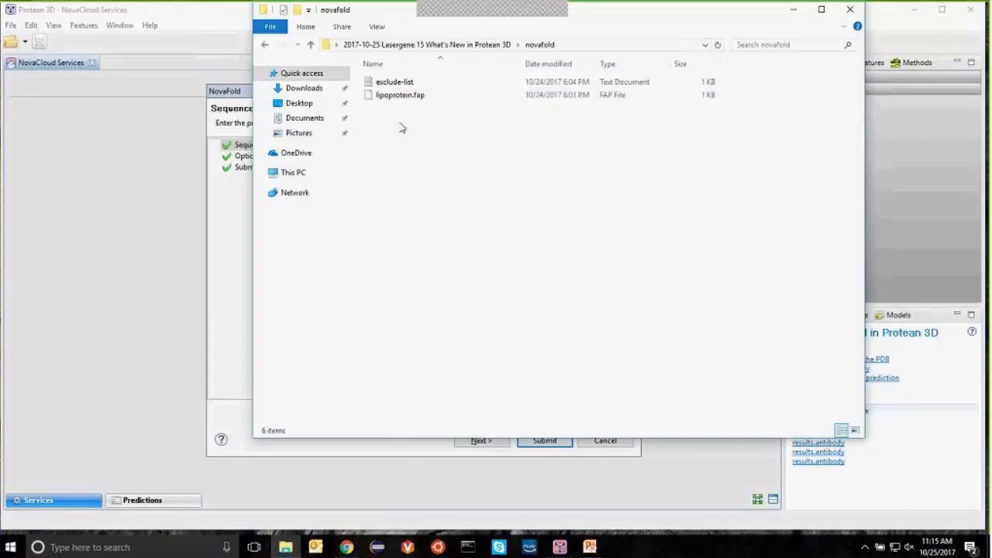
left_click(406, 96)
right_click(408, 96)
left_click(437, 158)
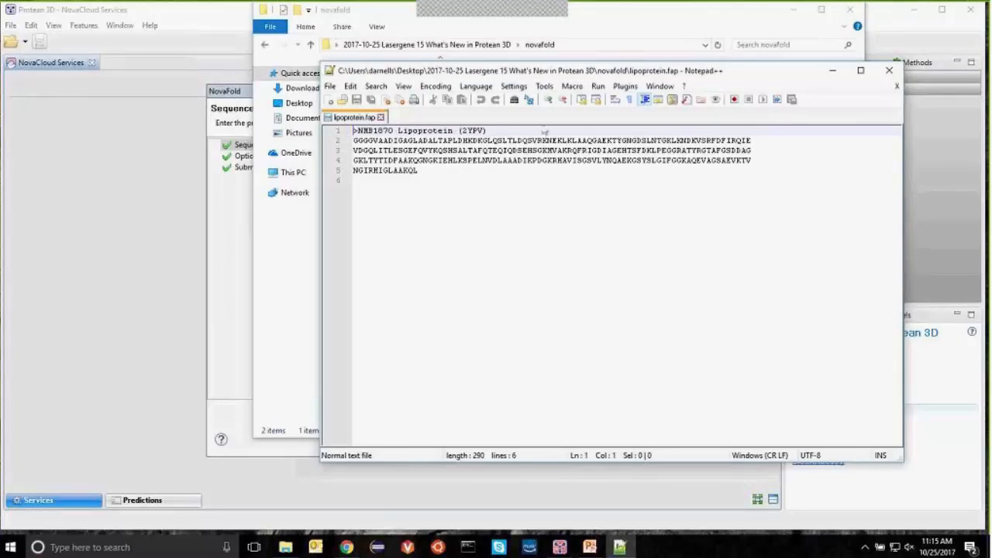
left_click(832, 70)
key("Return")
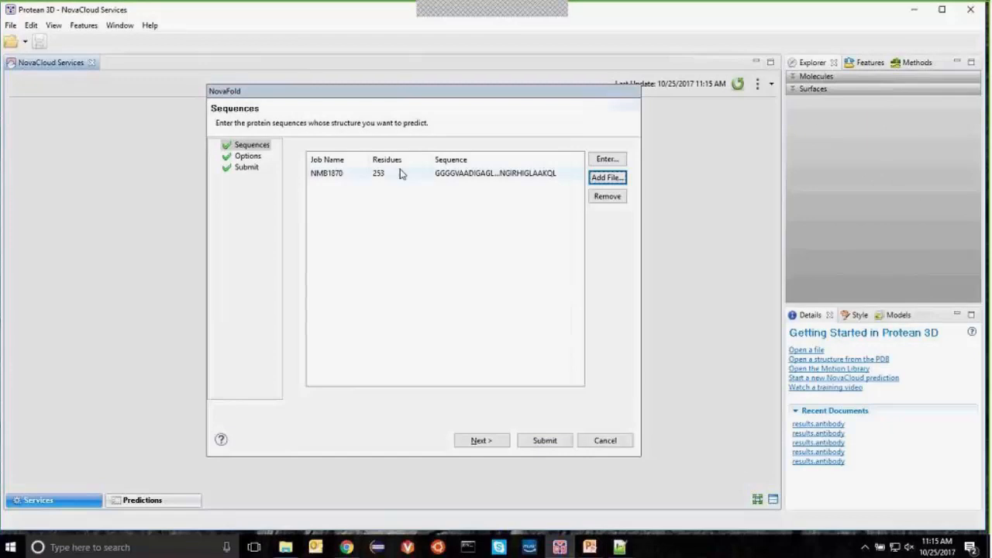
left_click(327, 175)
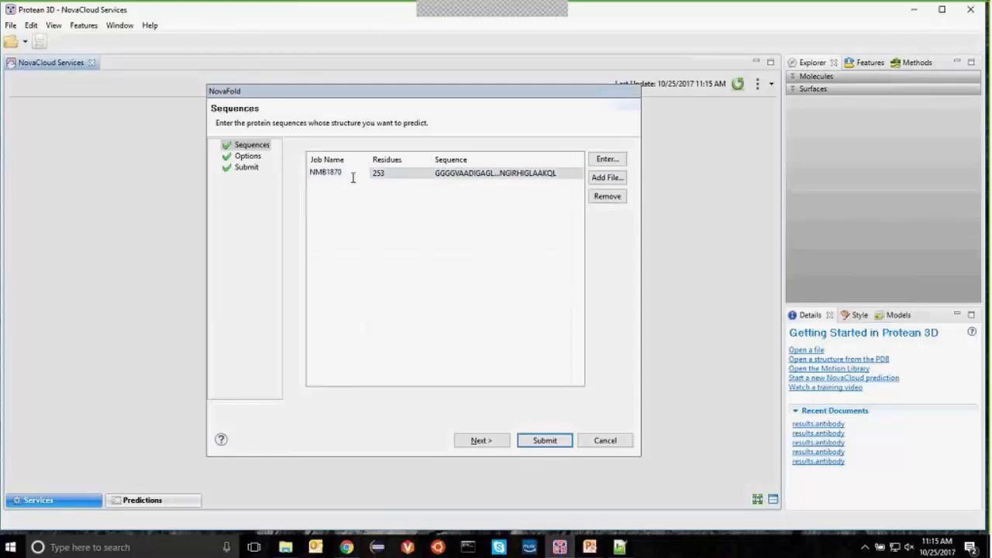
left_click(347, 187)
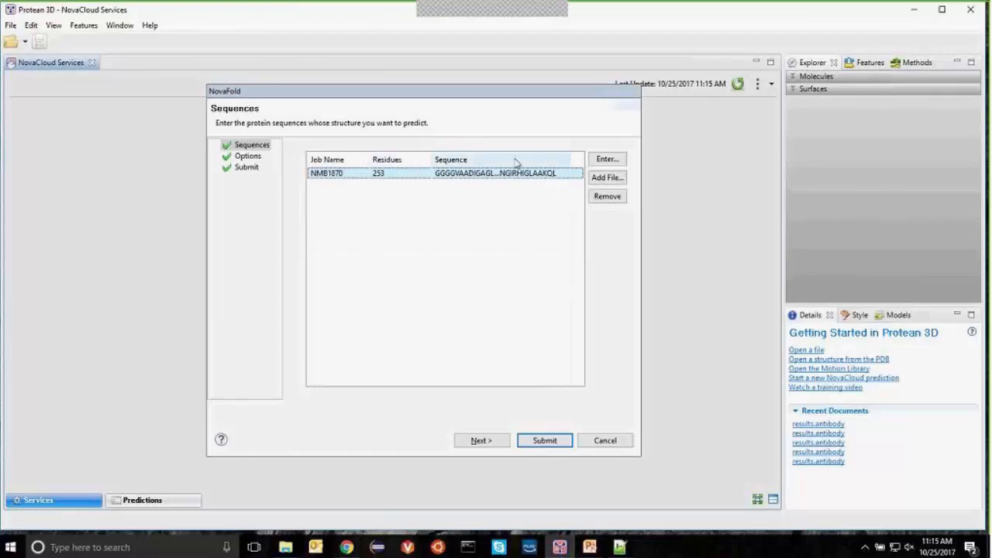
left_click(608, 160)
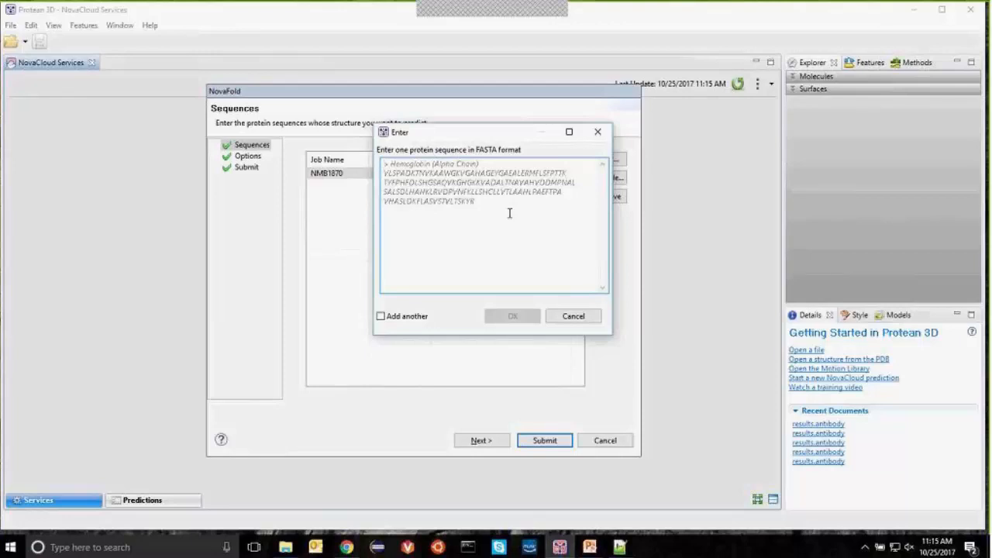
type(">m")
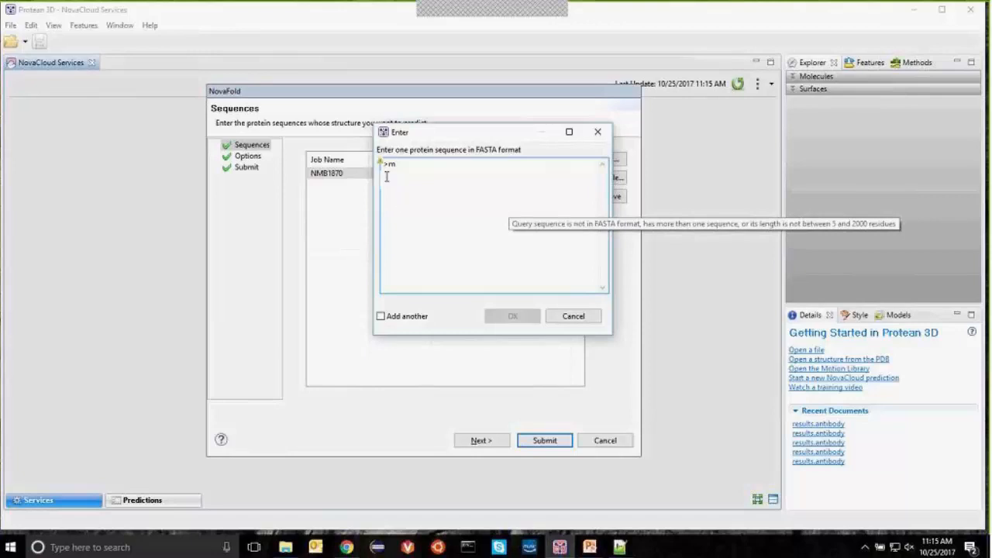
mouse_move(382, 166)
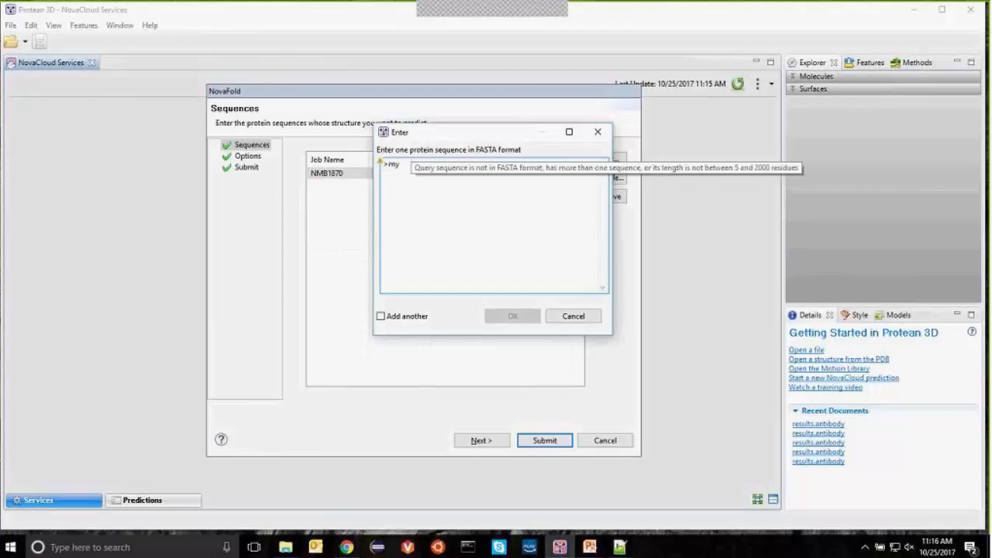
type("seq")
key("Return")
type("asd")
key("BackSpace")
key("BackSpace")
key("BackSpace")
type("AAAAAAA")
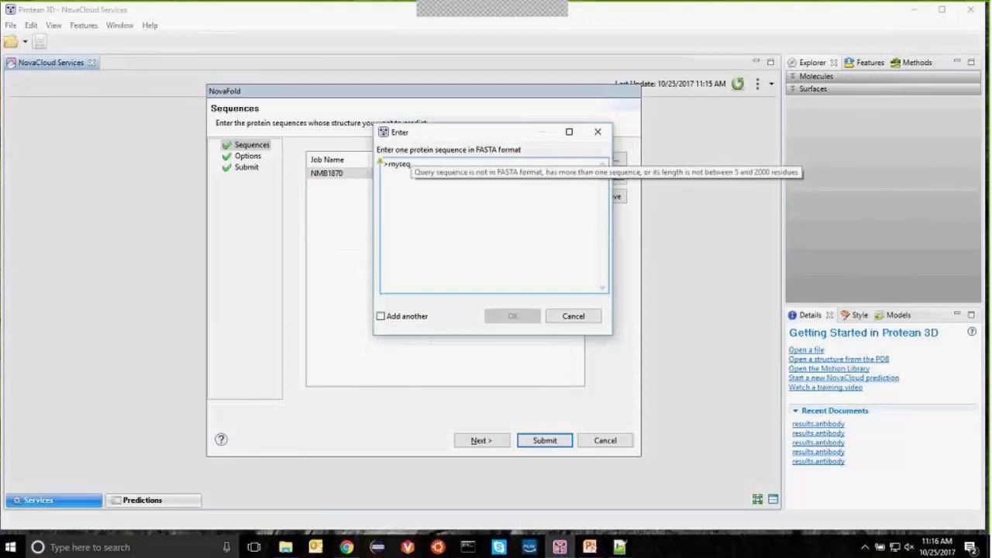
type("A")
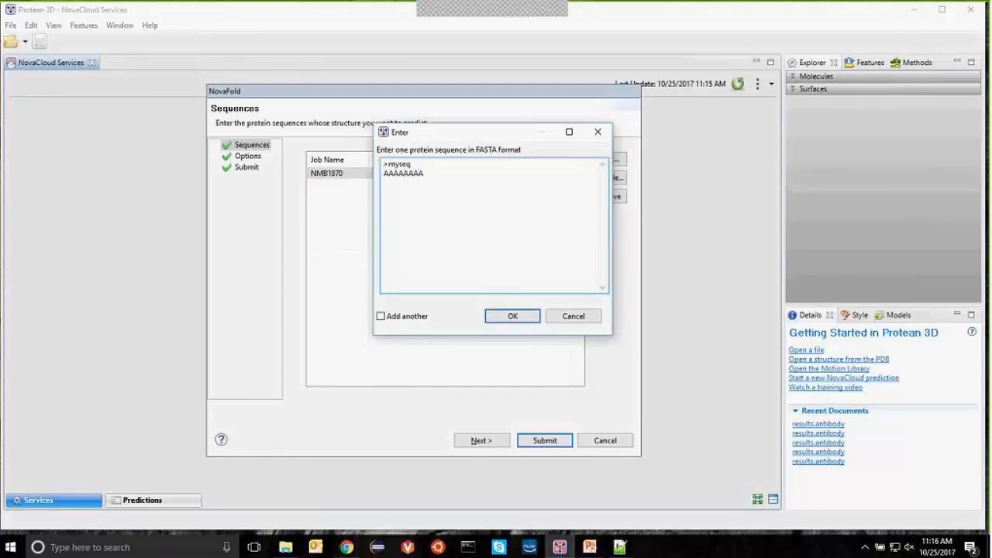
left_click(589, 320)
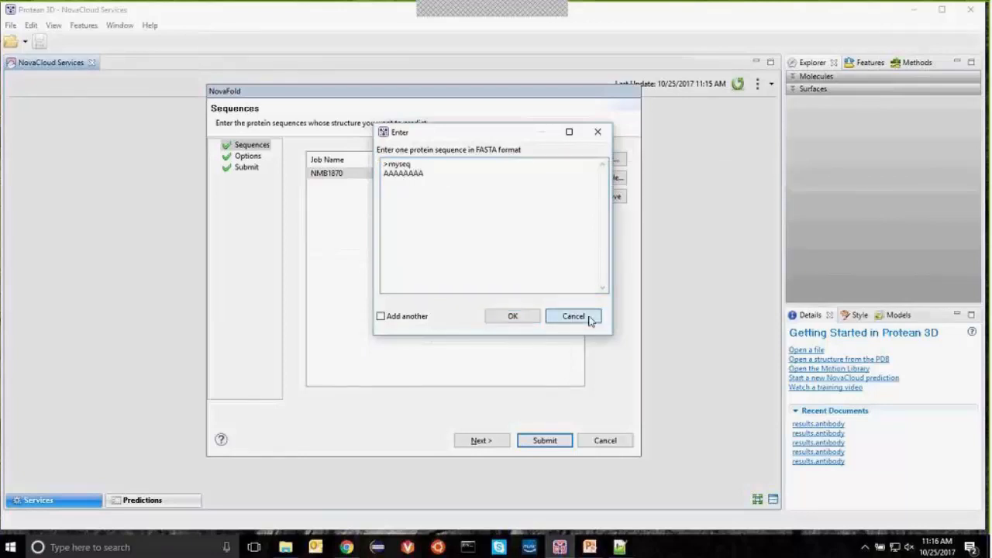
Step: Advance the NovaFold wizard to its Options page and scroll through the settings
left_click(510, 444)
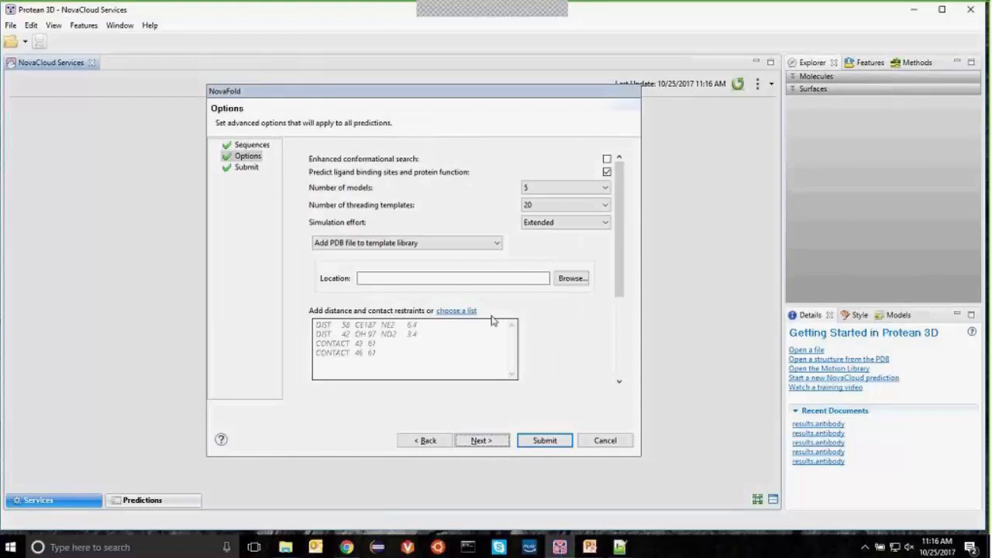
left_click_drag(622, 222, 630, 203)
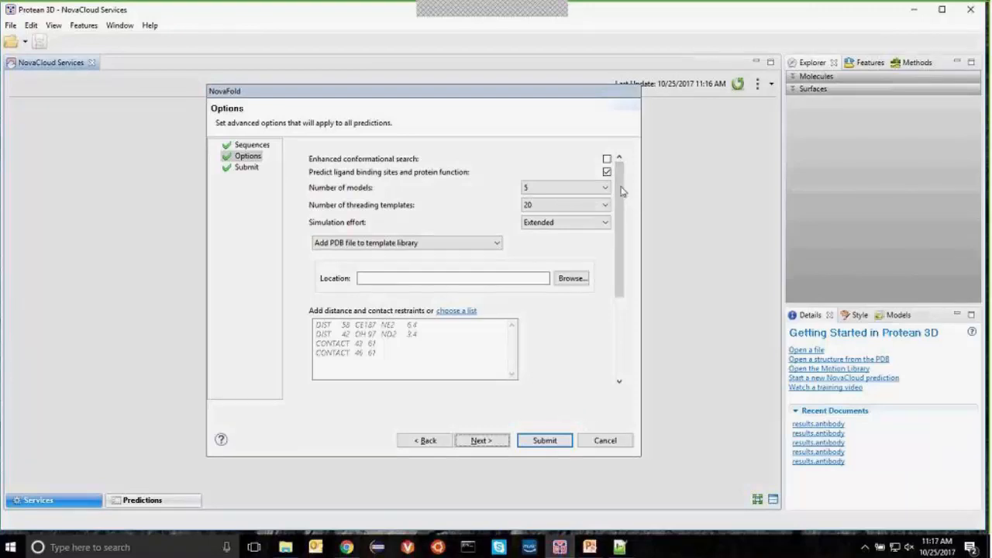
left_click(576, 226)
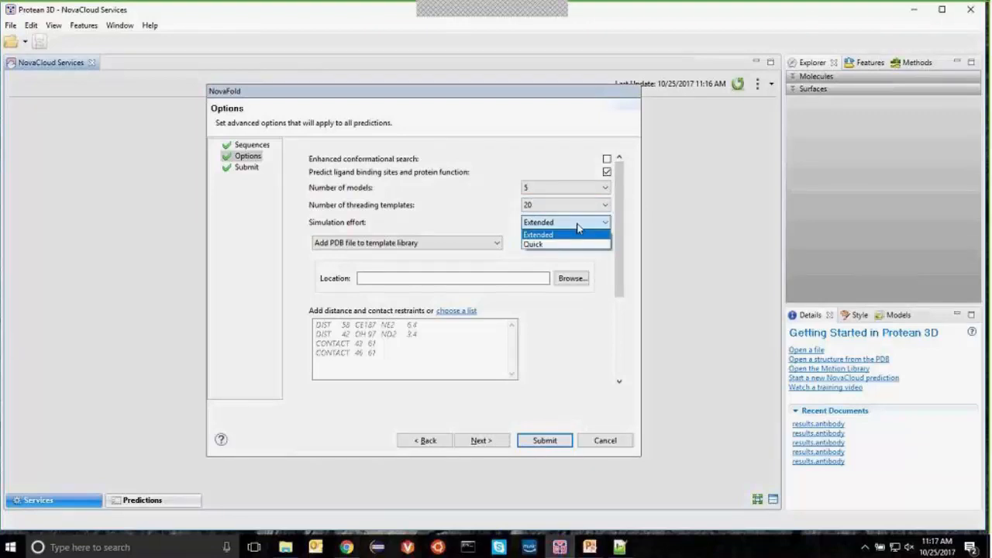
left_click(620, 232)
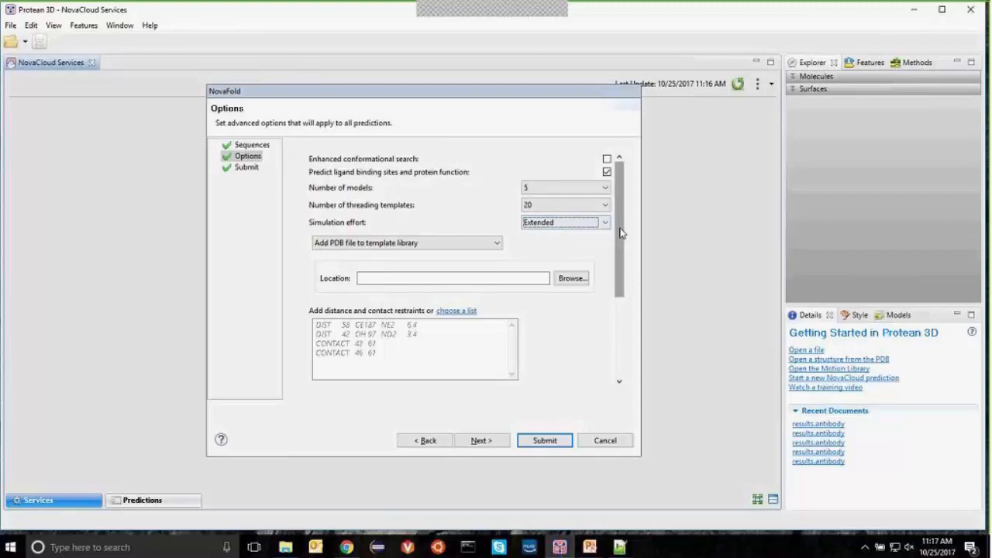
left_click_drag(621, 232, 620, 248)
left_click(455, 214)
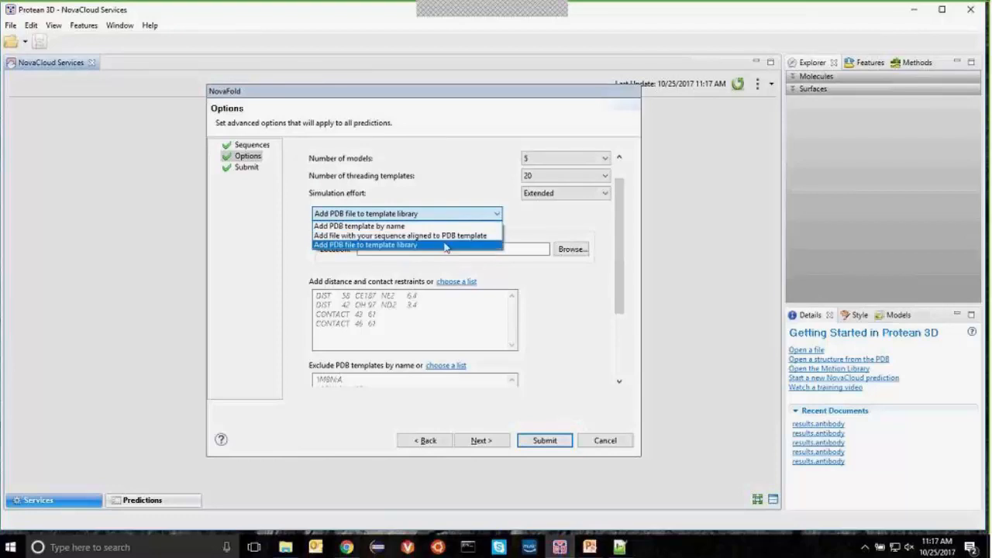
left_click(571, 304)
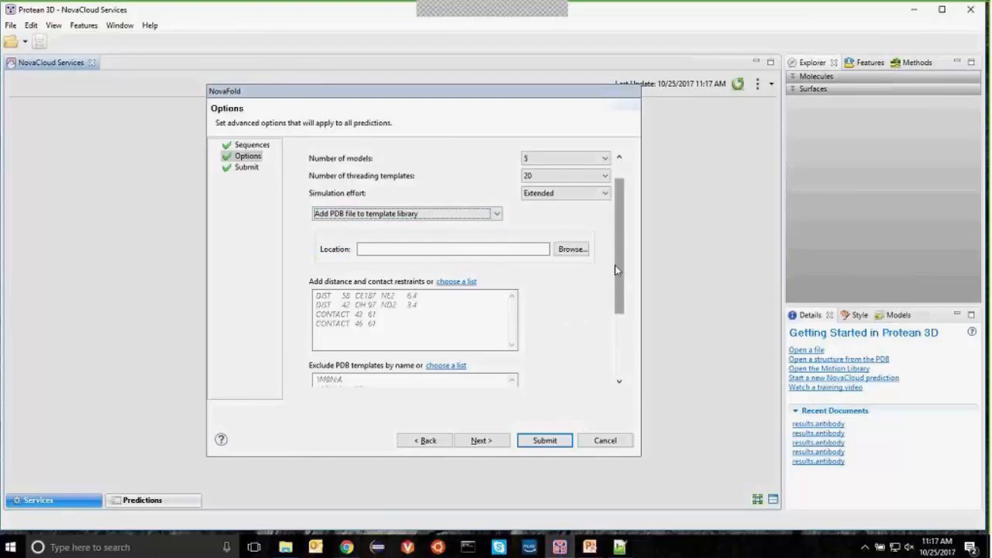
left_click_drag(618, 273, 621, 307)
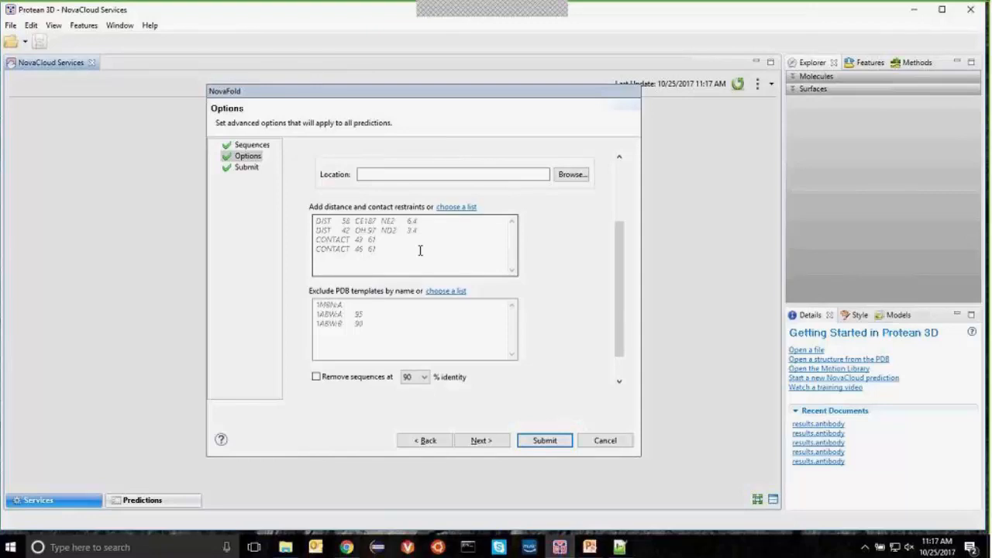
Step: Load the exclude-list file so the excluded PDB templates field holds 2YPV:A 95
left_click(411, 323)
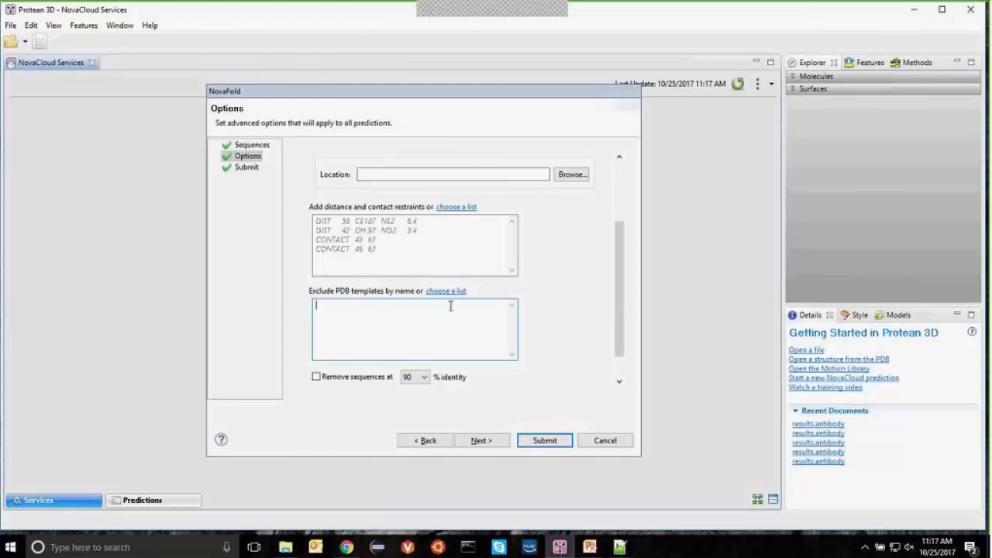
left_click(449, 291)
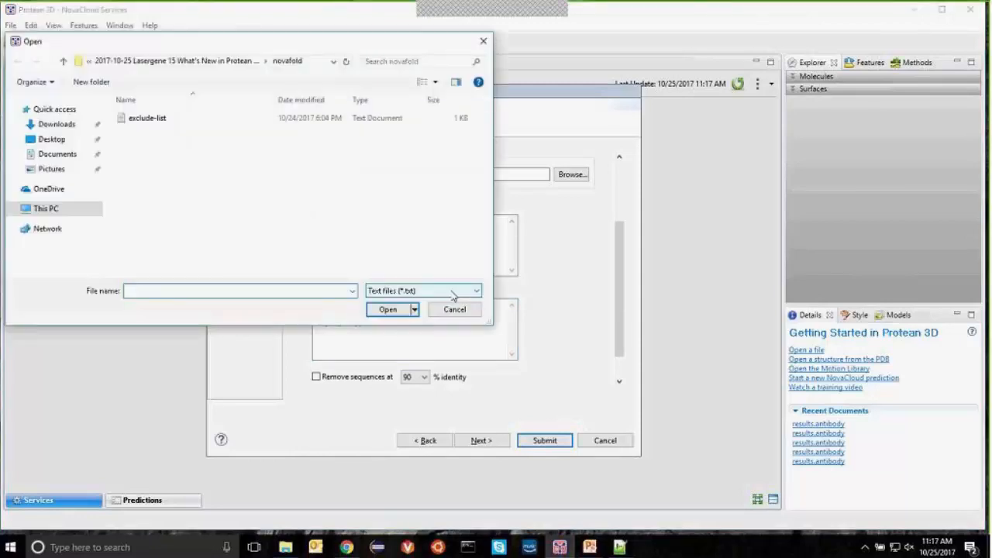
left_click(160, 119)
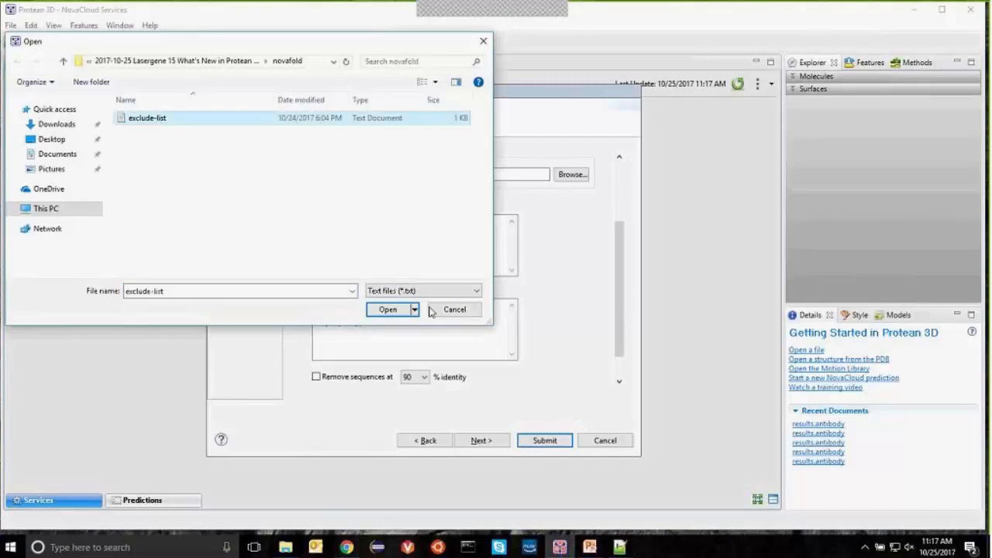
left_click(397, 310)
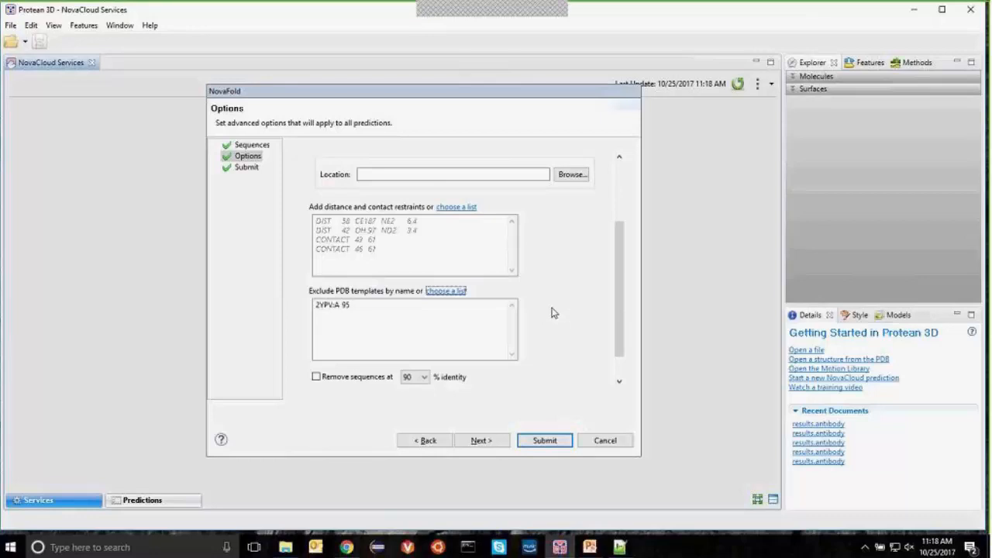
scroll(553, 308, "down", 1)
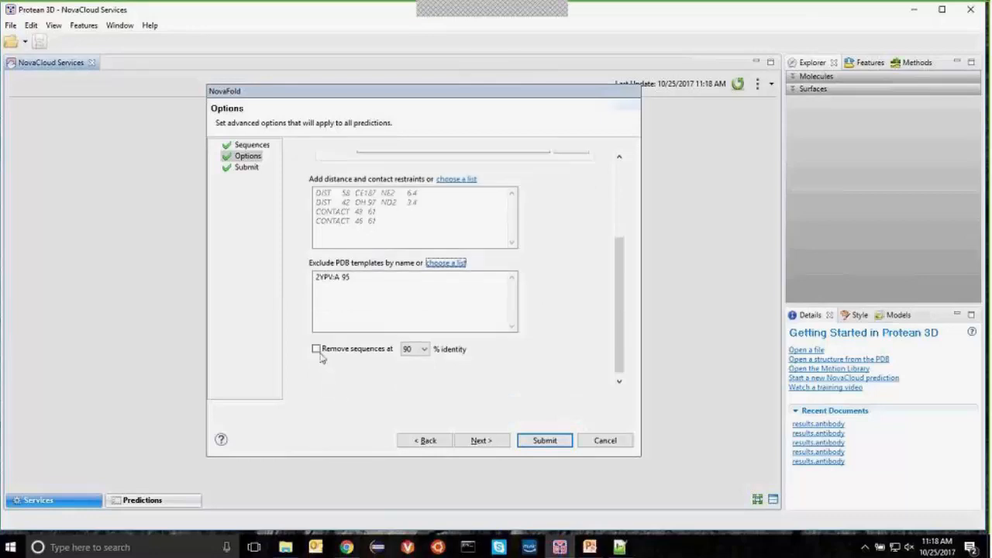
Step: Submit the NMB1870 job to NovaCloud and close the wizard once it shows a check mark
left_click(482, 442)
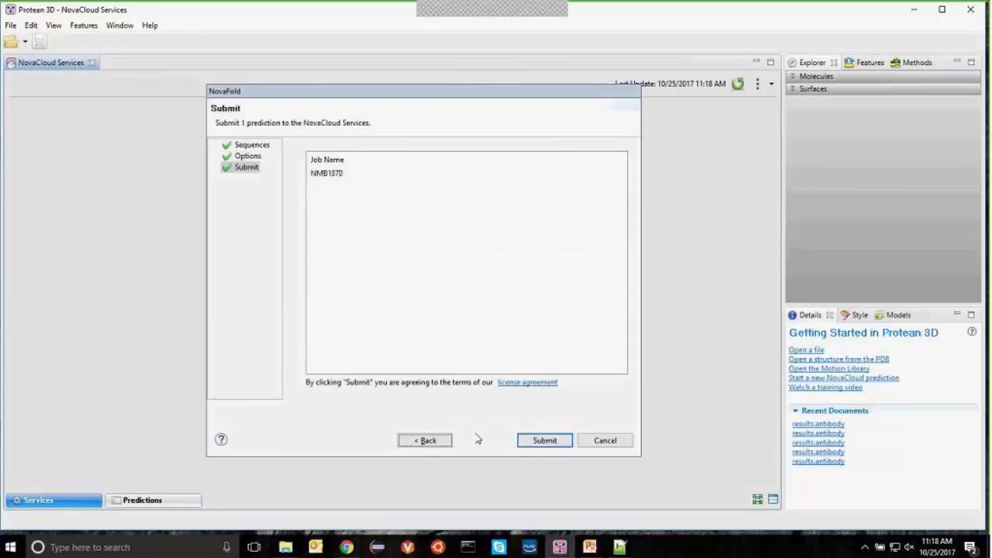
left_click(543, 439)
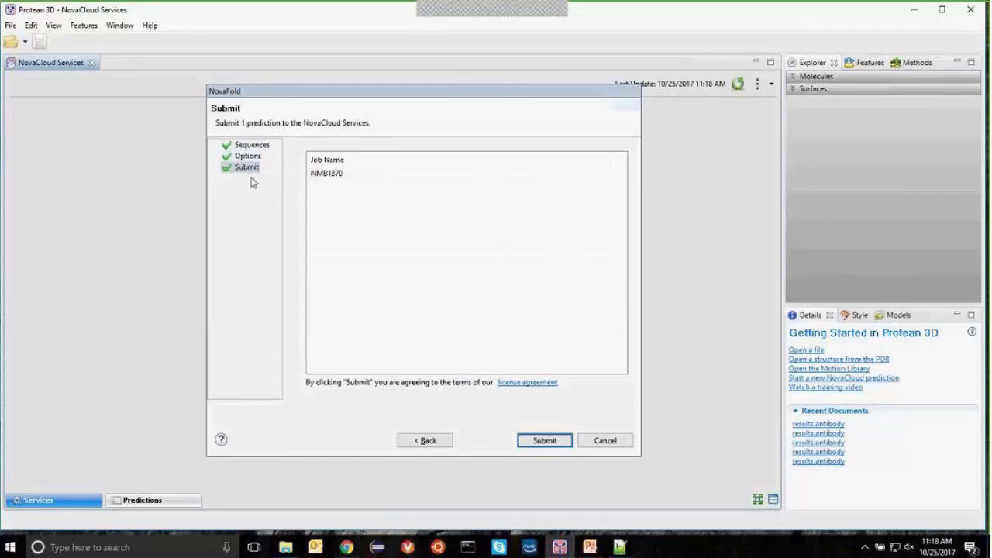
left_click(546, 441)
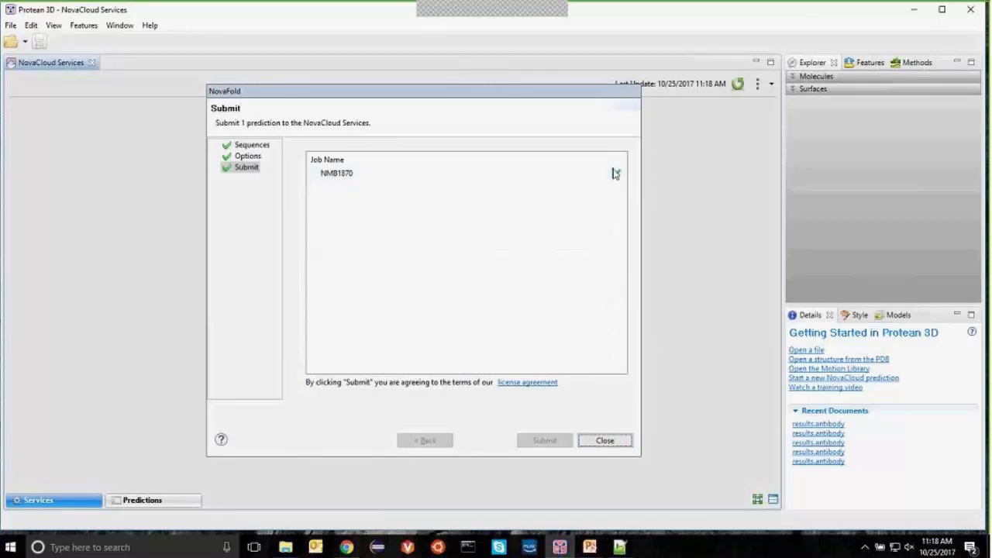
left_click(601, 442)
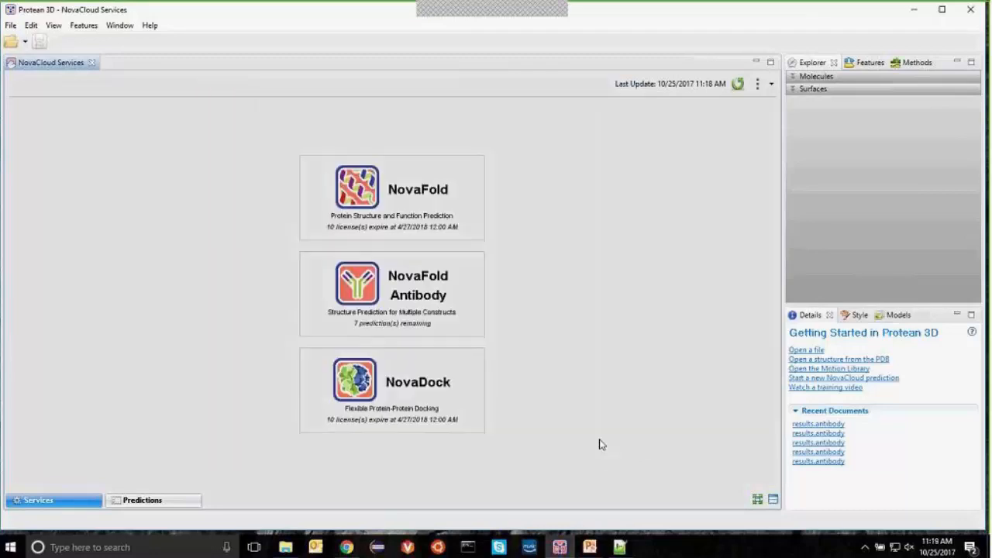
left_click(165, 502)
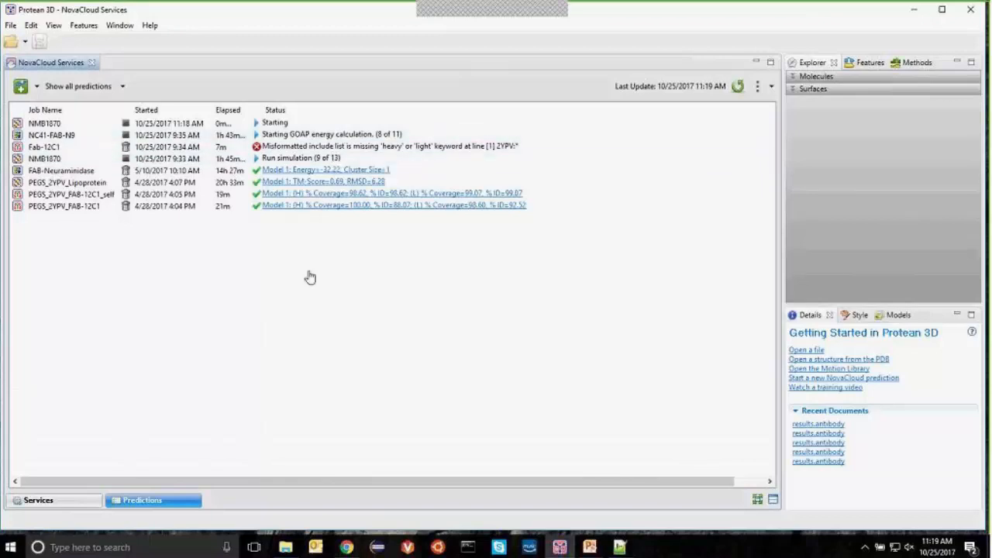
left_click(70, 502)
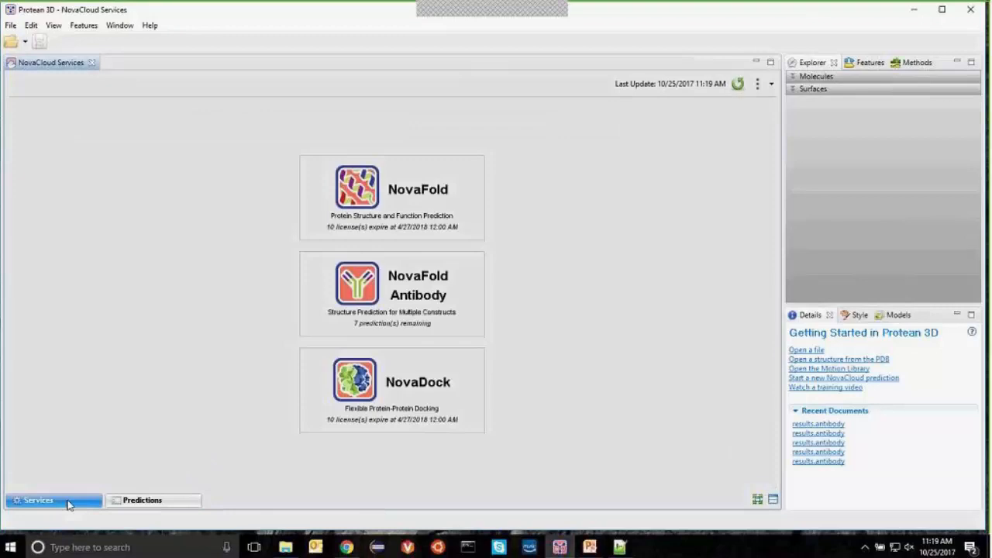
Step: Start a NovaFold Antibody prediction and load Fab-12C1.fap from the antibody folder
left_click(455, 295)
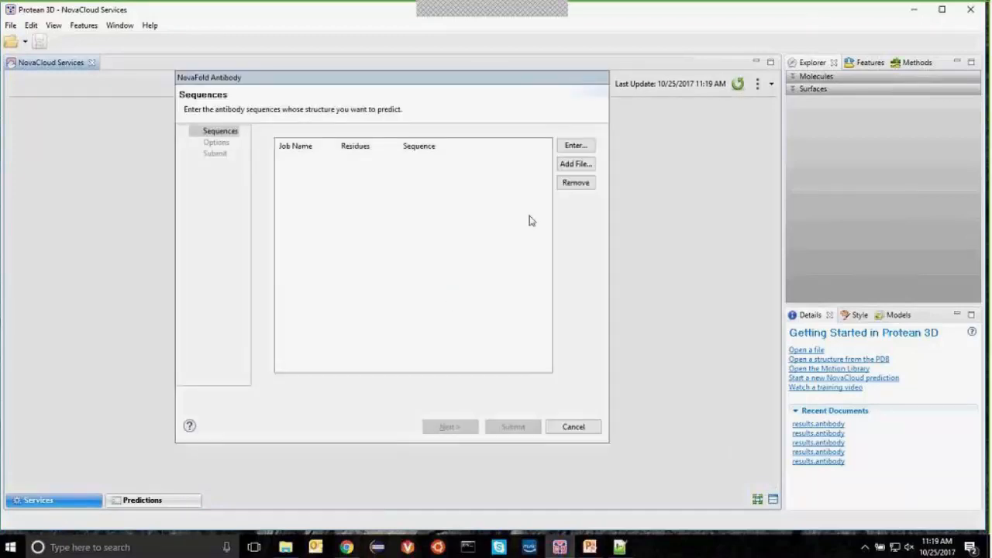
left_click(582, 166)
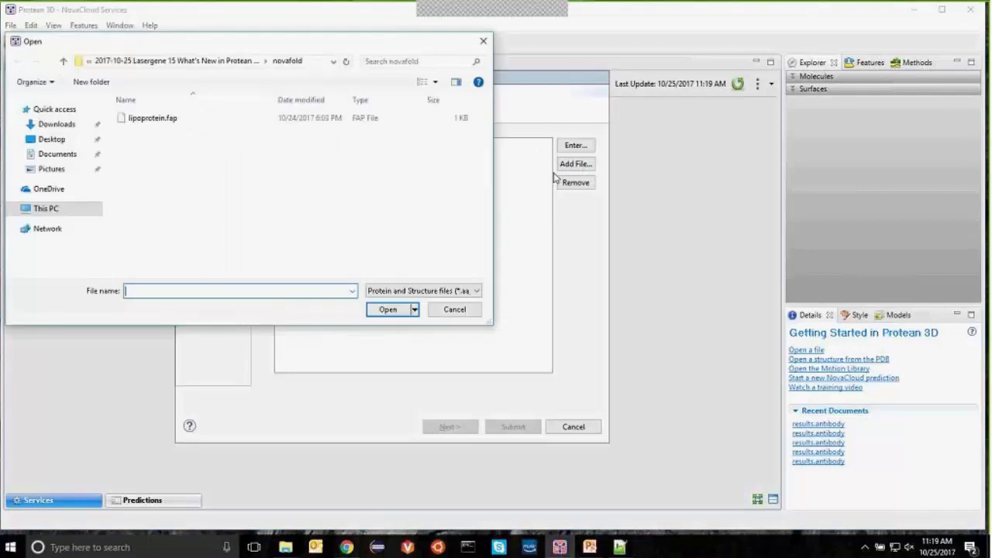
left_click(241, 62)
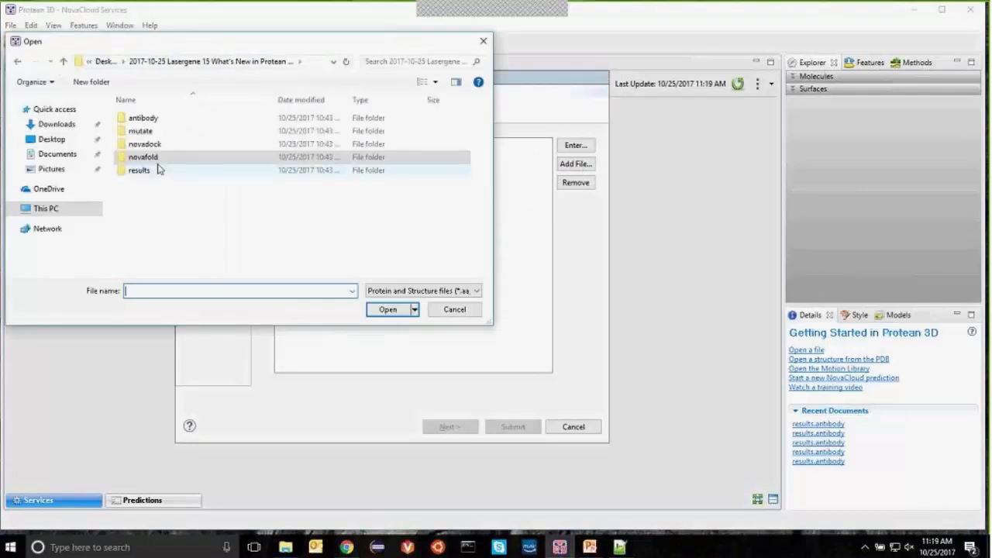
double_click(143, 119)
left_click(152, 120)
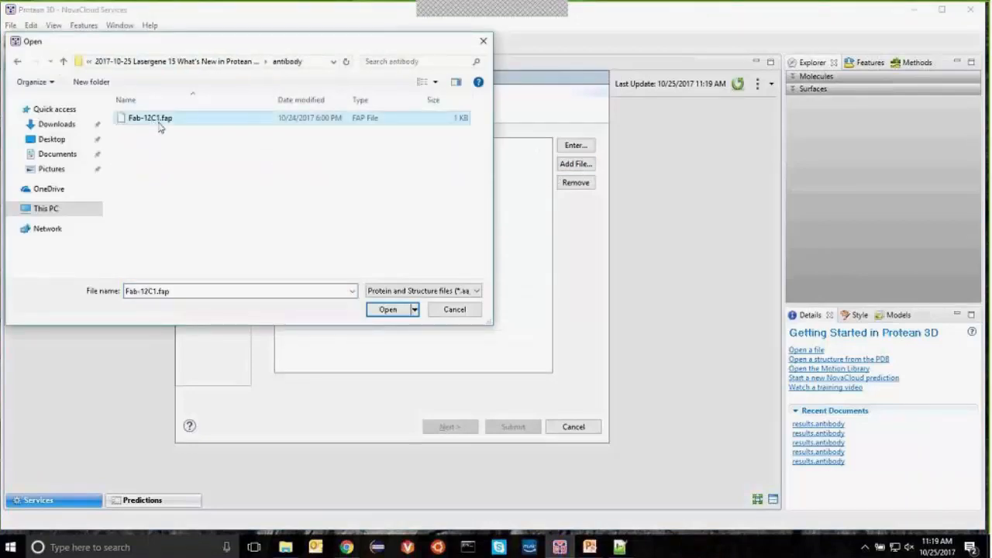
left_click(390, 310)
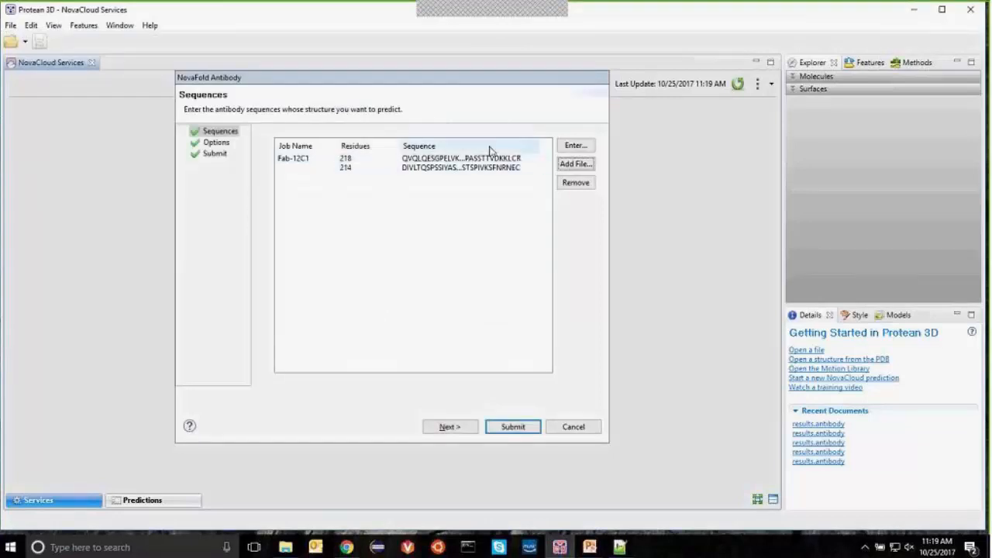
Step: Open and cancel the FASTA entry box, then advance to the Options page
left_click(578, 146)
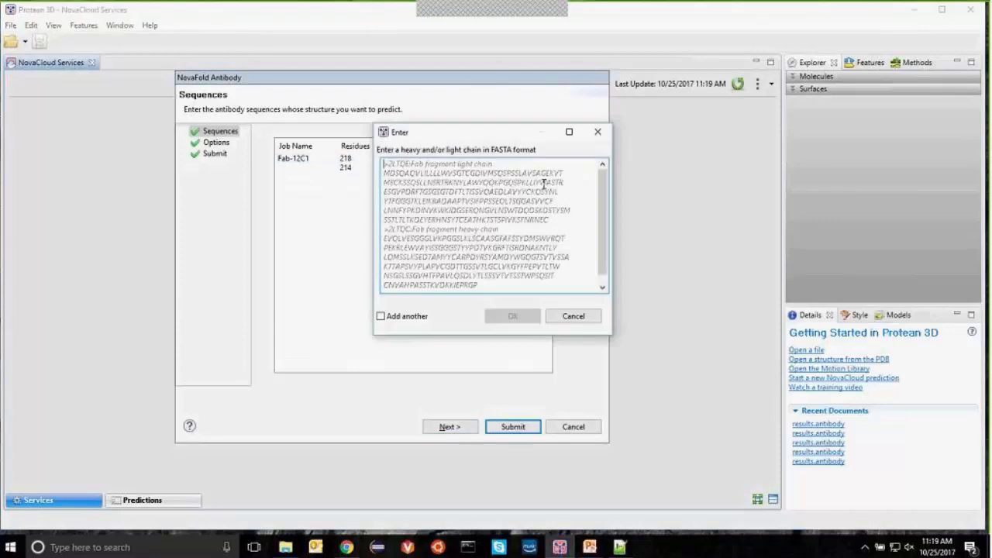
left_click(573, 315)
left_click(449, 427)
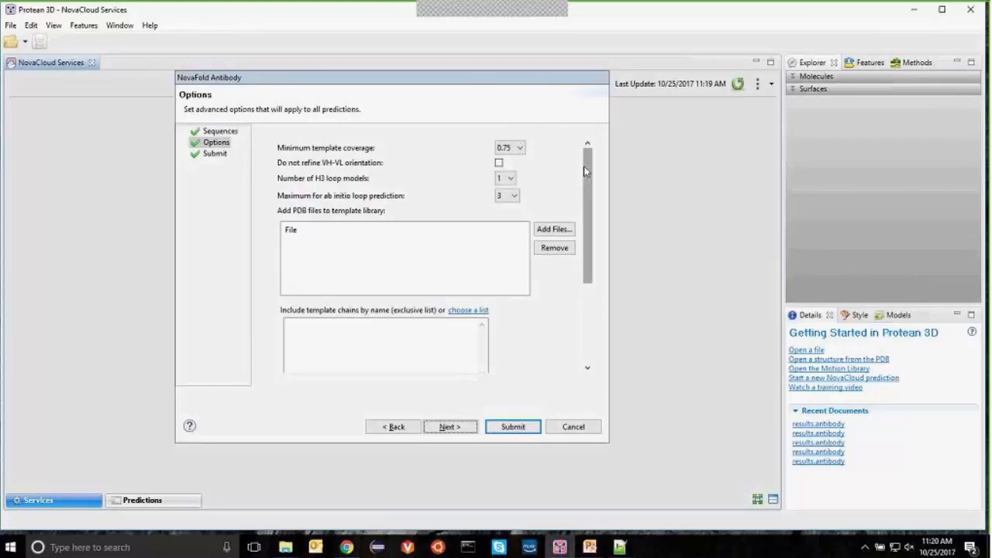
Step: Set the number of H3 loop models to 5
scroll(564, 181, "down", 1)
left_click(506, 158)
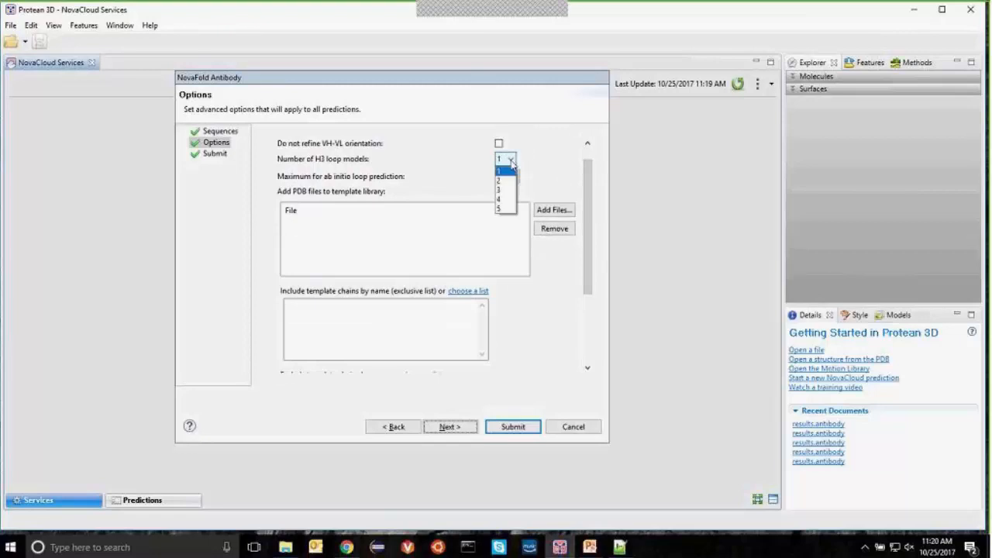
left_click(504, 208)
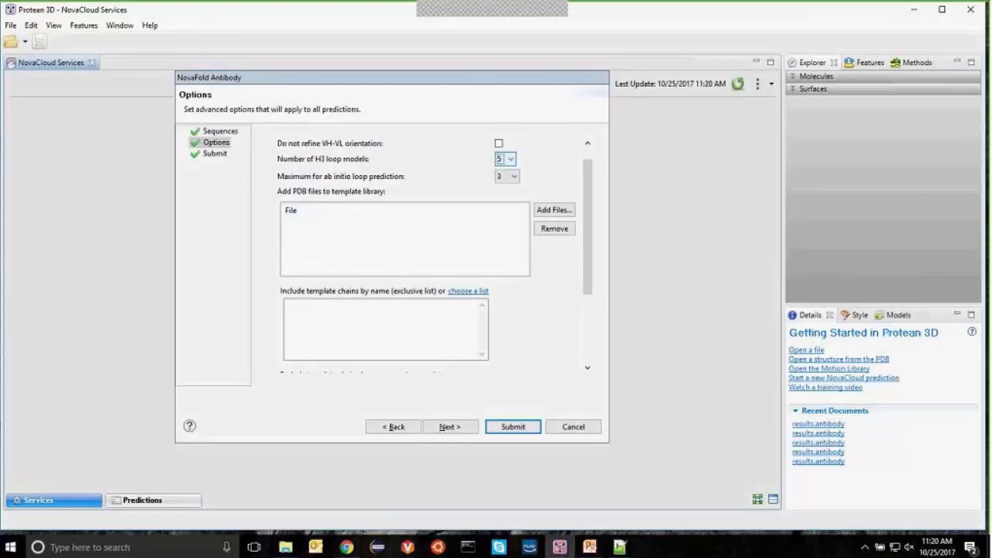
left_click_drag(588, 187, 587, 197)
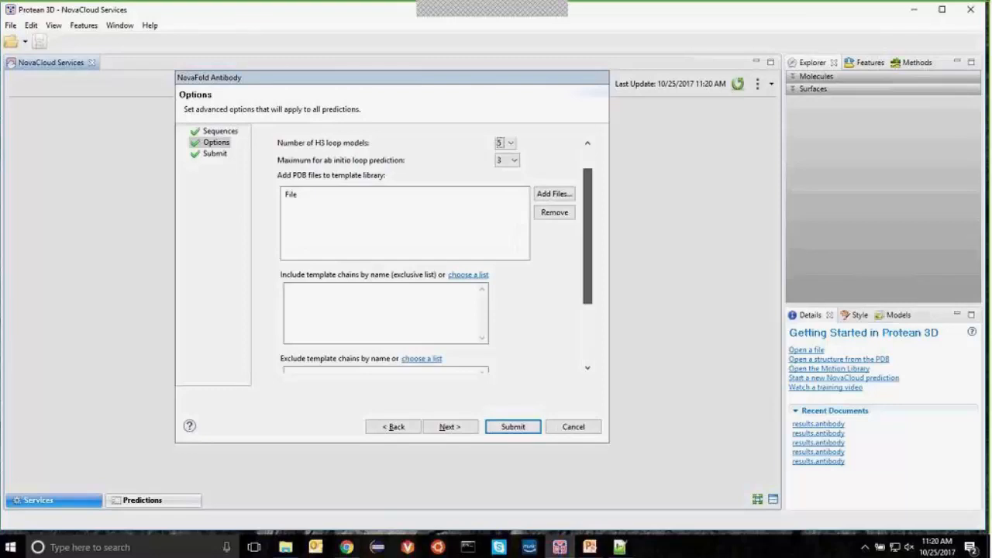
Step: Load the exclude-list file to exclude the 2YPV:* template chains
scroll(589, 197, "down", 1)
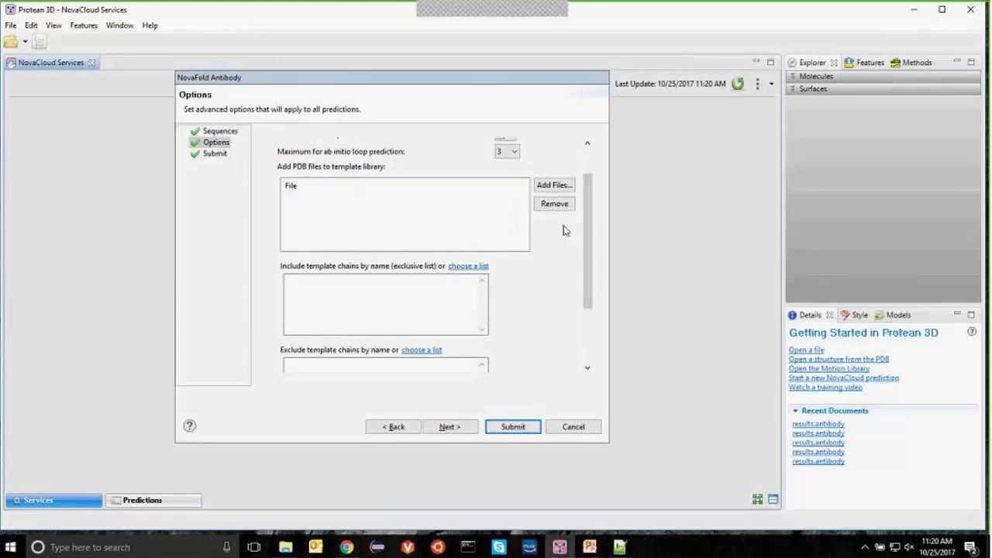
left_click_drag(587, 230, 588, 277)
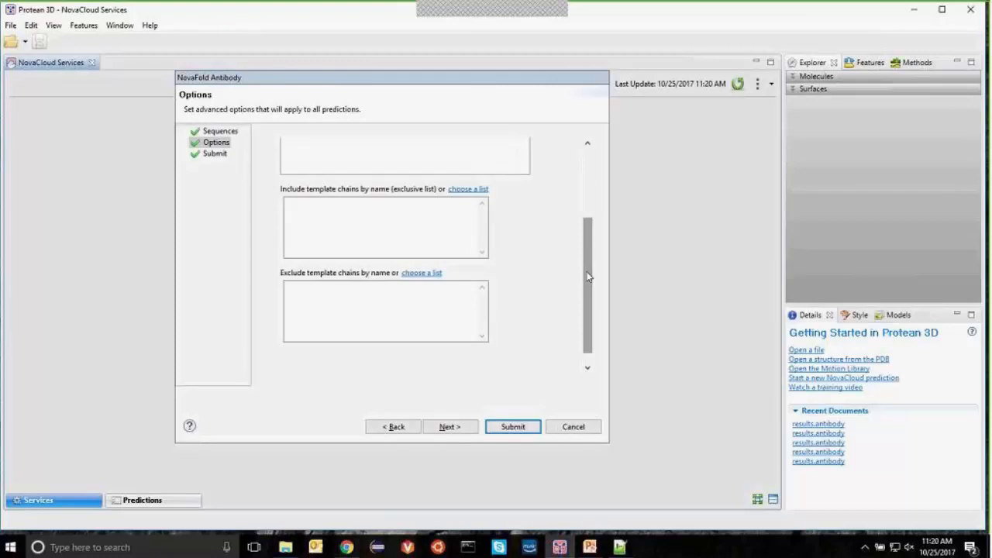
left_click(421, 273)
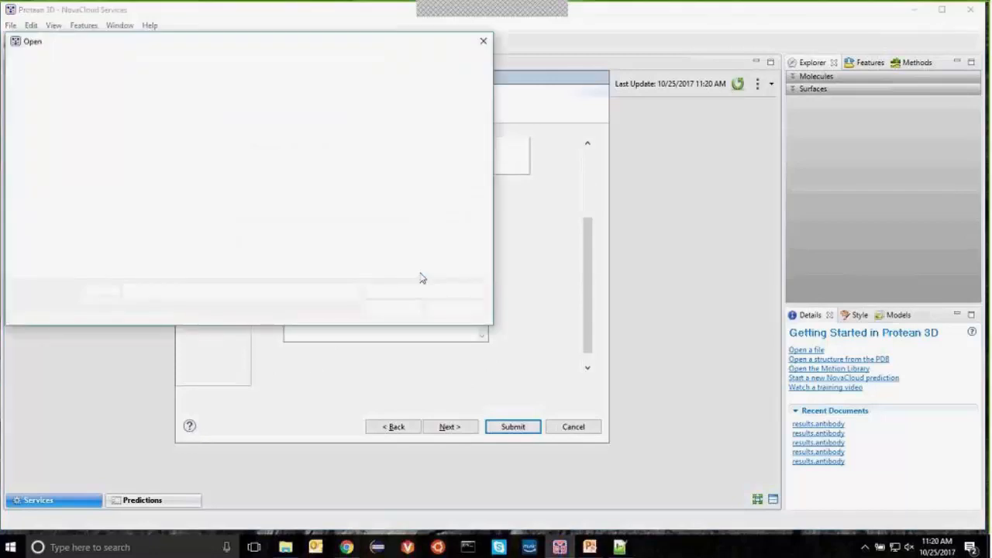
left_click(133, 117)
key("Return")
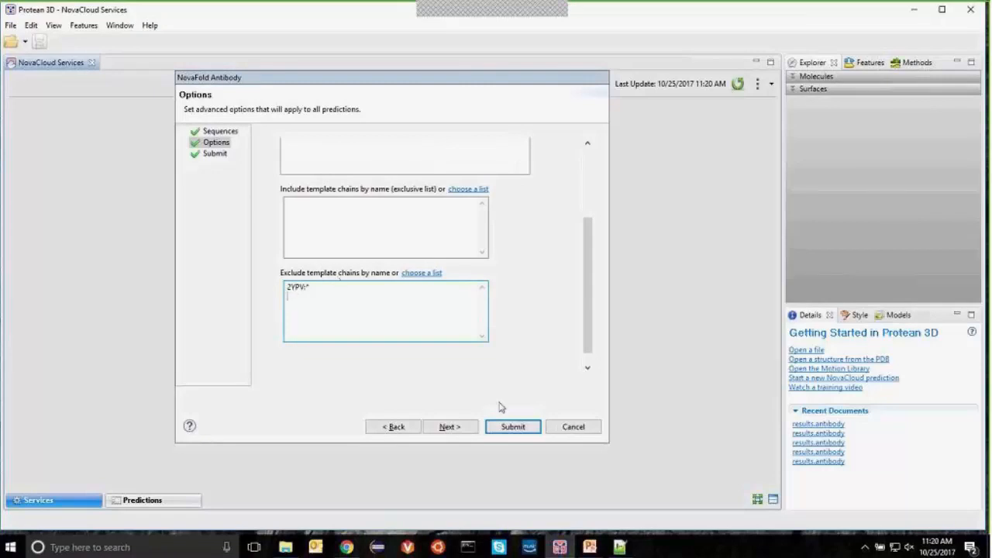
left_click(451, 427)
Step: Submit the Fab-12C1 antibody prediction job and begin a new NovaDock docking prediction
left_click(500, 427)
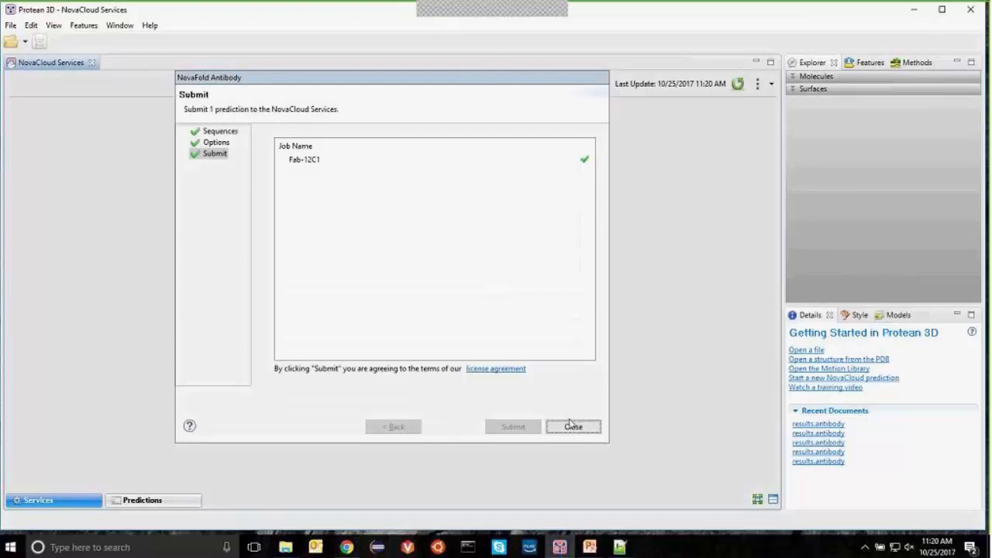
left_click(574, 428)
left_click(420, 400)
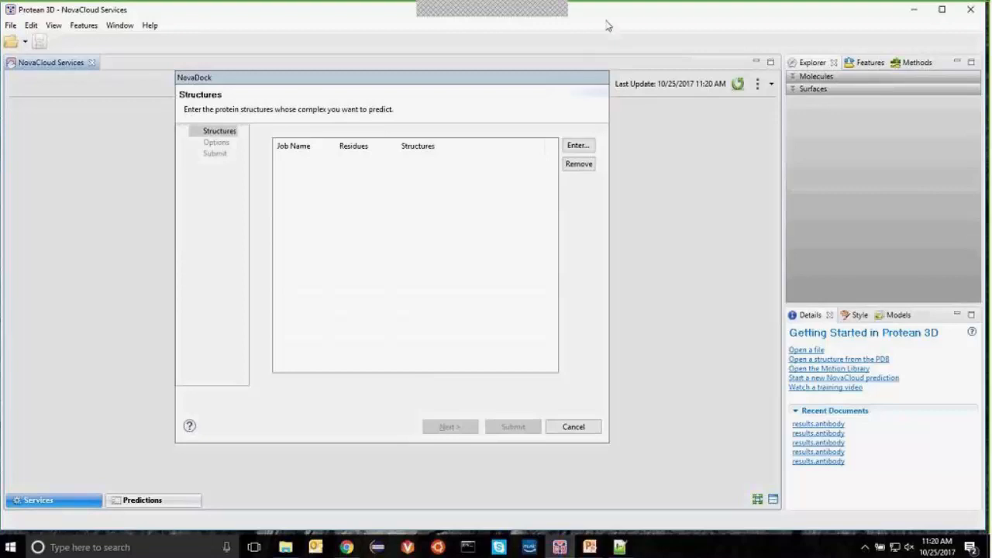
Step: Bring up the Enter box for the NovaDock receptor and ligand structure locations
left_click(589, 146)
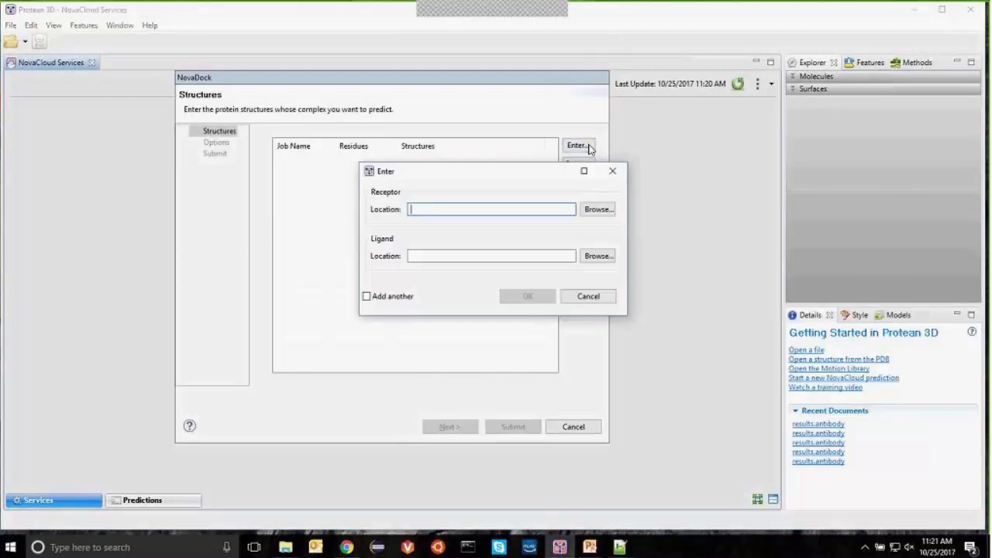
Step: Pair receptor NC41-FAB.pdb with ligand N9.pdb from the novadock folder as job NC41-FAB-N9
left_click(599, 209)
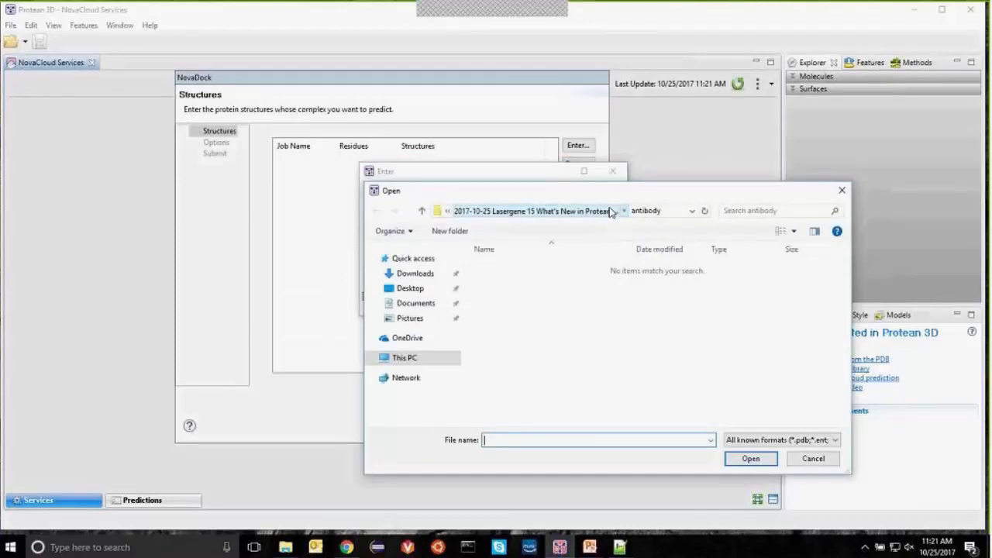
left_click(611, 211)
double_click(504, 293)
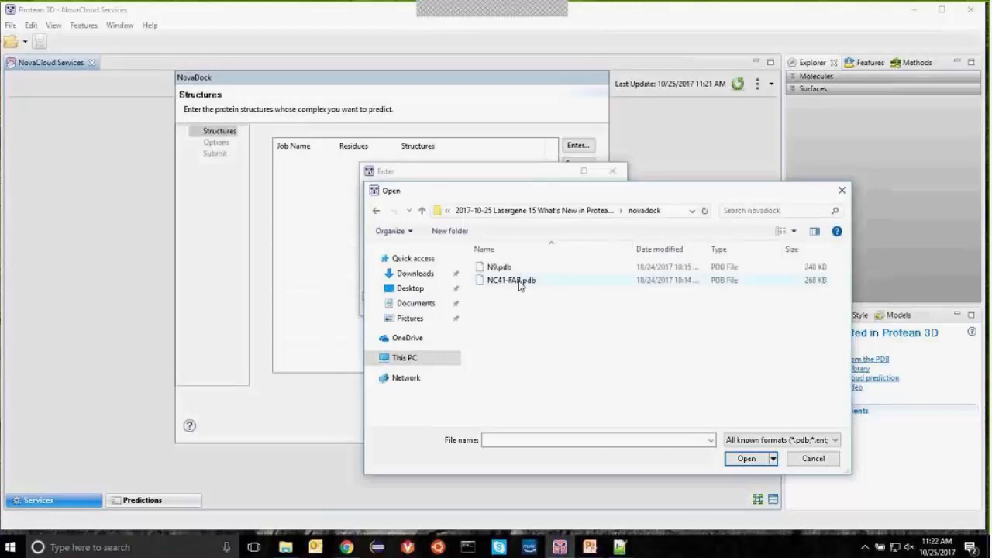
left_click(519, 284)
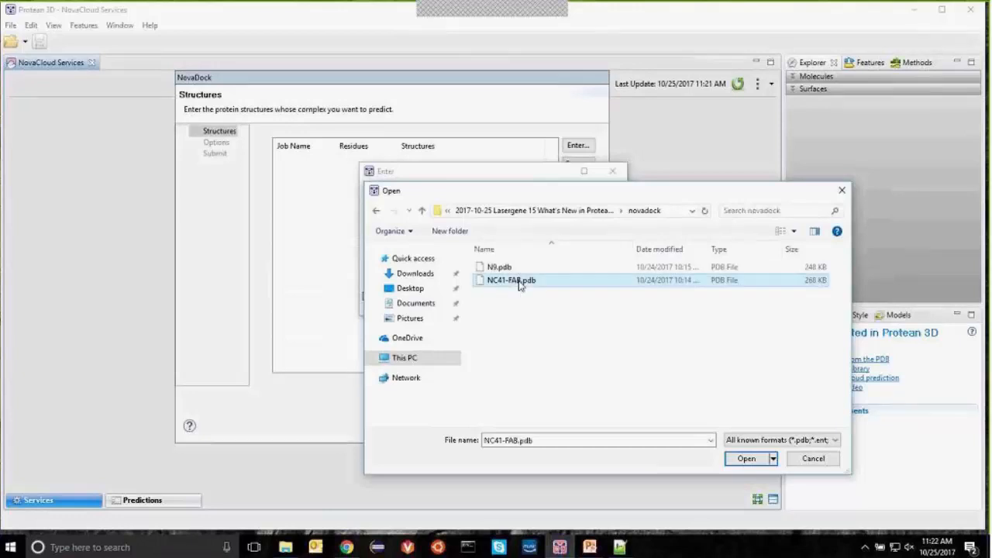
left_click(744, 459)
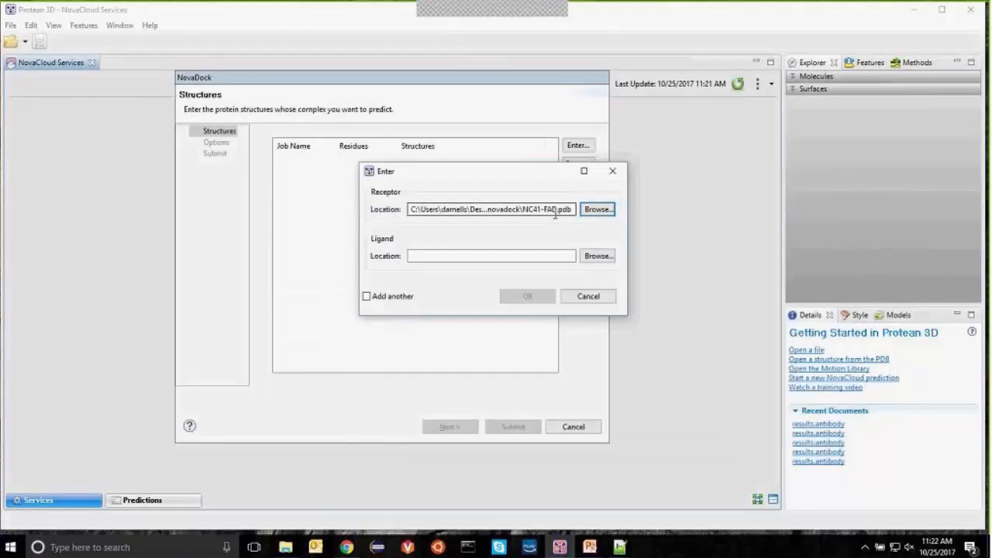
left_click(601, 257)
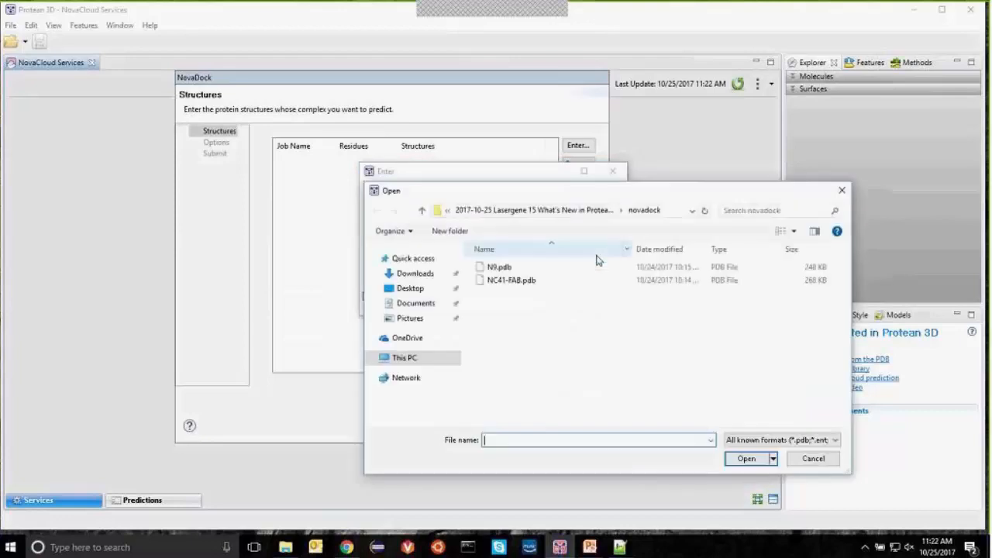
left_click(510, 269)
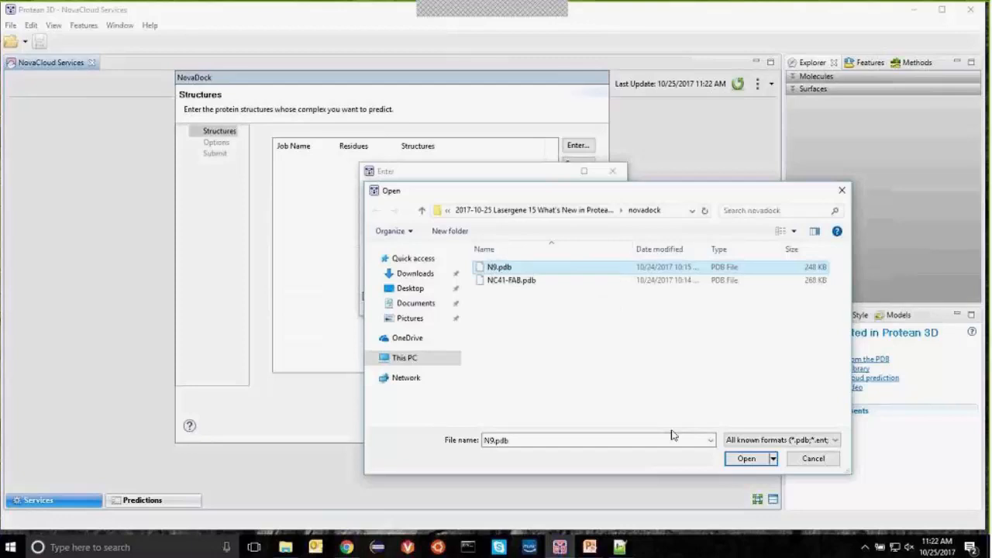
left_click(746, 459)
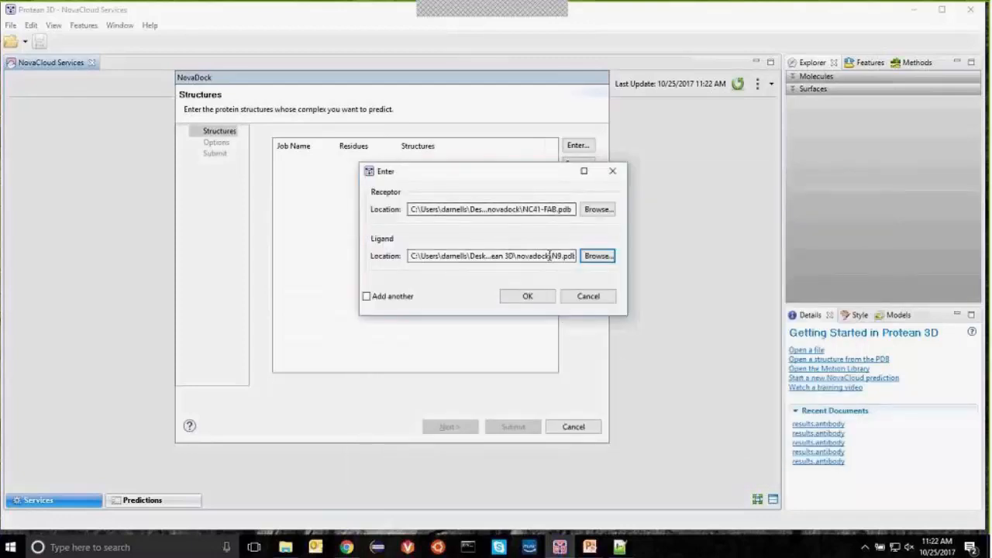
left_click(531, 299)
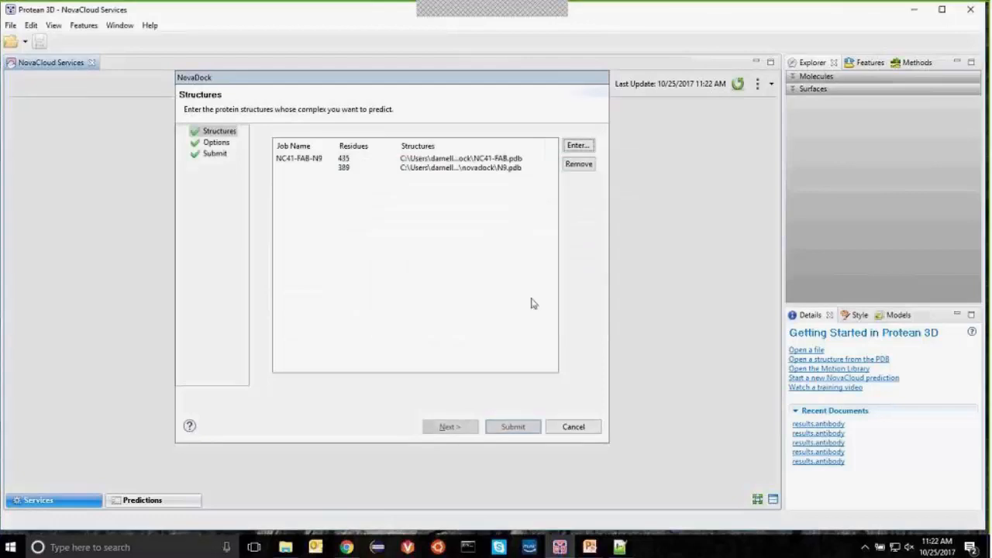
Step: On the Options page, set receptor normal modes to 20 and leave ligand copy density factor at 4
left_click(450, 429)
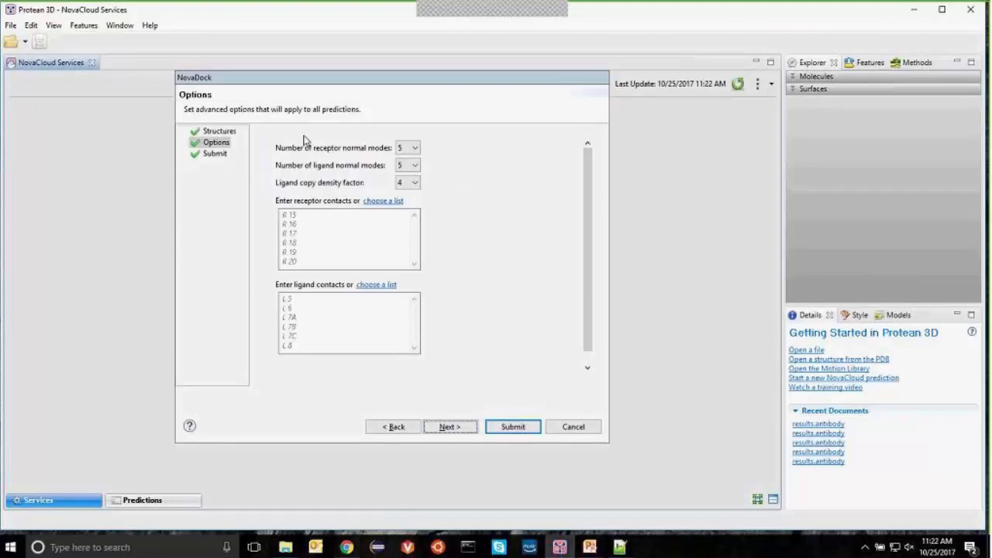
left_click(414, 147)
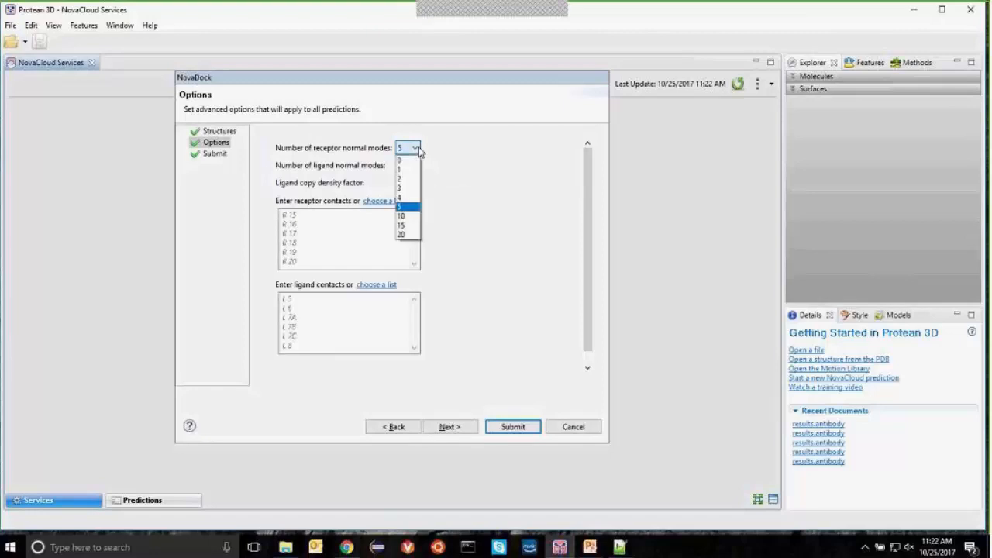
left_click(408, 234)
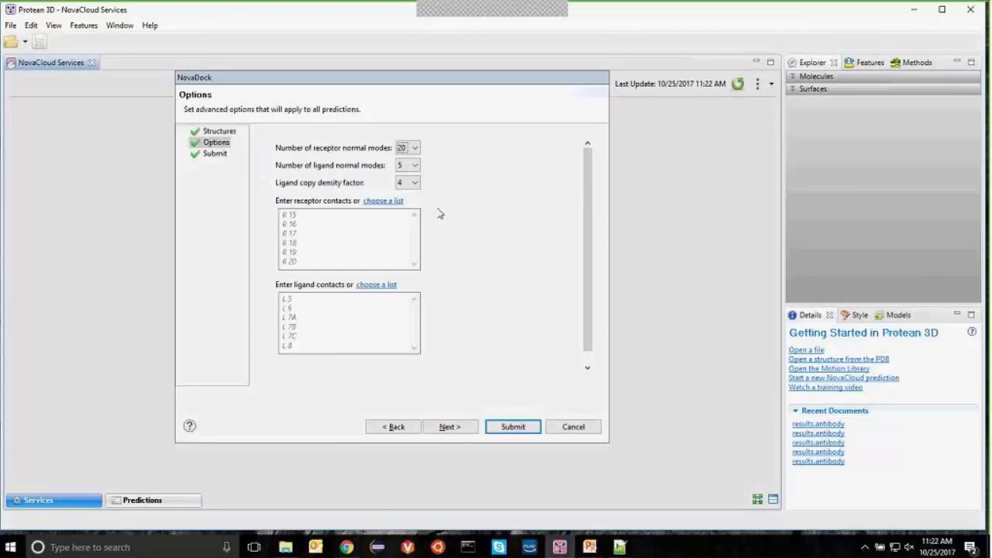
left_click(415, 184)
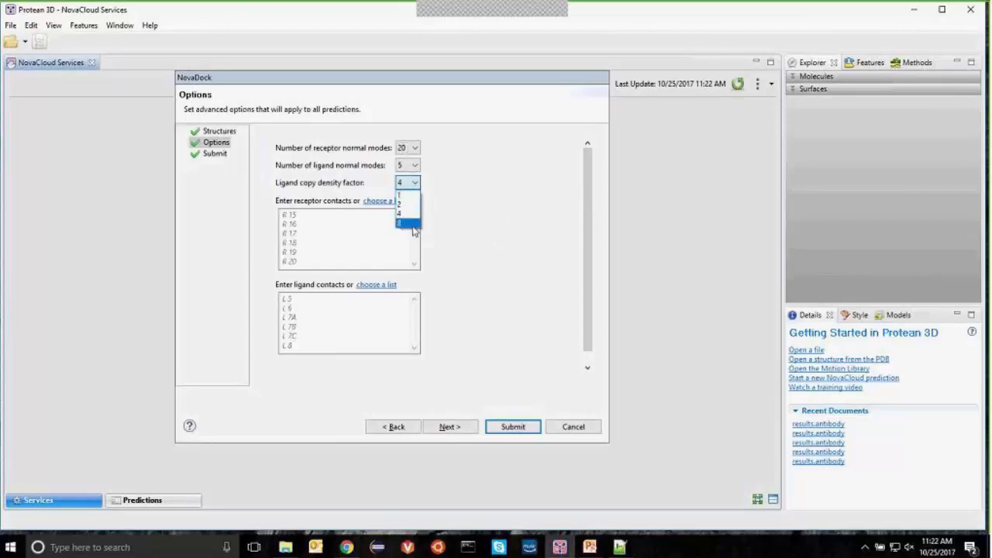
left_click(411, 224)
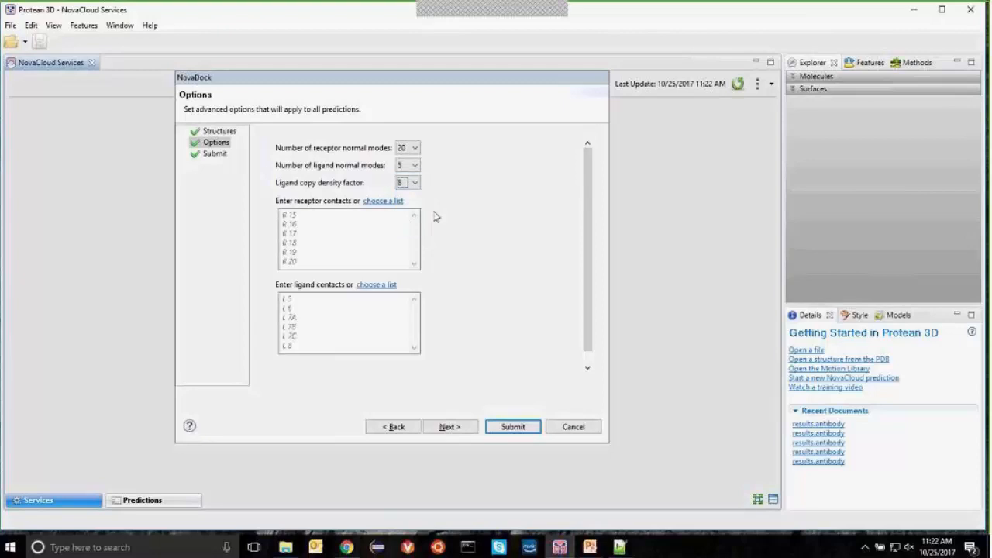
left_click(415, 183)
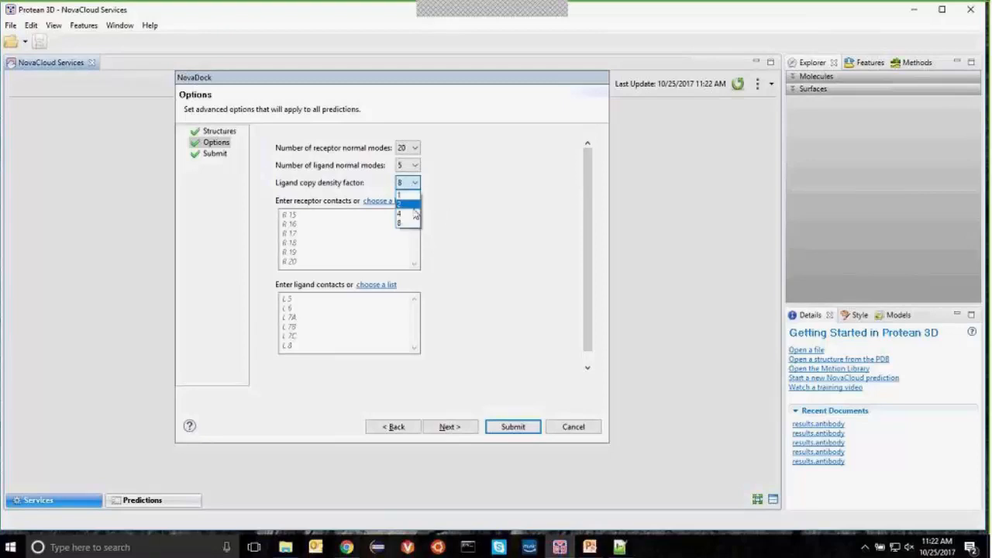
left_click(405, 215)
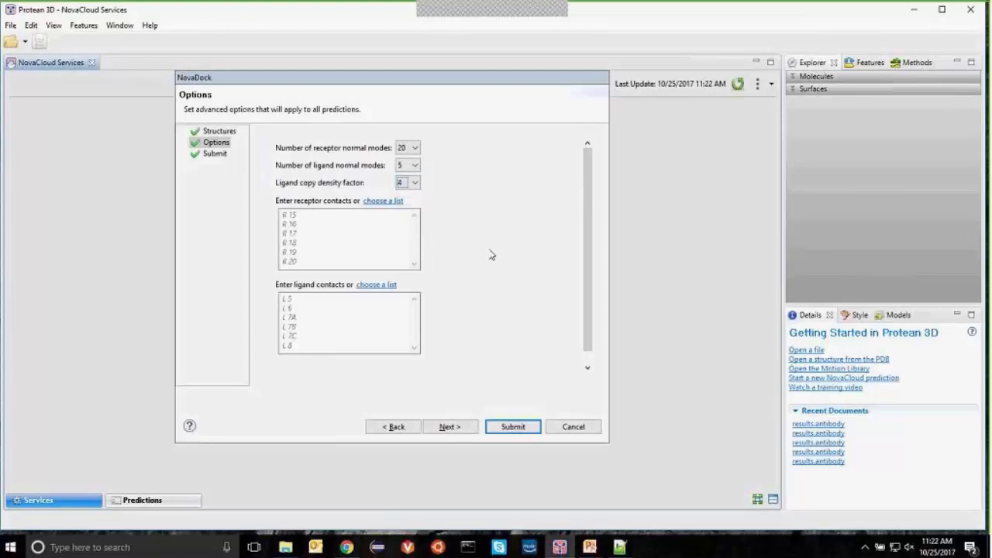
Step: Use the H3-contacts list as receptor contacts and submit the NC41-FAB-N9 docking job
left_click(382, 201)
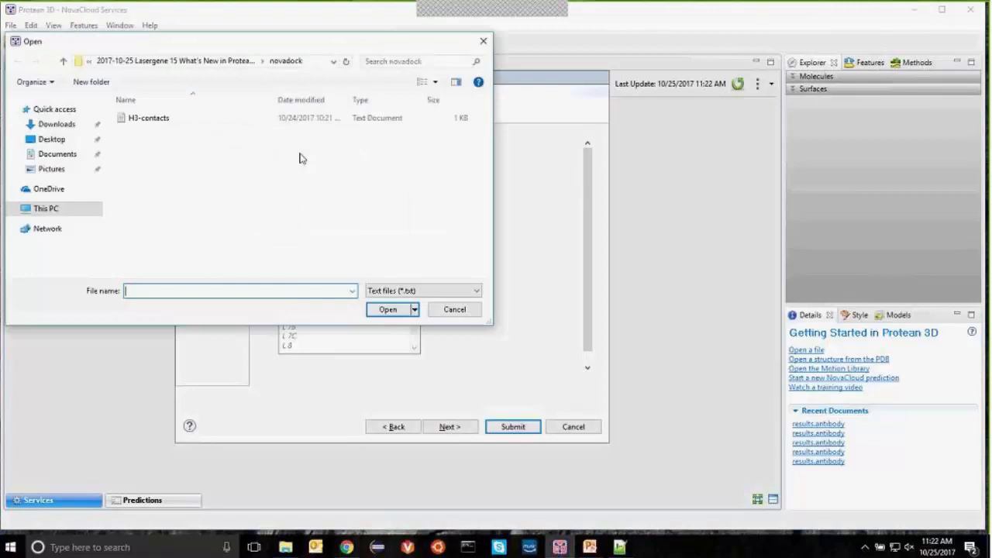
left_click(150, 121)
left_click(387, 309)
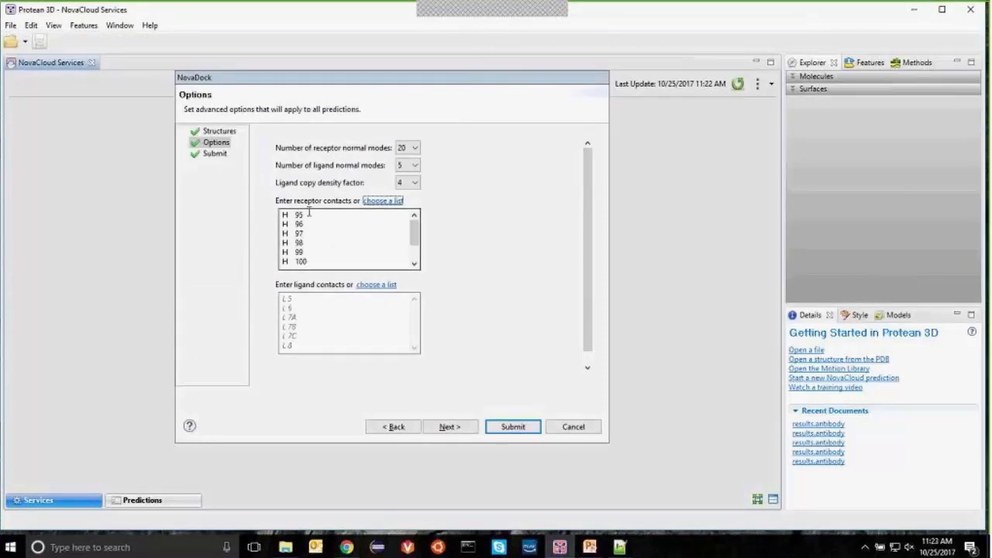
mouse_move(415, 233)
left_mouse_down()
mouse_move(415, 255)
mouse_move(413, 227)
left_mouse_up()
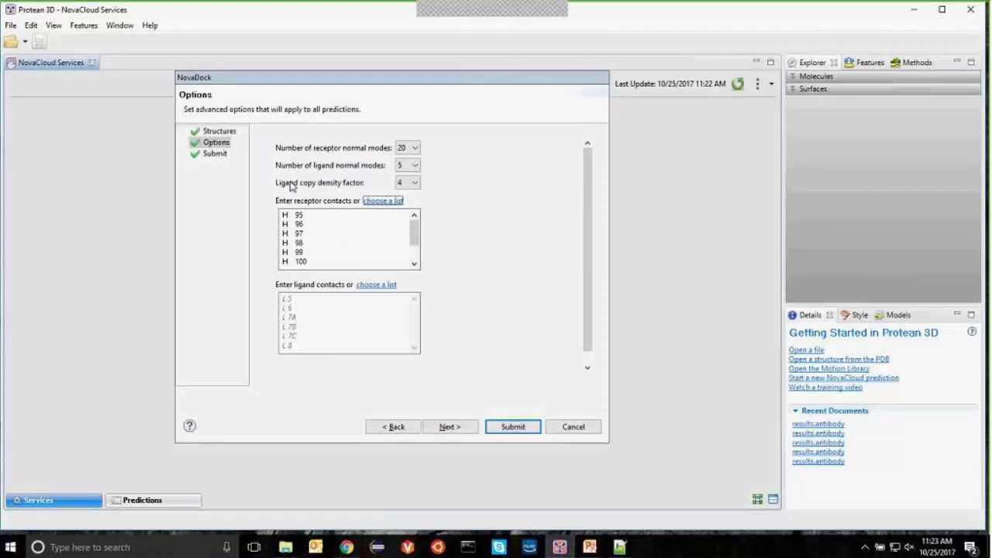
left_click(456, 431)
left_click(498, 429)
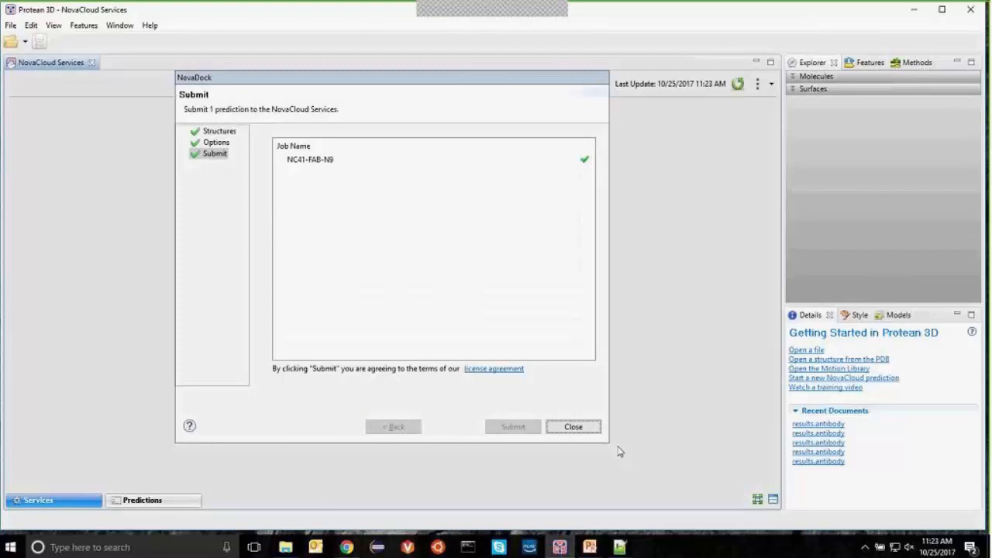
Step: Close the finished upload and view the Predictions list with NC41-FAB-N9 starting
left_click(574, 427)
left_click(194, 500)
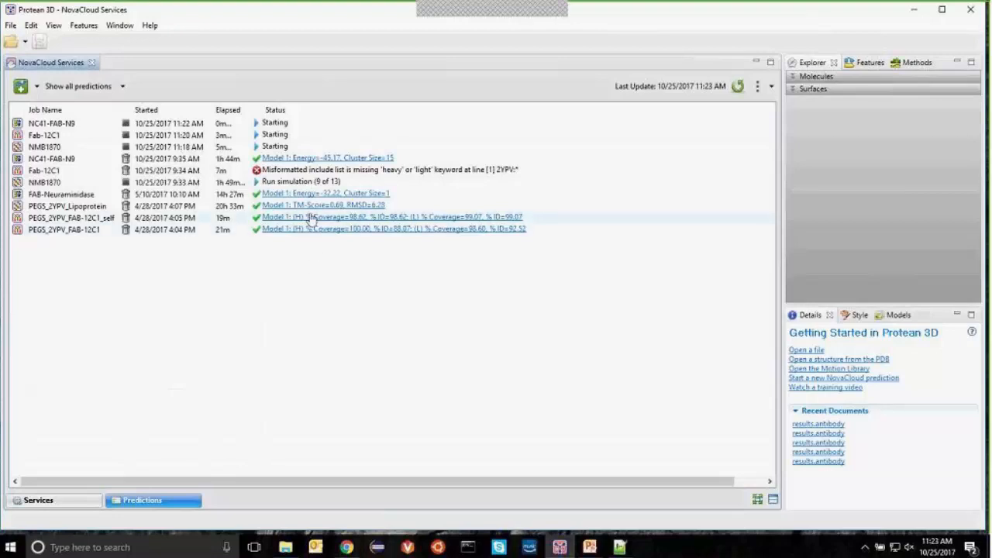
Step: Open the NC41-FAB-N9 docking results showing two models with energies -45.17 and -33.24
left_click(307, 159)
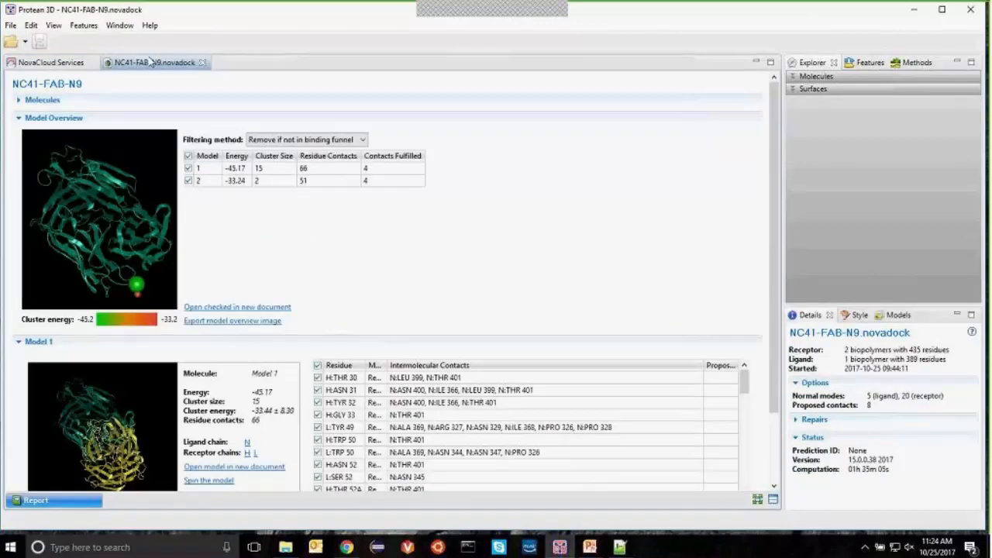
left_click(36, 69)
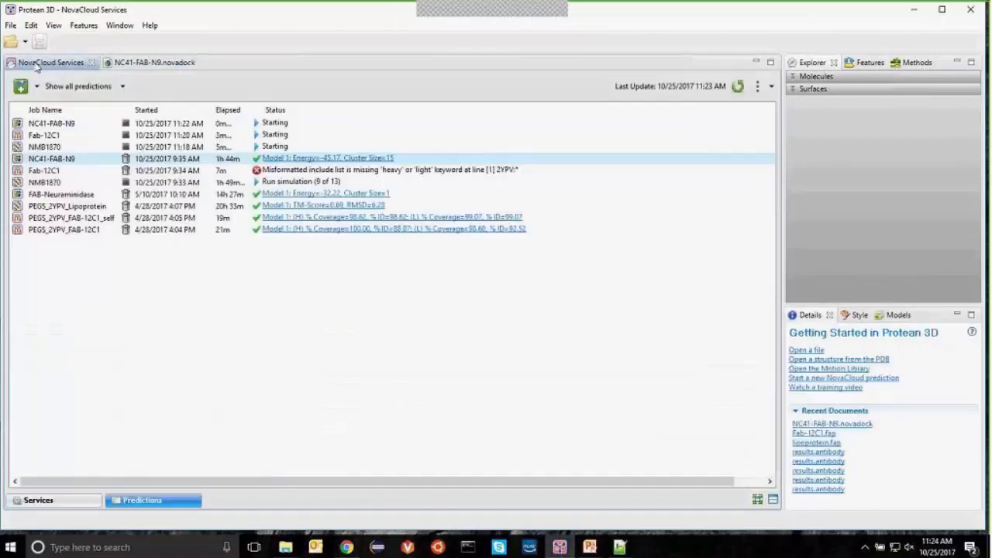
left_click(155, 64)
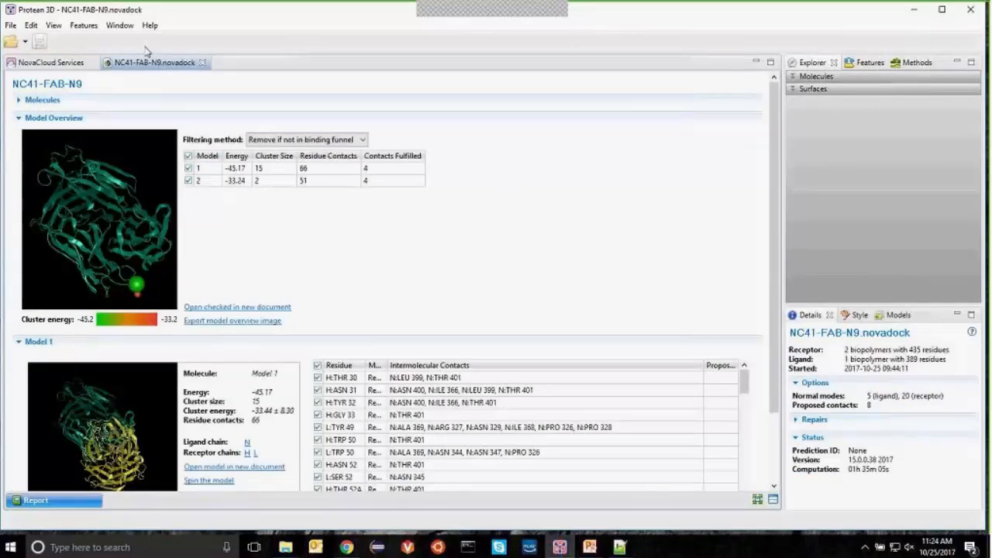
Step: Open 4ycb.cif from the tutorial's mutate folder
left_click(10, 44)
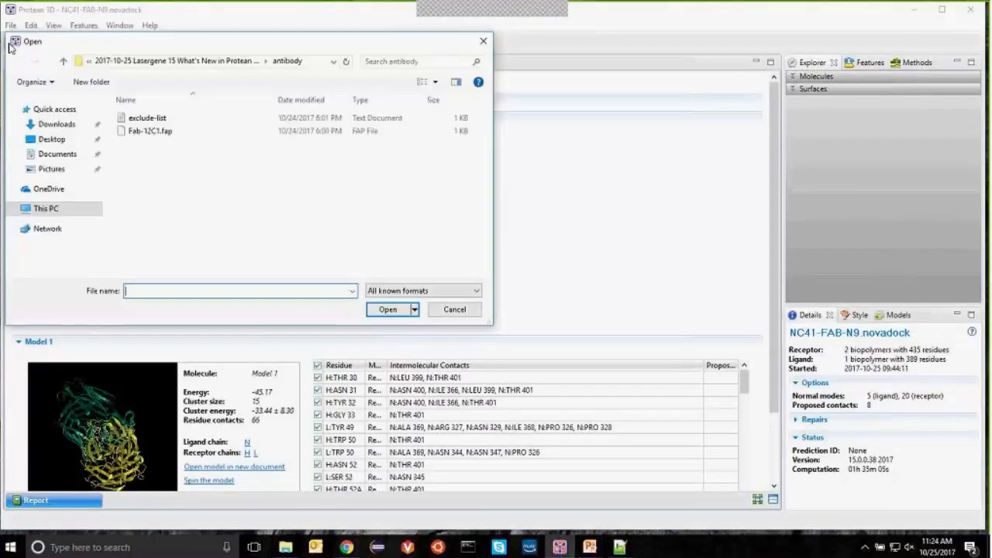
left_click(209, 67)
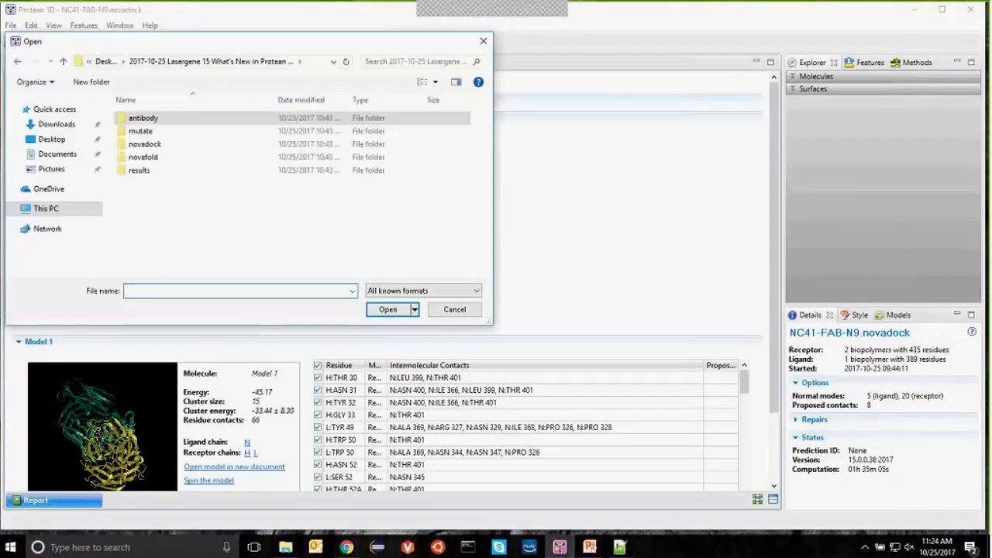
double_click(141, 132)
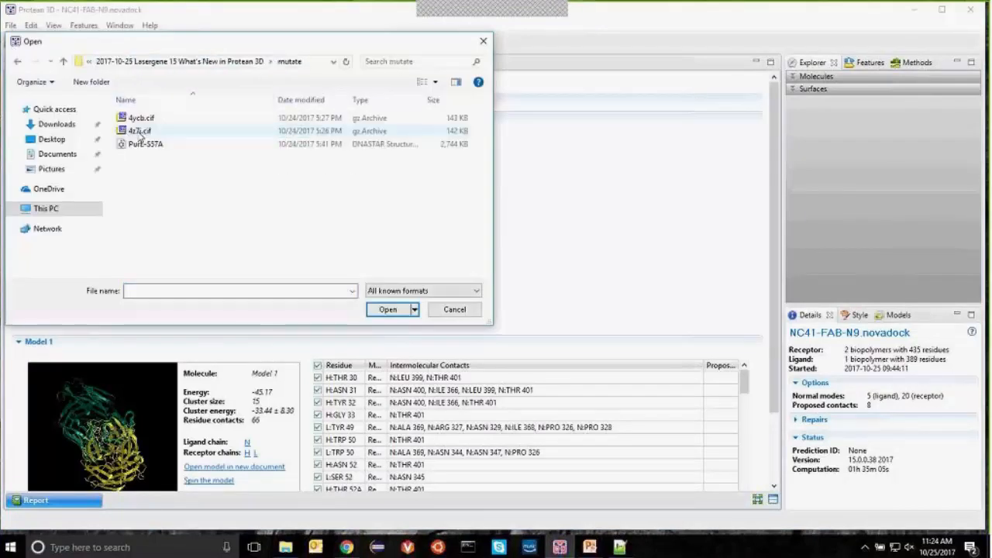
left_click(142, 119)
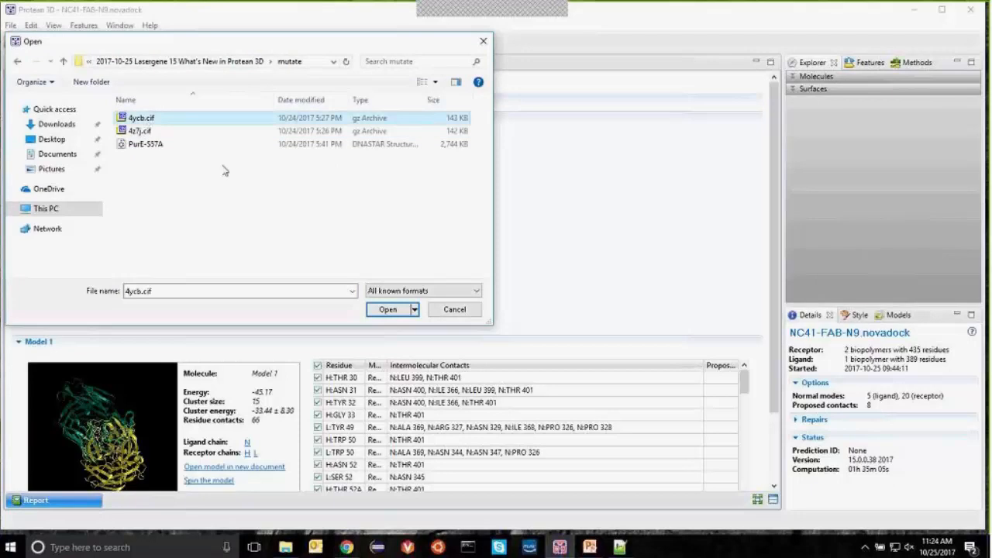
left_click(388, 310)
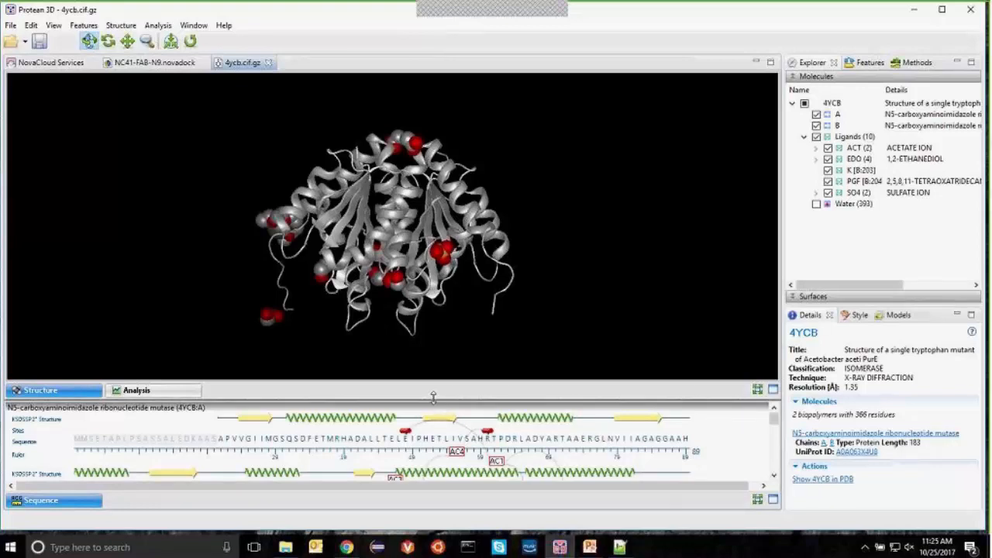
Step: Enlarge the Sequence pane and dismiss a PDB fetch without loading anything
left_click_drag(434, 397, 435, 349)
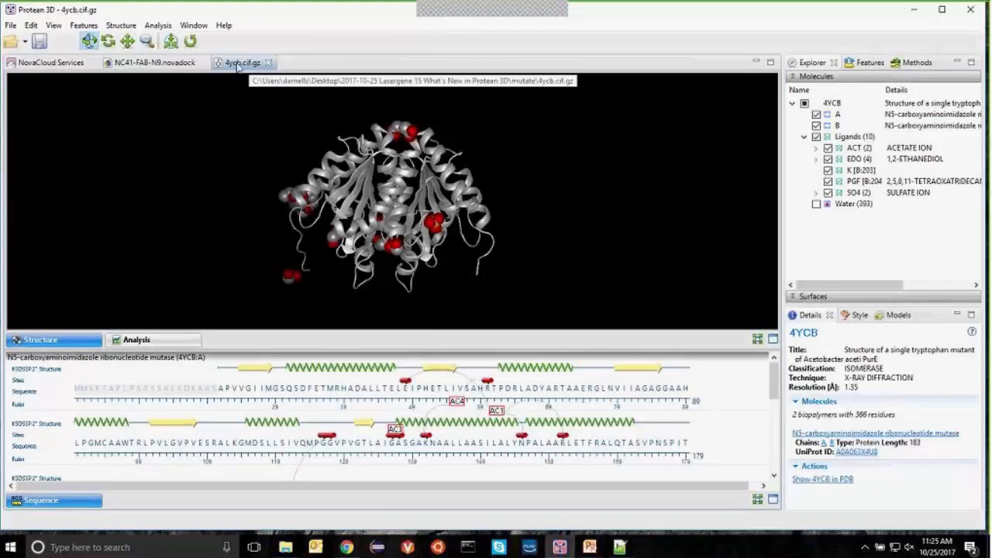
left_click(11, 25)
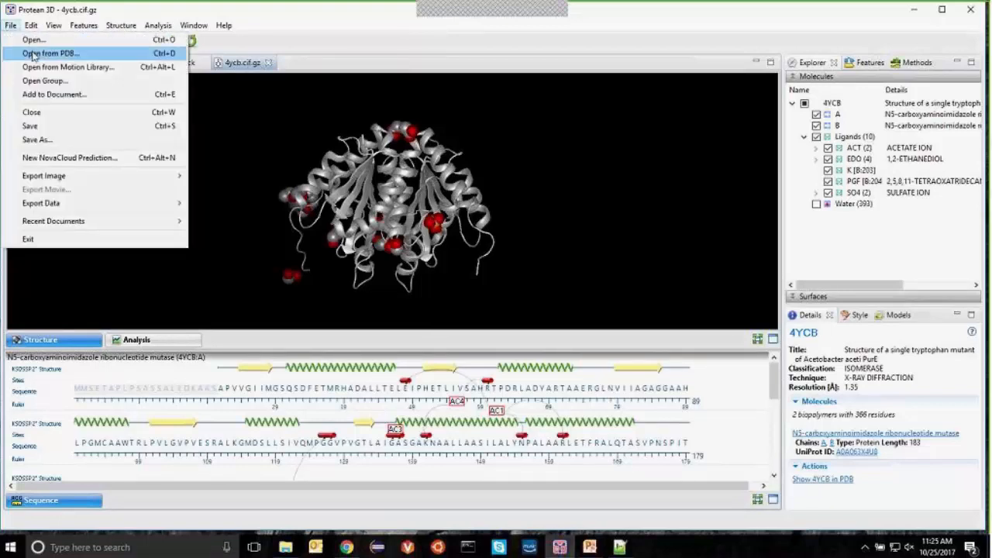
left_click(47, 53)
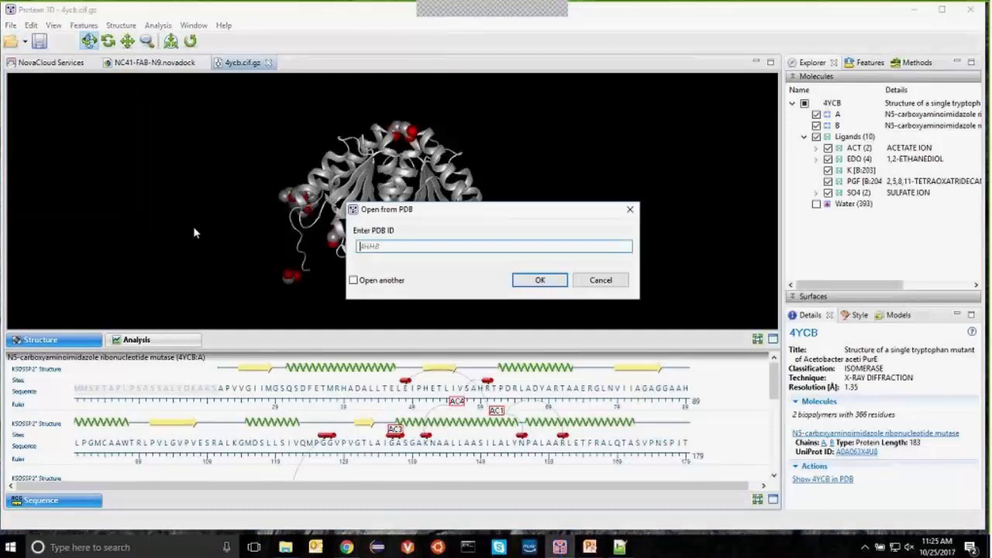
left_click(592, 282)
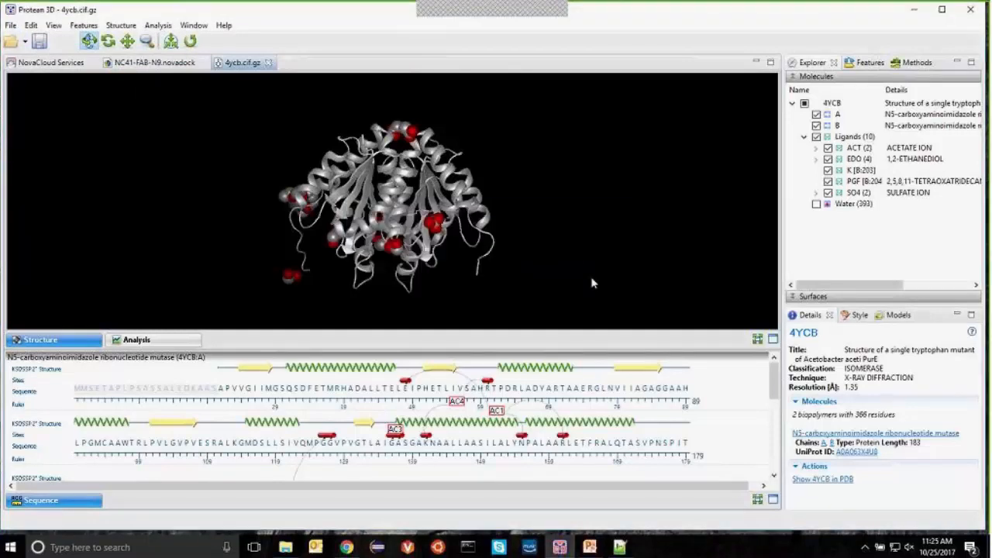
Step: Select serine 57 in chains A and B and start Structure > Mutate Residues for them
left_click(469, 392)
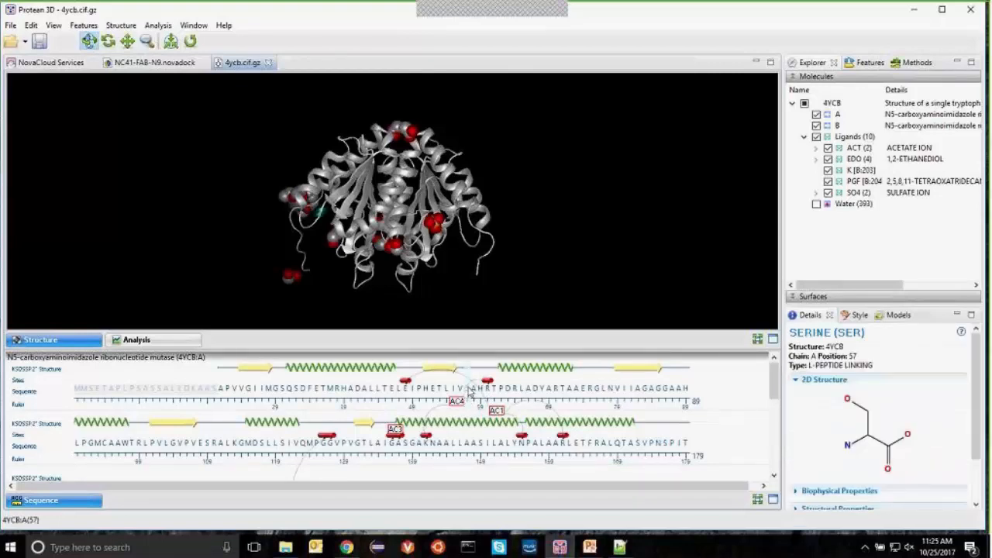
scroll(459, 389, "down", 5)
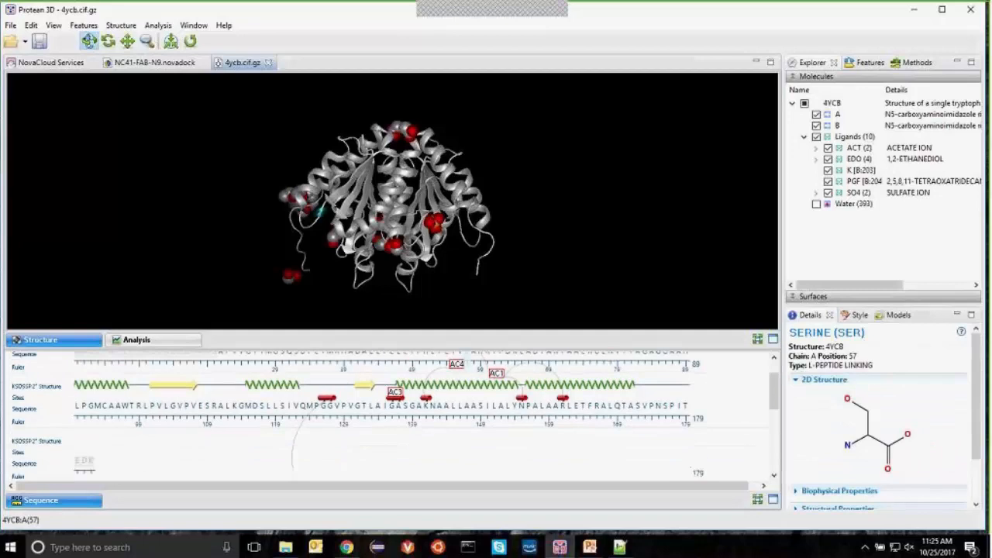
scroll(455, 388, "down", 3)
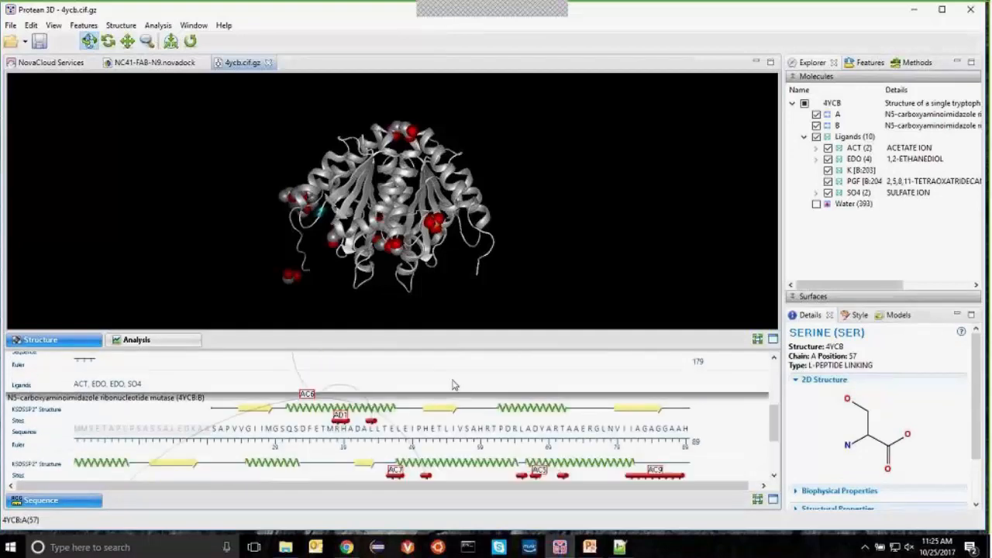
left_click(468, 431, "ctrl")
scroll(469, 433, "down", 1)
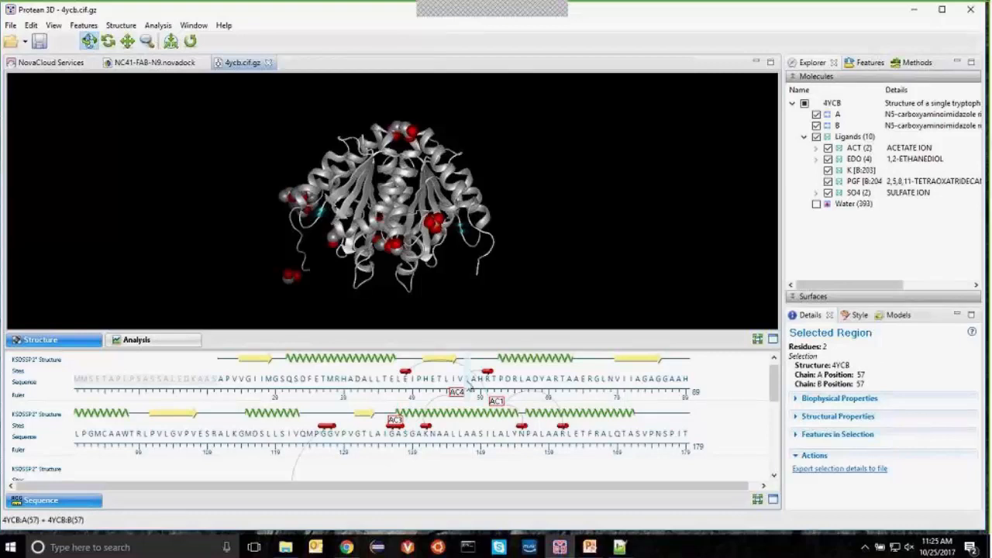
right_click(470, 385)
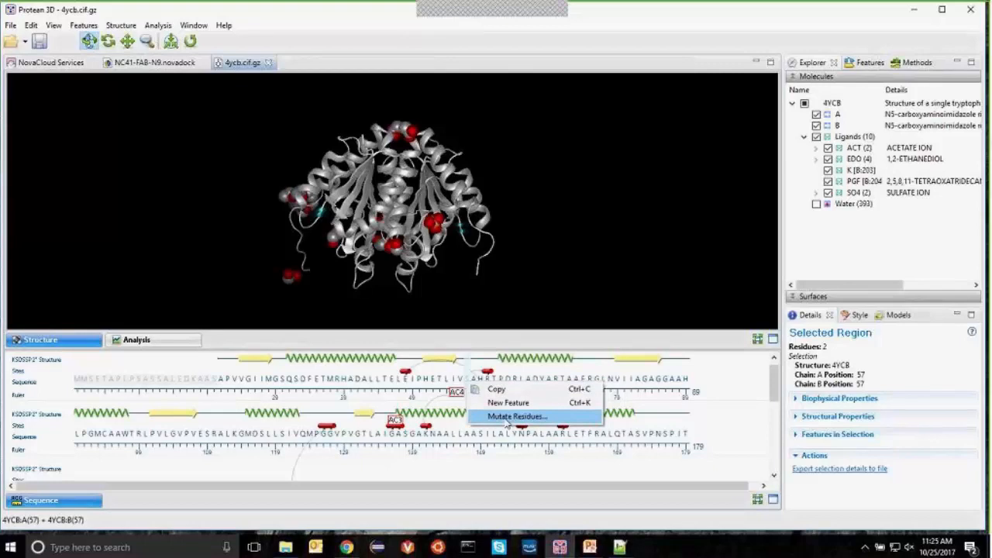
left_click(127, 27)
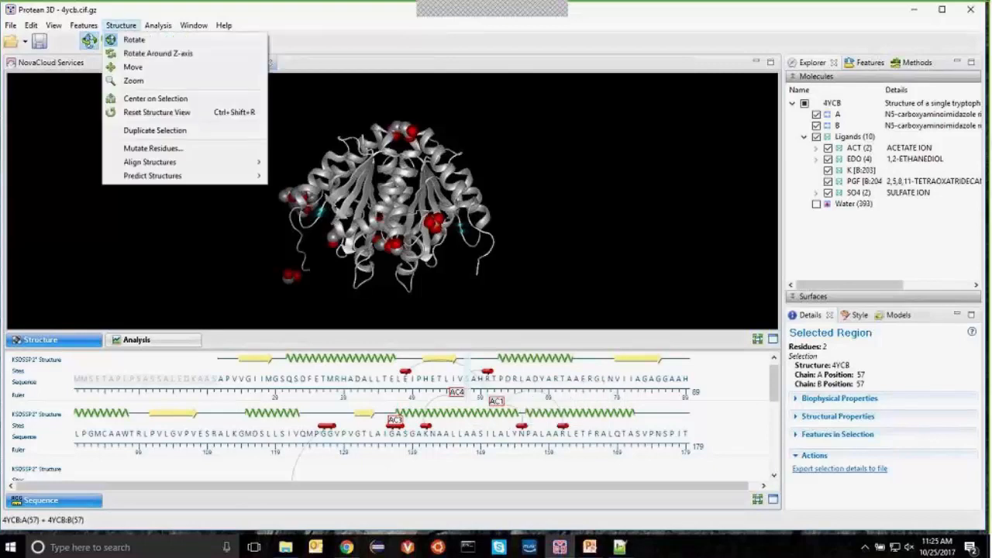
left_click(151, 150)
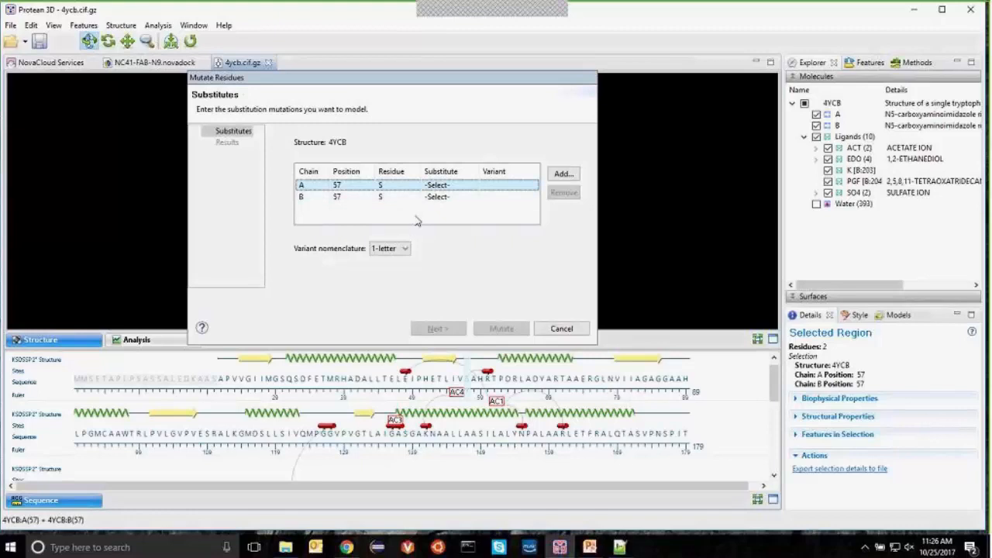
Step: Add a trial L44H mutation on chain A residue 44, then discard it
left_click(564, 173)
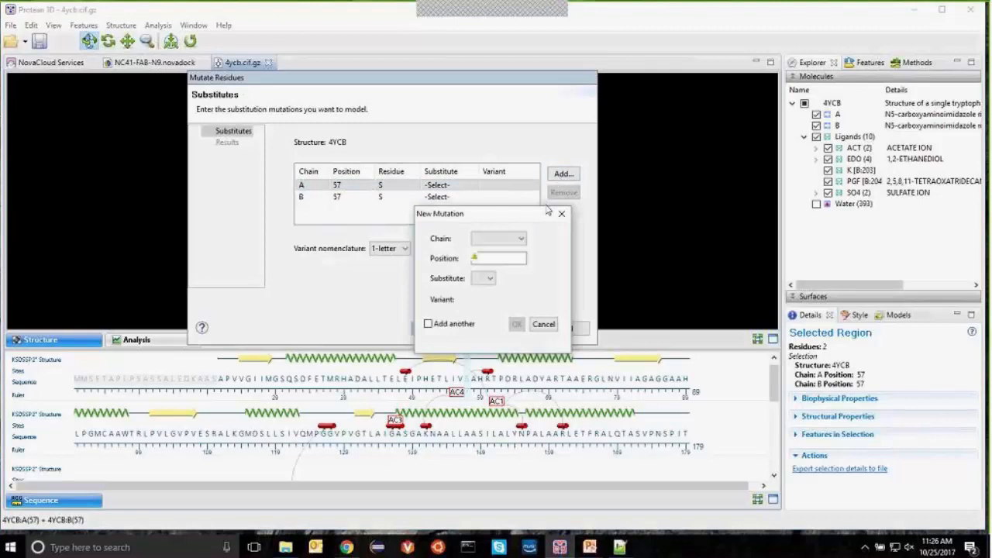
left_click(517, 240)
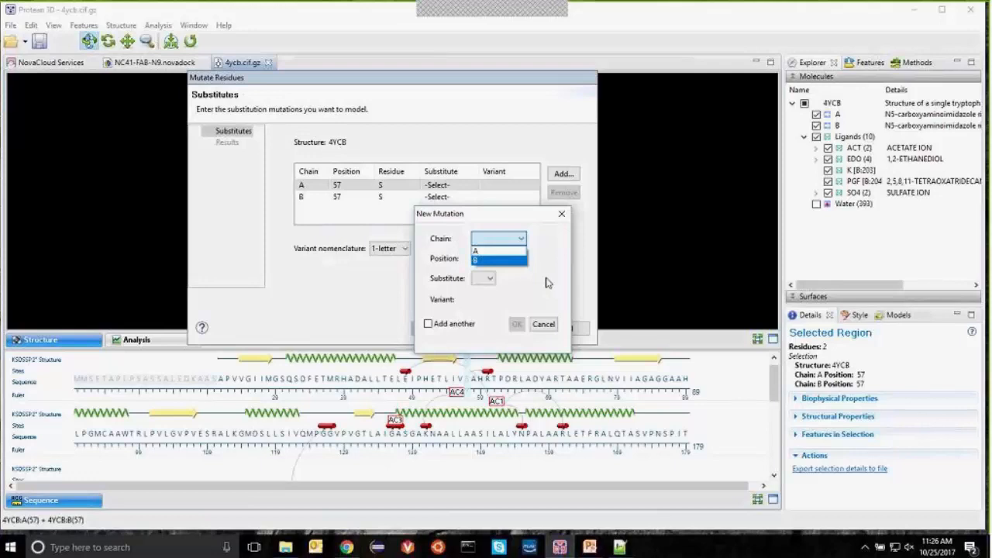
left_click(496, 251)
left_click(500, 259)
type("44")
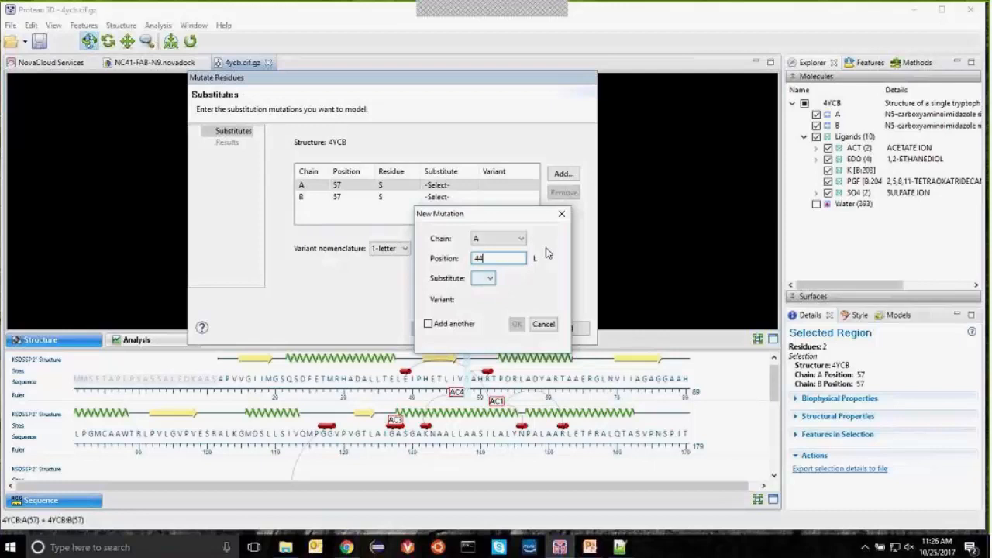
left_click(492, 280)
left_click(491, 346)
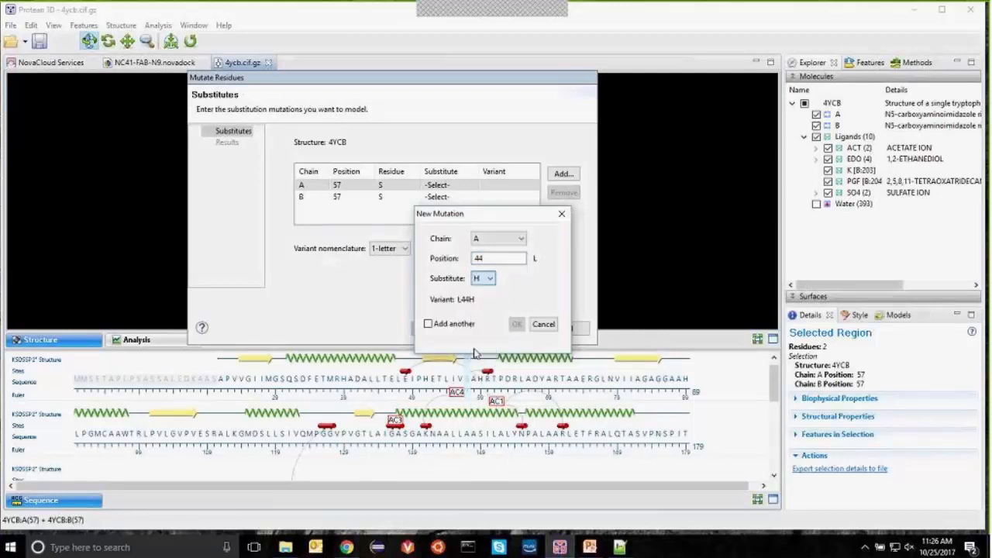
left_click(543, 324)
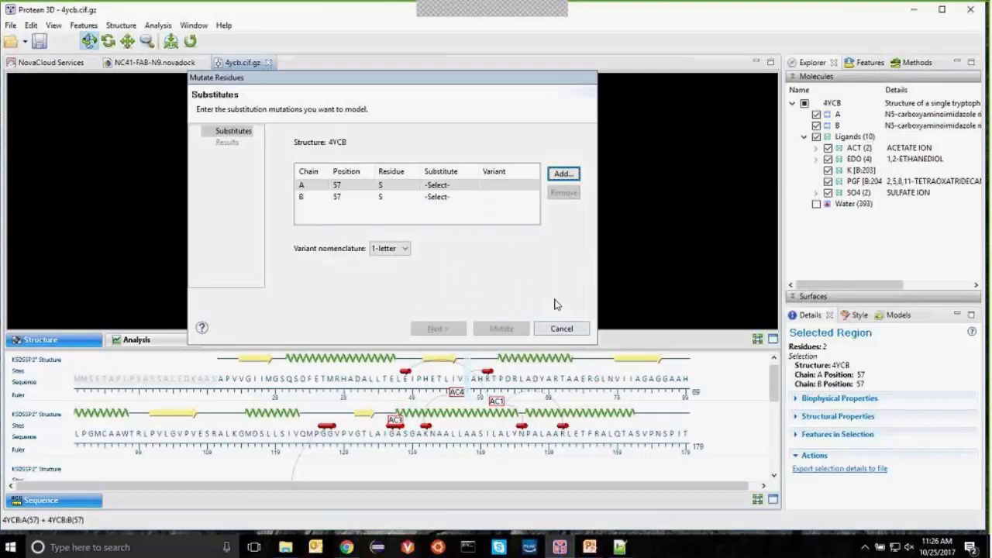
Step: Make alanine the substitute for serine 57 in chains A and B, keeping 1-letter S57A notation
left_click(452, 188)
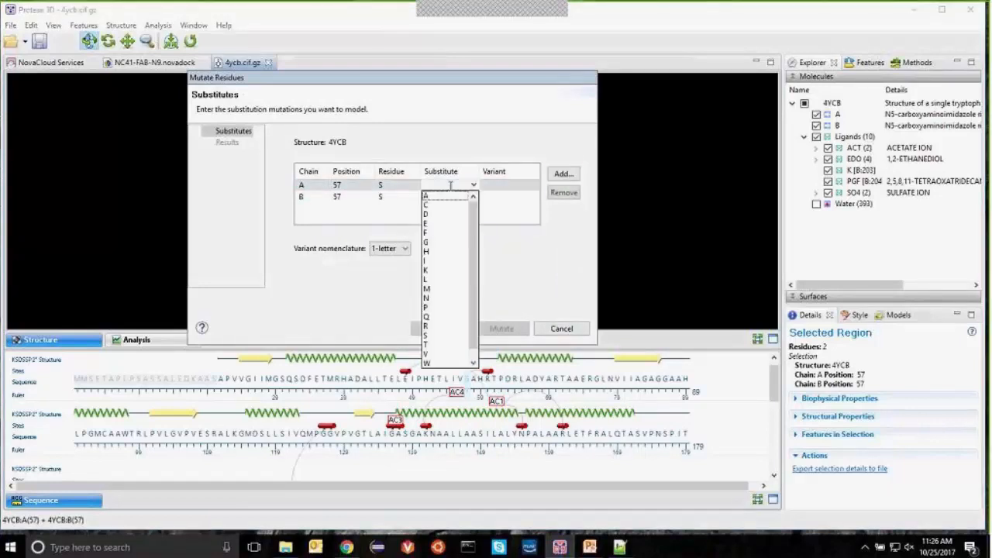
left_click(454, 197)
left_click(454, 197)
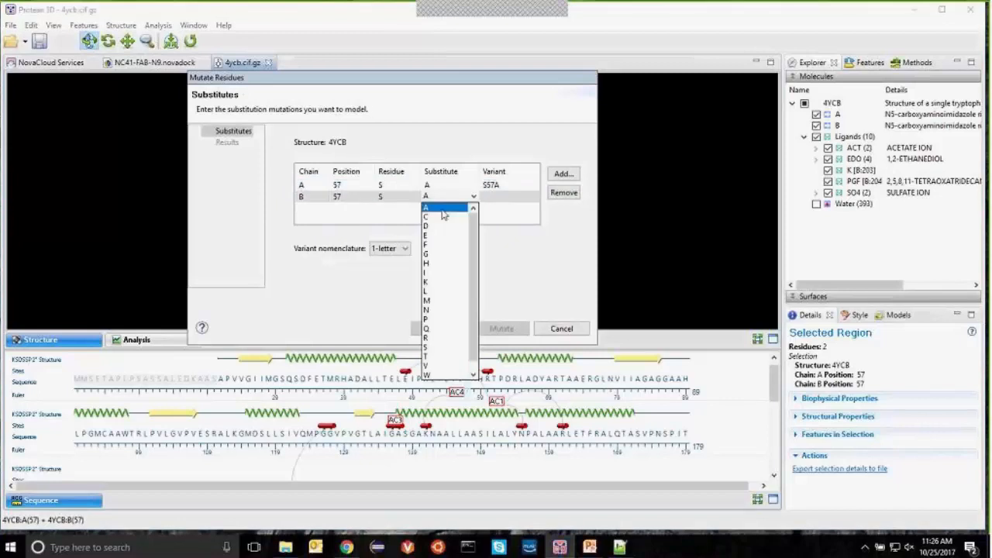
left_click(445, 209)
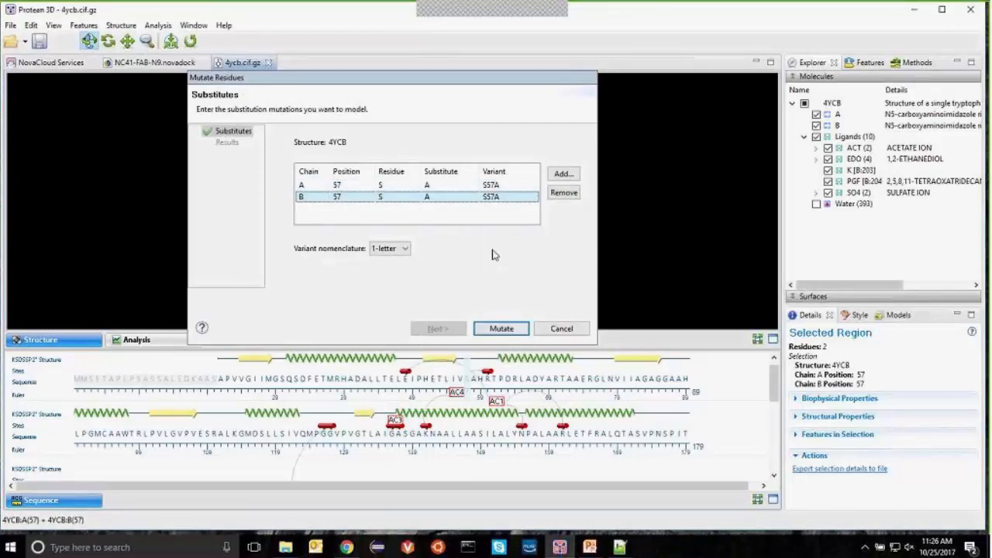
left_click(409, 249)
left_click(399, 270)
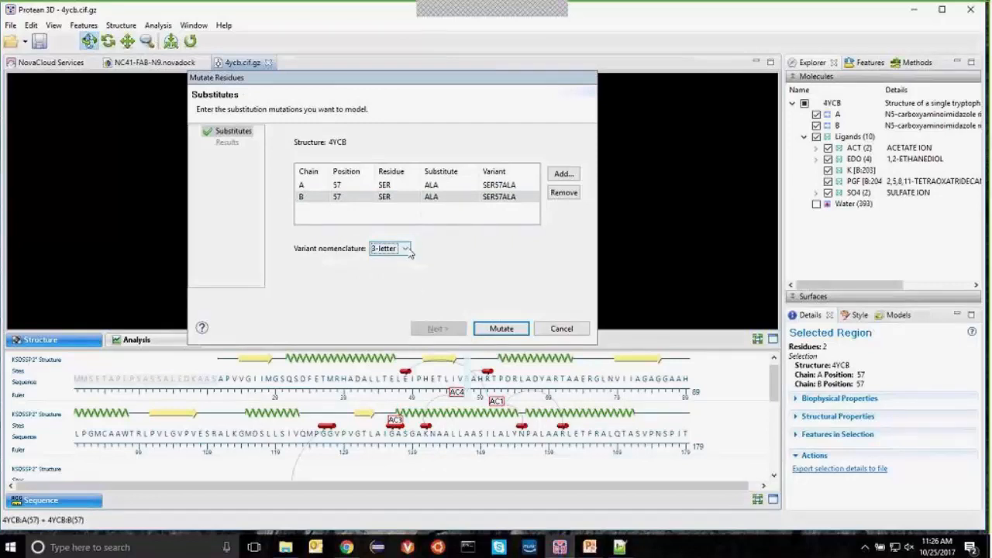
left_click(409, 250)
left_click(397, 259)
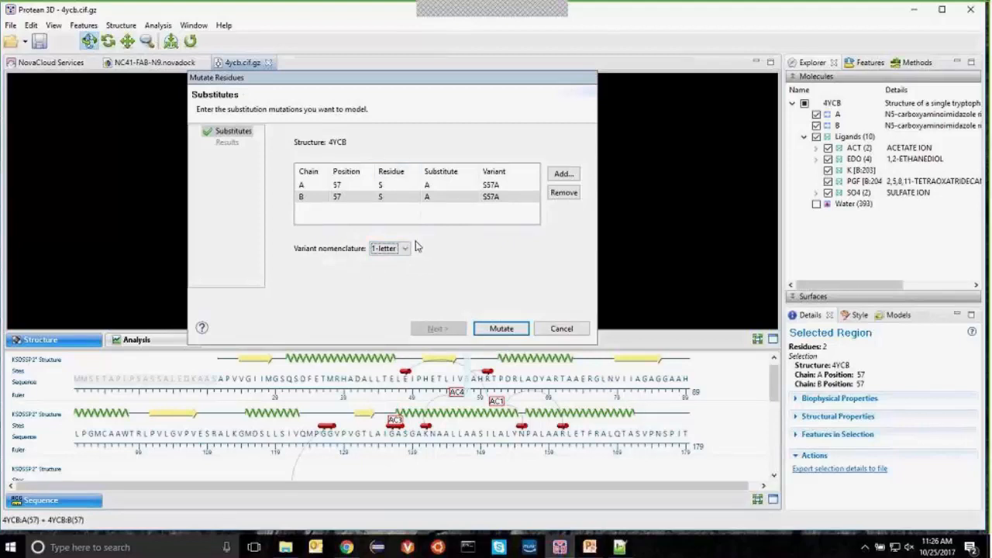
Step: Model the S57A mutations (ΔE −0.284 and −0.279) and export the results table as mymutations
left_click(500, 328)
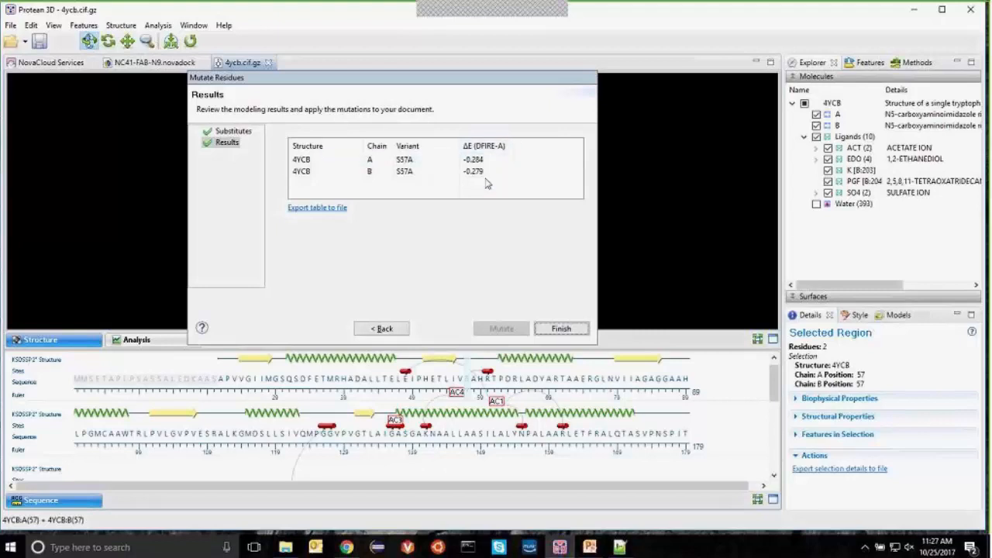
left_click(326, 208)
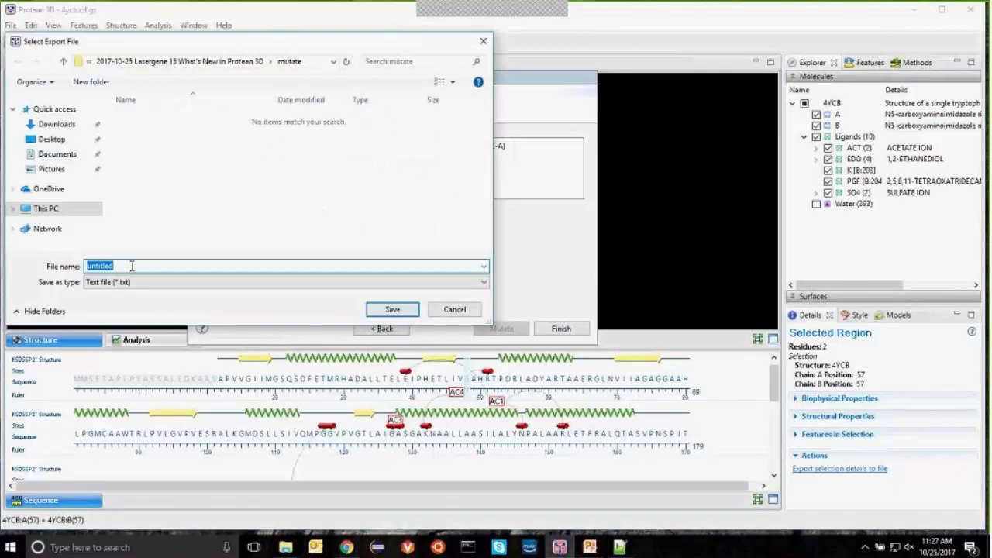
type("mymutations")
key("Return")
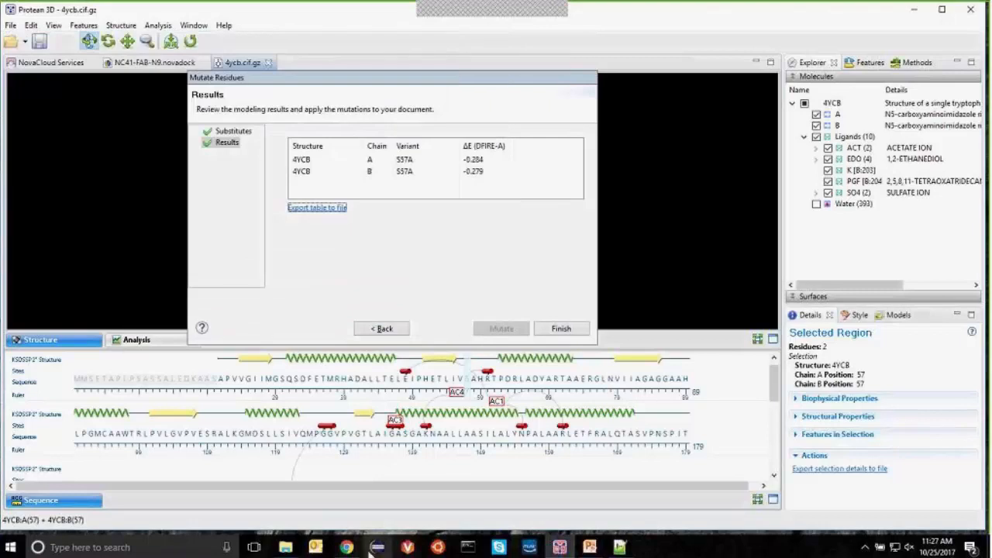
left_click(285, 547)
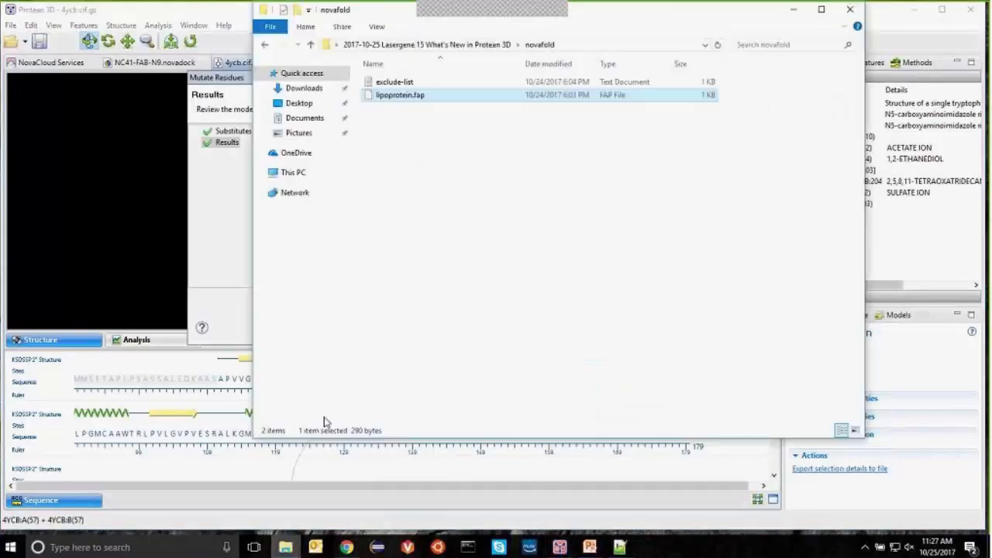
Step: Open mymutations.txt from the project's mutate folder in Notepad++
left_click(478, 44)
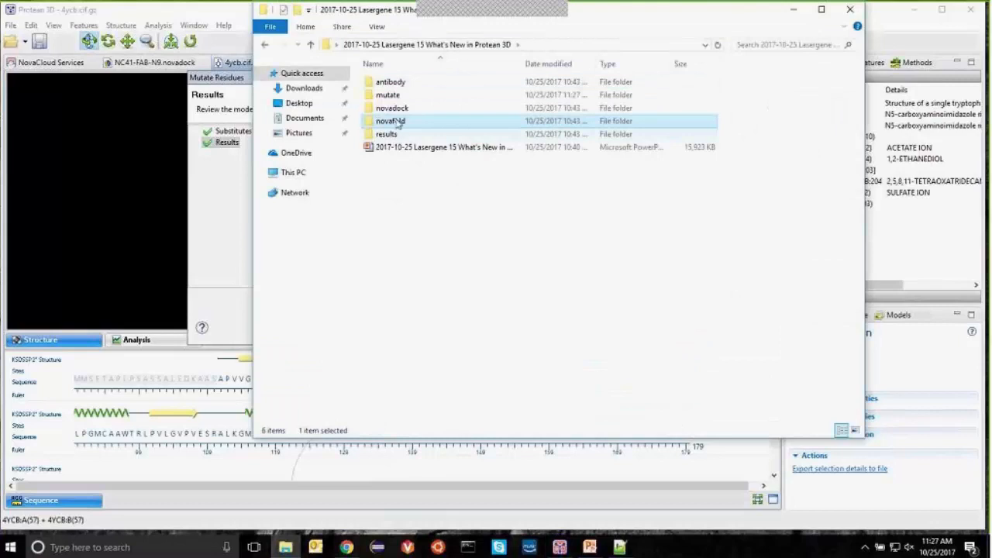
double_click(401, 98)
left_click(393, 109)
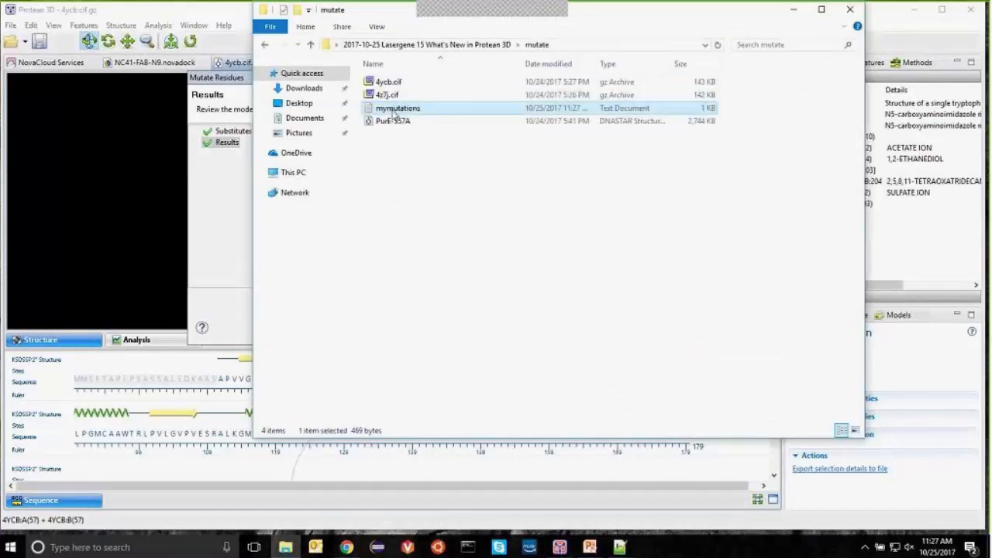
right_click(393, 111)
left_click(441, 236)
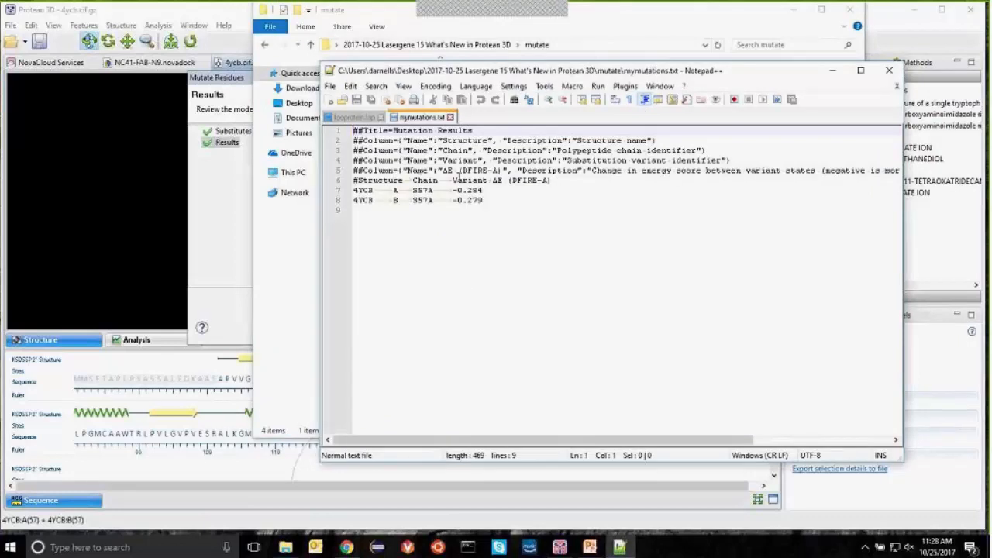
Step: Read the mymutations rows to their line ends, then close Notepad++ and File Explorer
left_click_drag(646, 440, 668, 428)
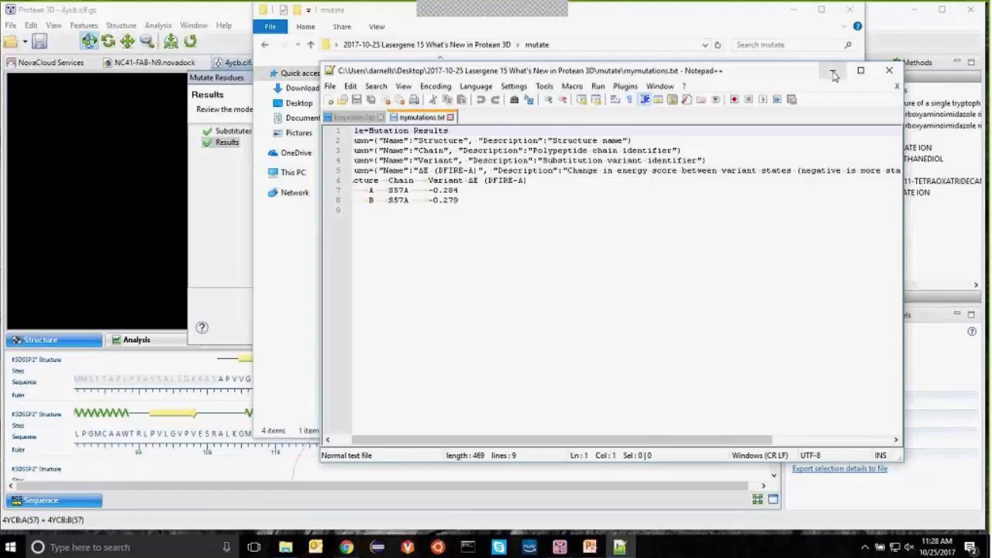
left_click(890, 73)
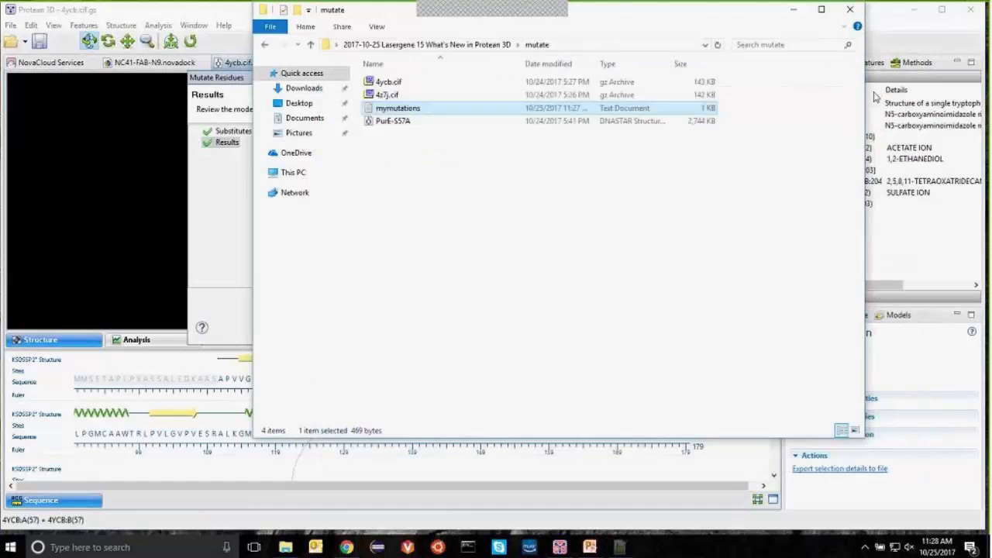
left_click(853, 11)
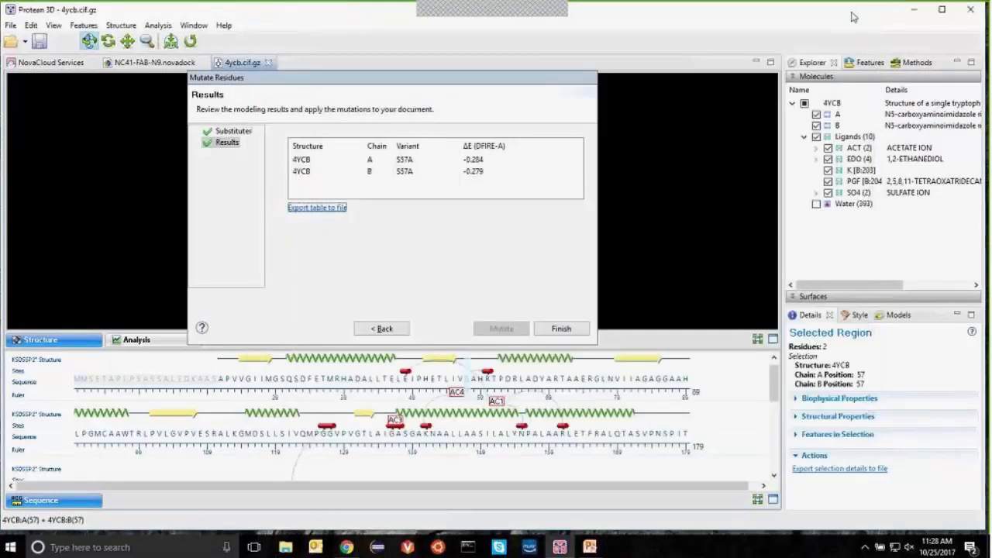
Step: Apply the mutations as 4YCB_Mutant1 and list its S57A variants for chains A and B under Features
left_click(562, 332)
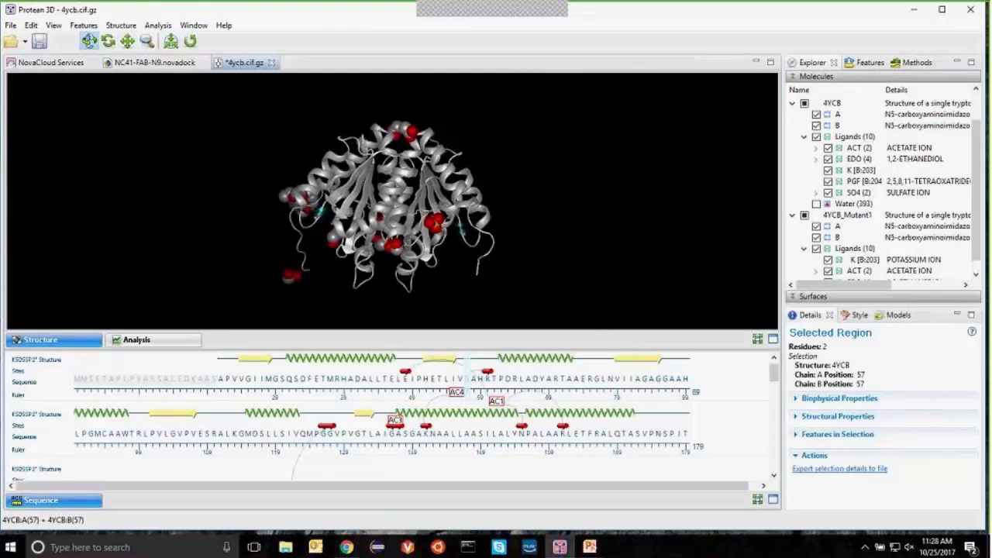
left_click(961, 315)
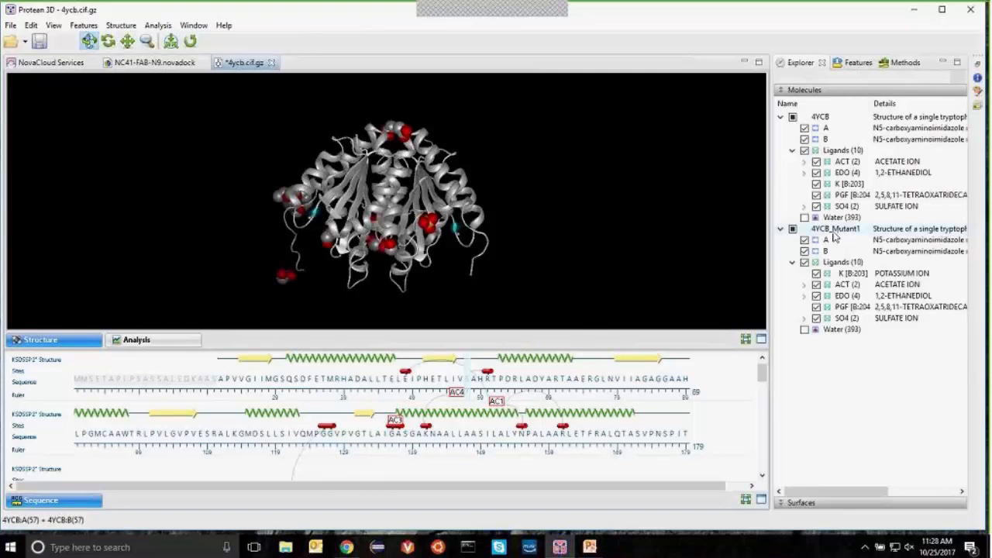
left_click(848, 67)
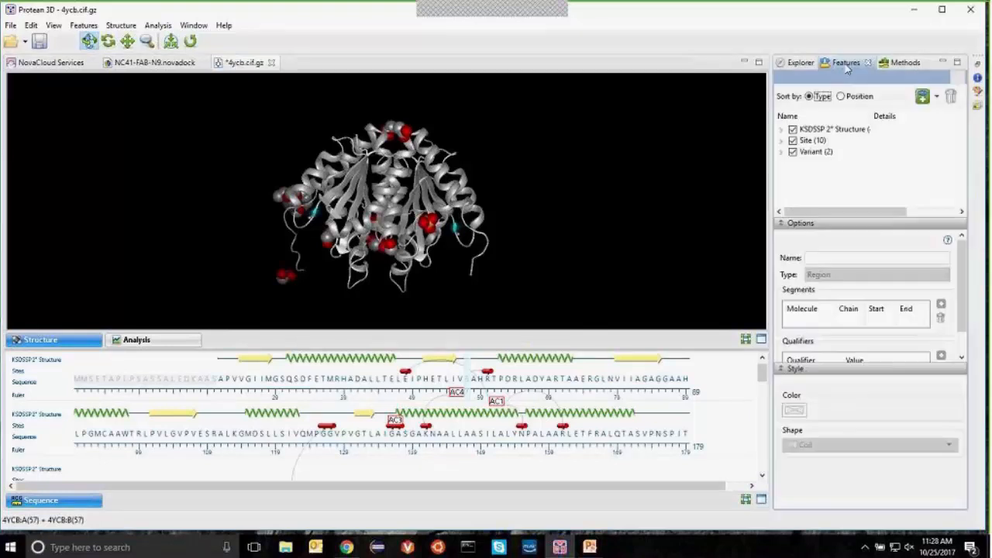
left_click(815, 224)
left_click(781, 152)
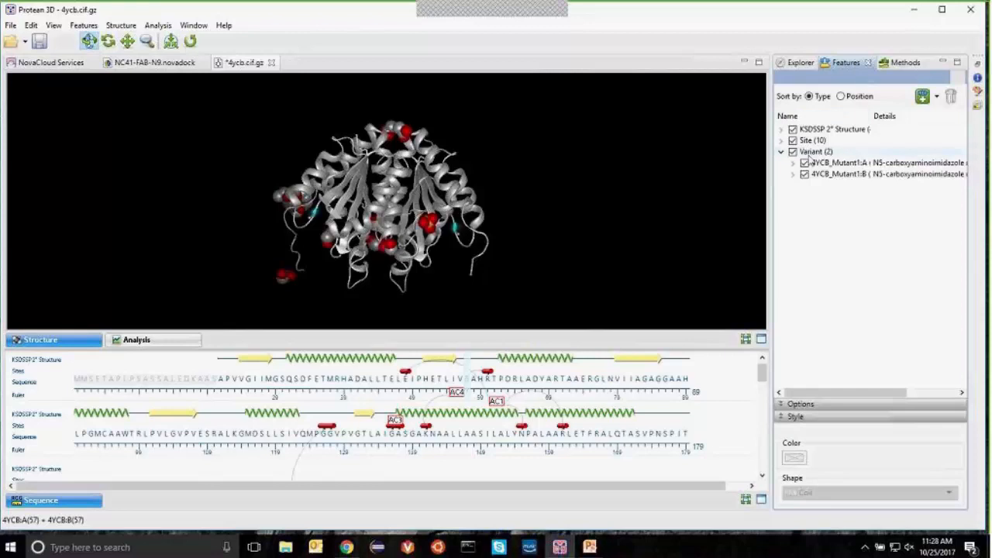
left_click_drag(771, 210, 754, 210)
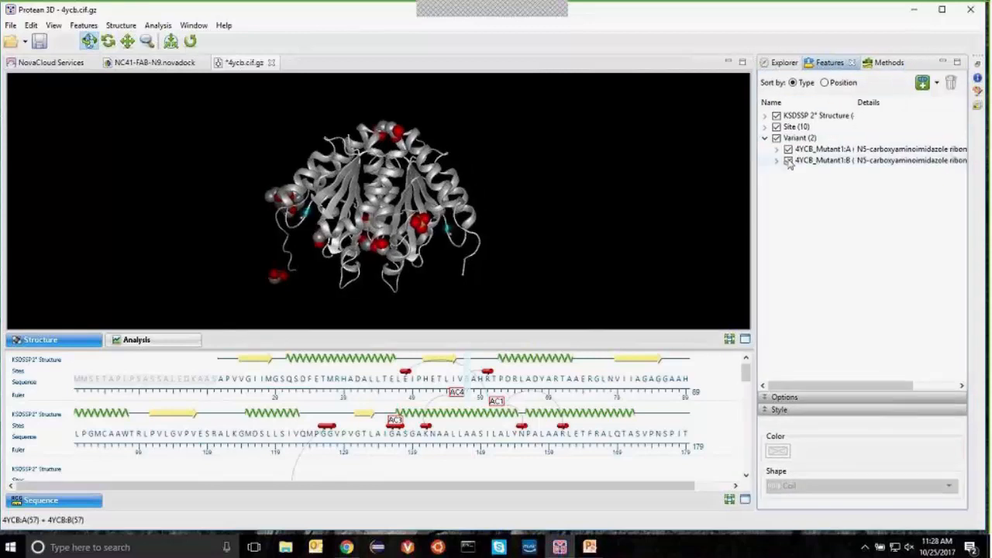
left_click(777, 150)
left_click(777, 171)
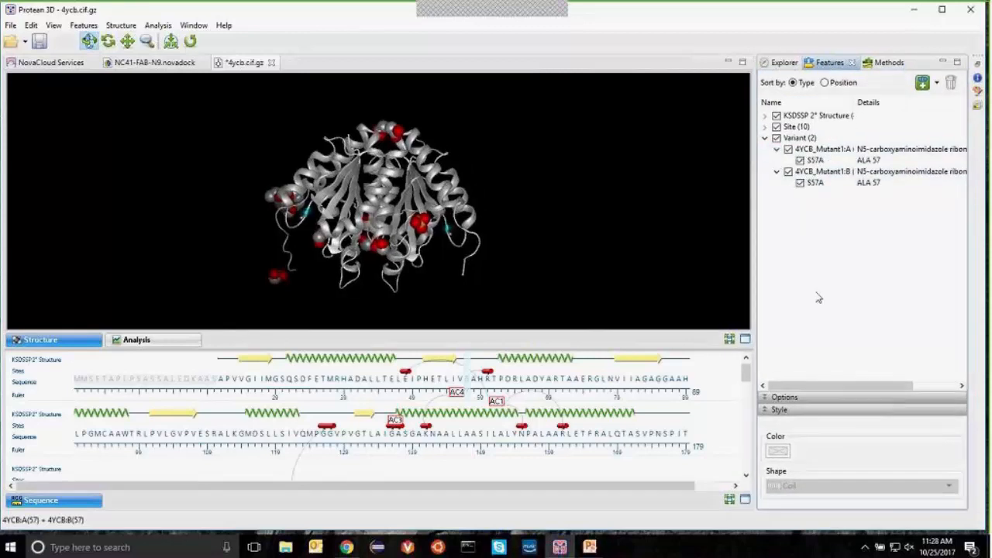
left_click(830, 161)
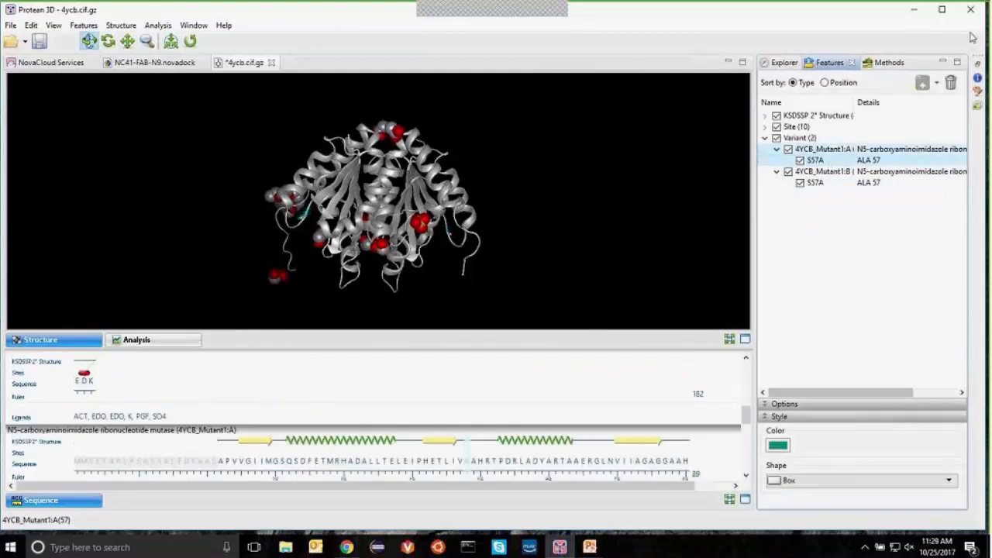
left_click(978, 81)
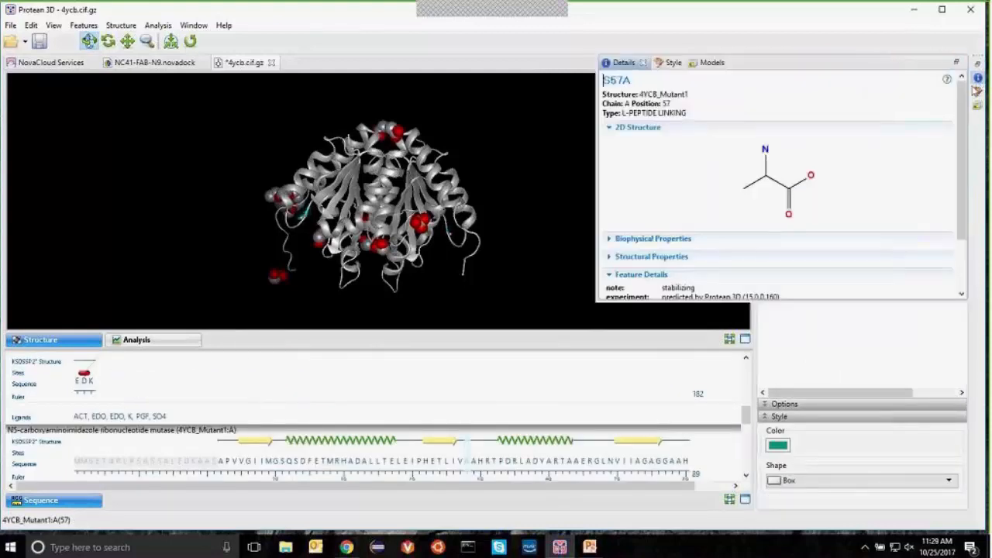
scroll(698, 256, "down", 3)
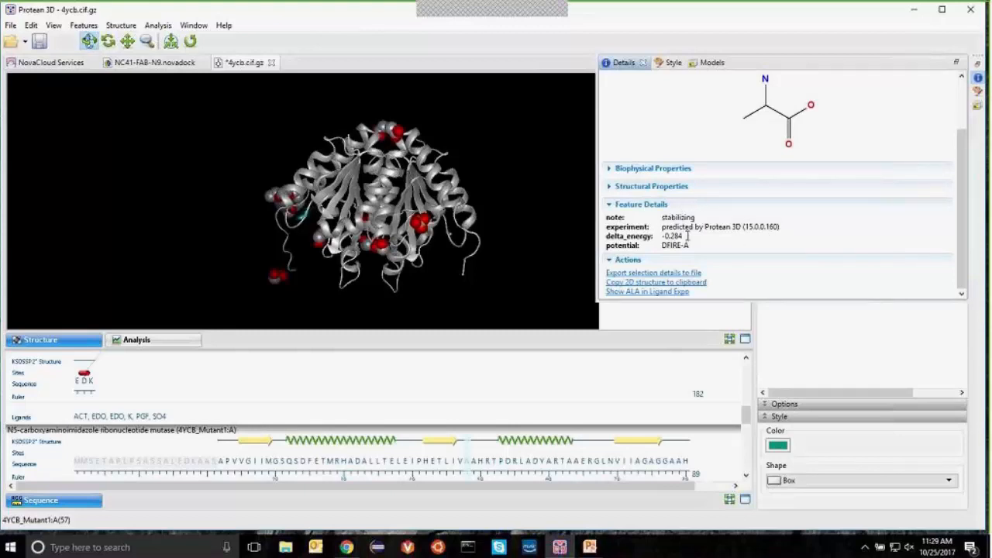
left_click(586, 301)
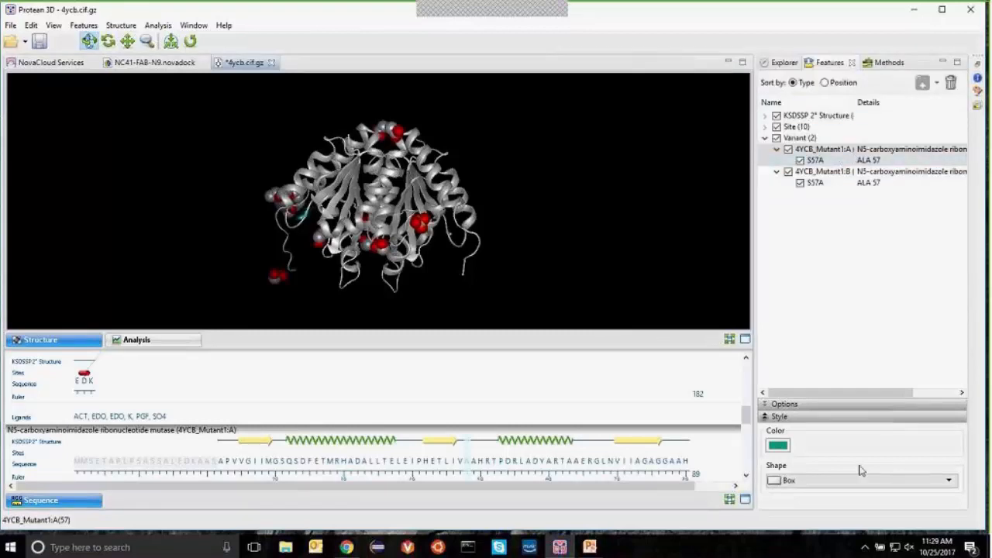
left_click(812, 410)
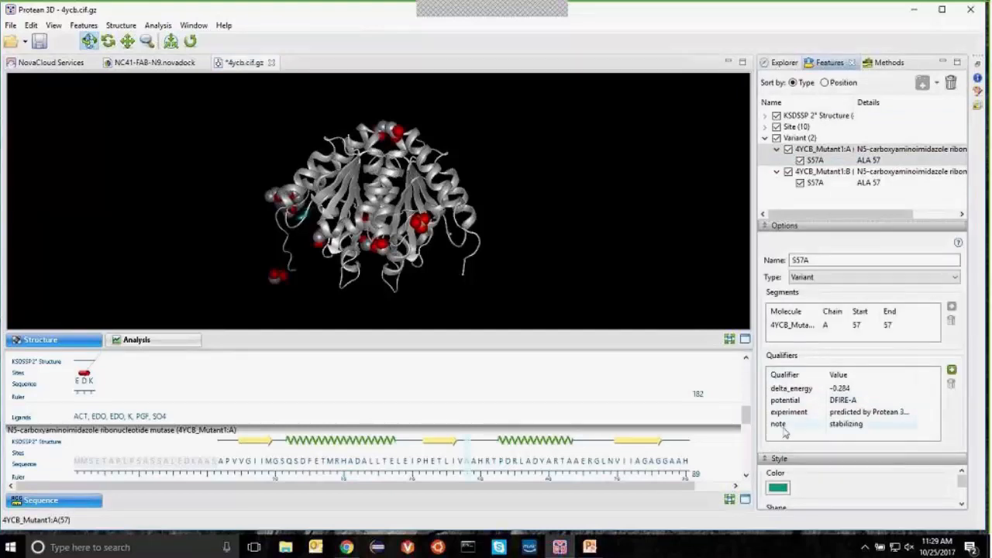
left_click(795, 225)
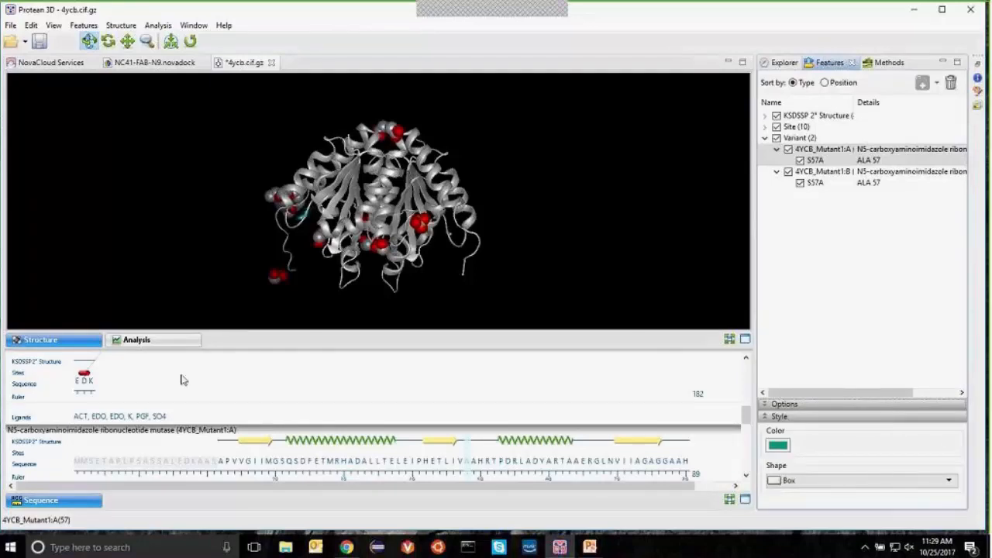
Step: Highlight both chains' S57A variants, rotate to view them, then list the 4YCB and 4YCB_Mutant1 molecules
left_click(745, 341)
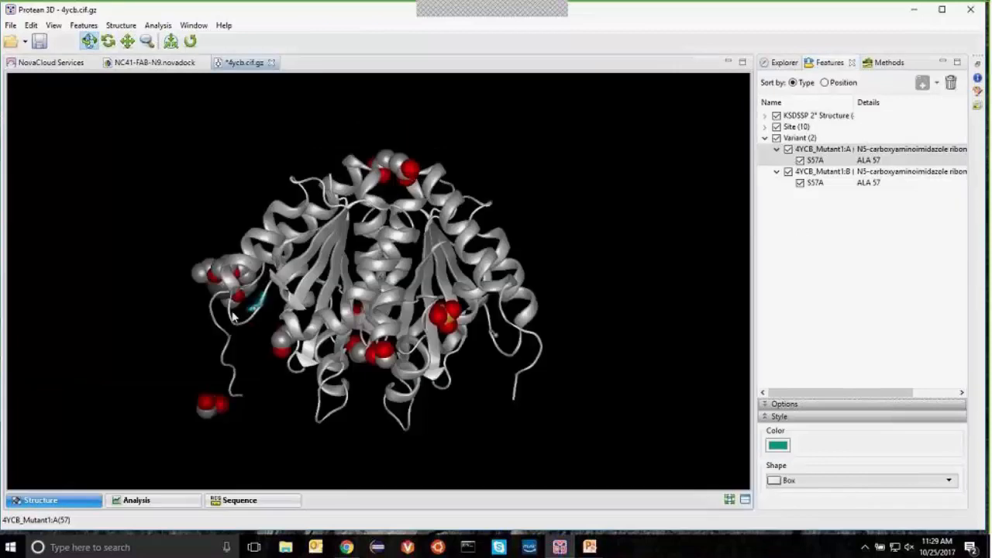
left_click_drag(245, 325, 545, 283)
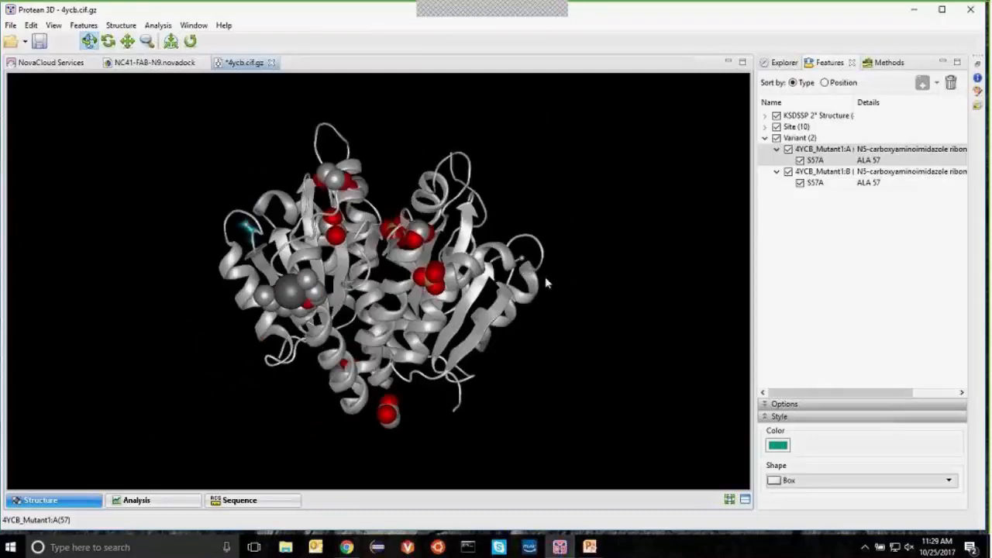
scroll(524, 266, "up", 5)
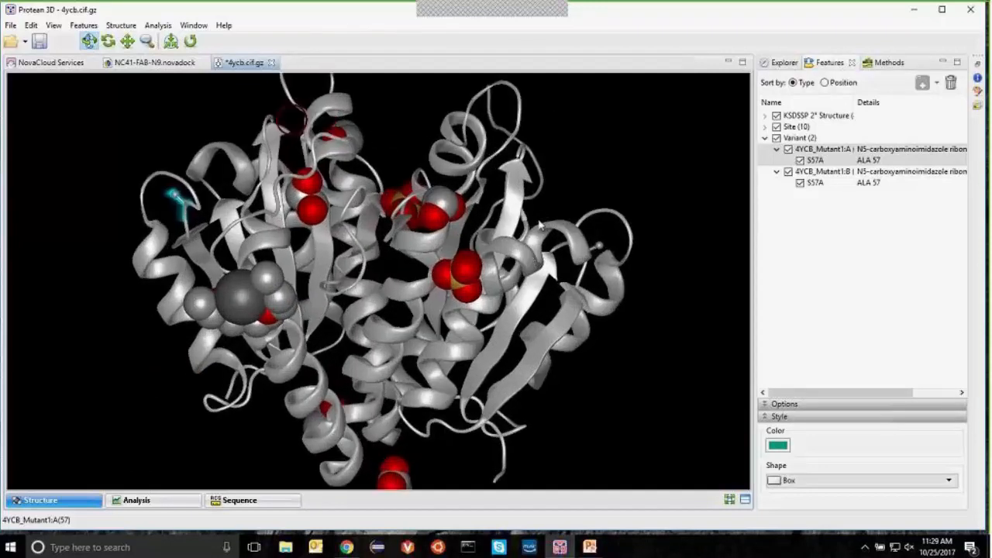
left_click(819, 160)
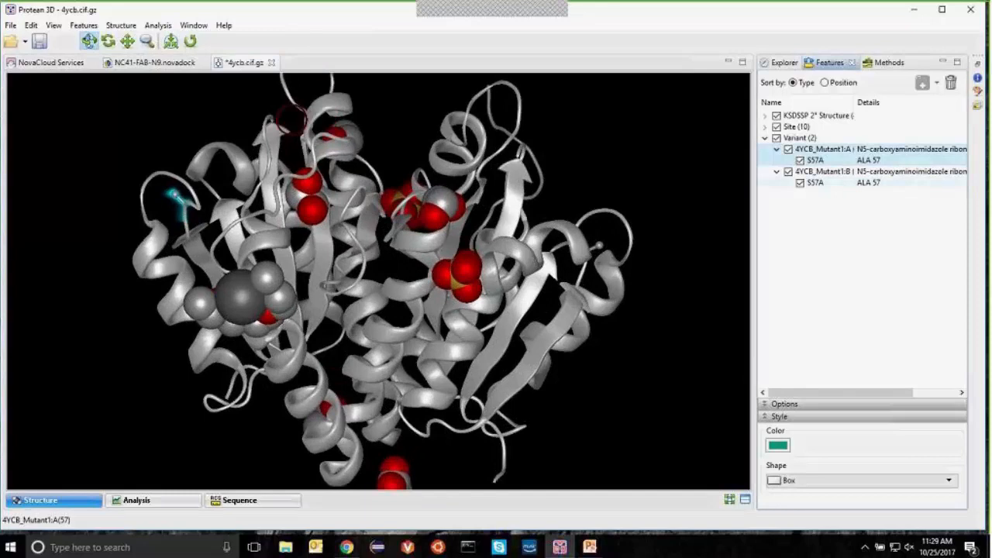
left_click(819, 183, "ctrl")
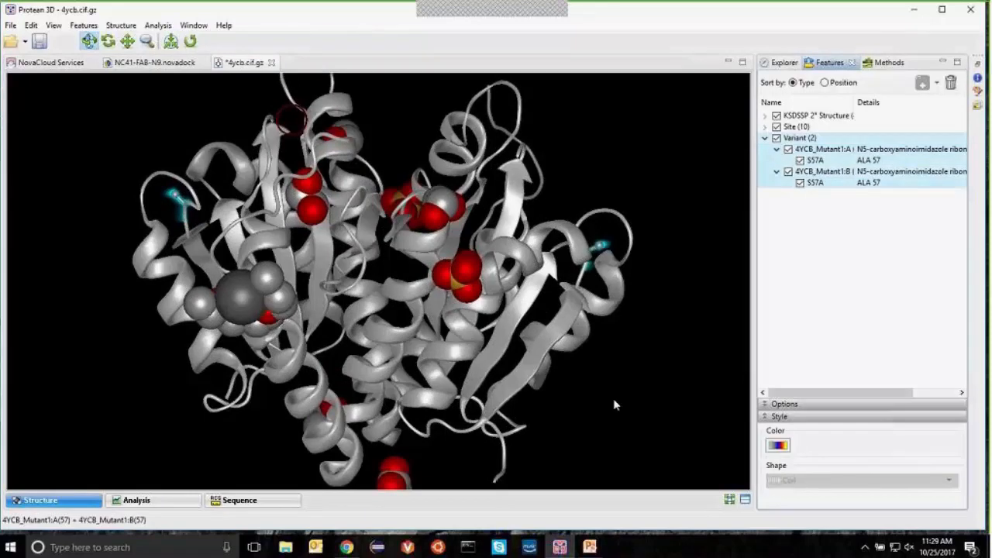
left_click_drag(184, 194, 478, 181)
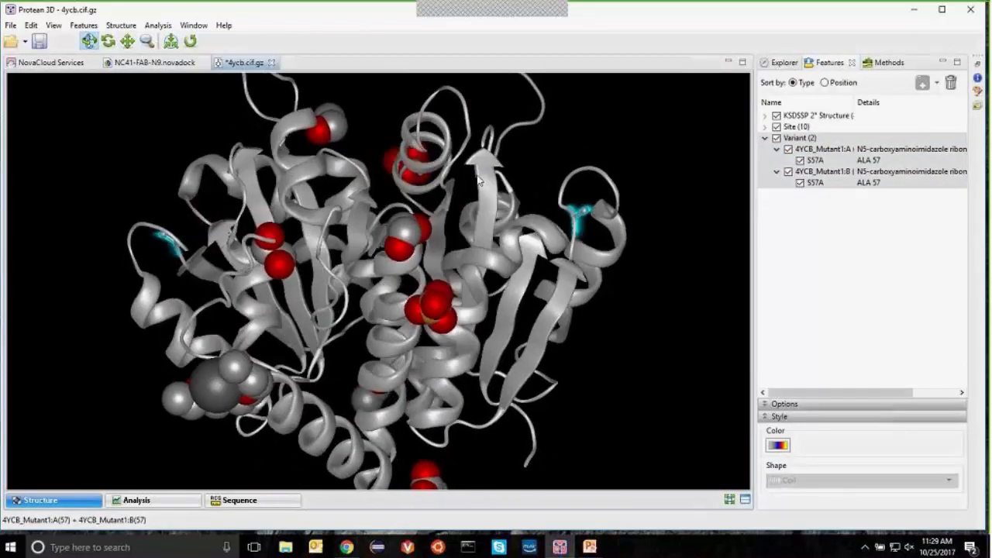
left_click(780, 63)
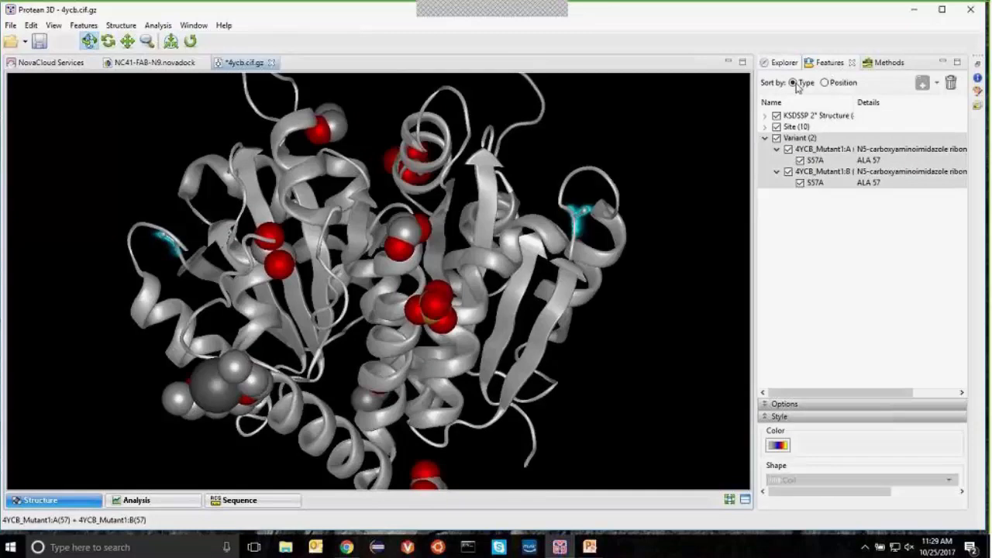
left_click(683, 211)
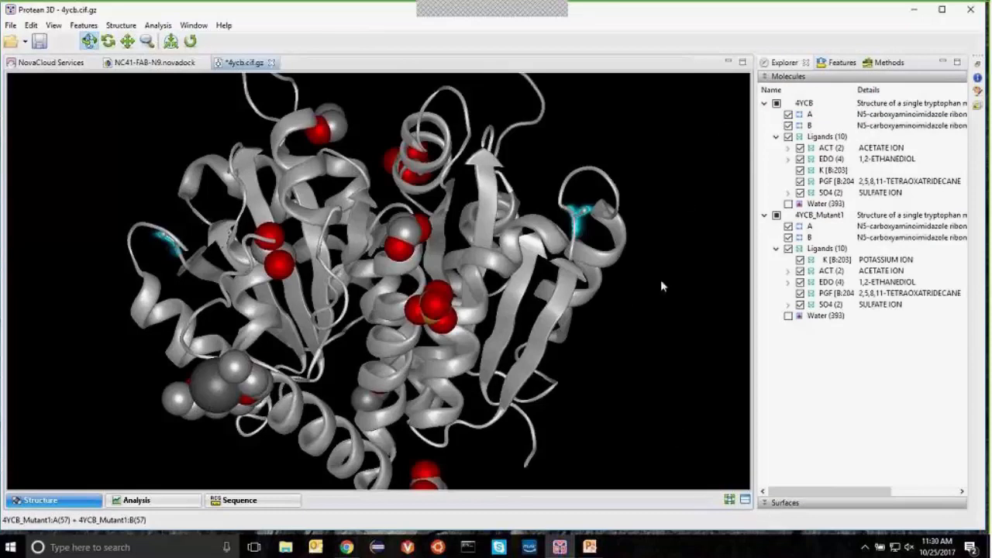
Step: Clear the residue 57 highlight and bring up the Open dialog at the mutate folder
left_click(121, 25)
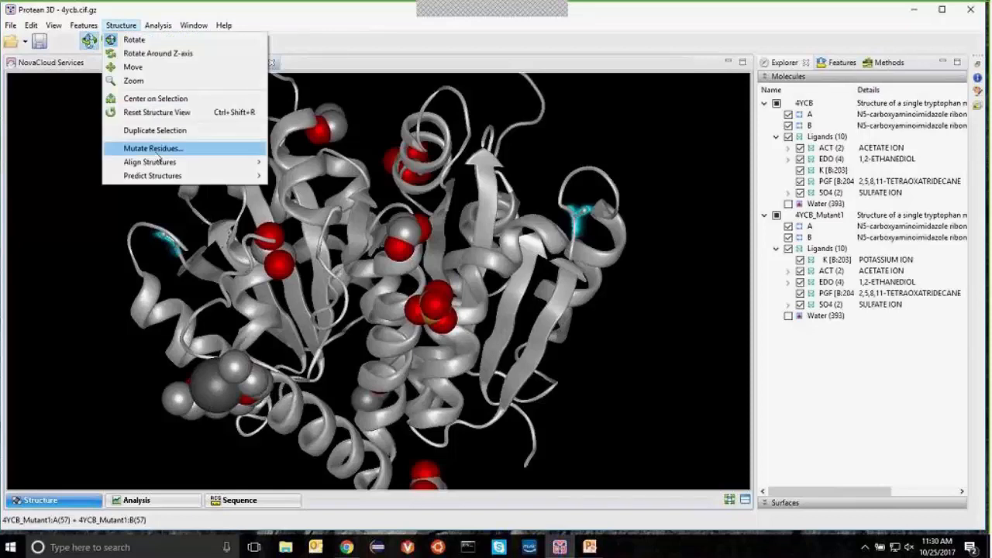
mouse_move(159, 161)
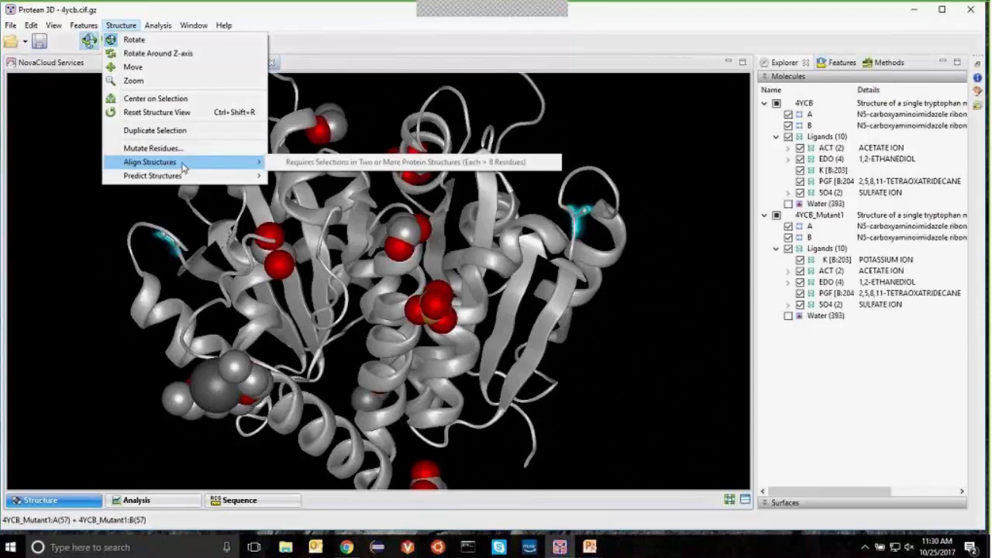
left_click(657, 125)
left_click(656, 122)
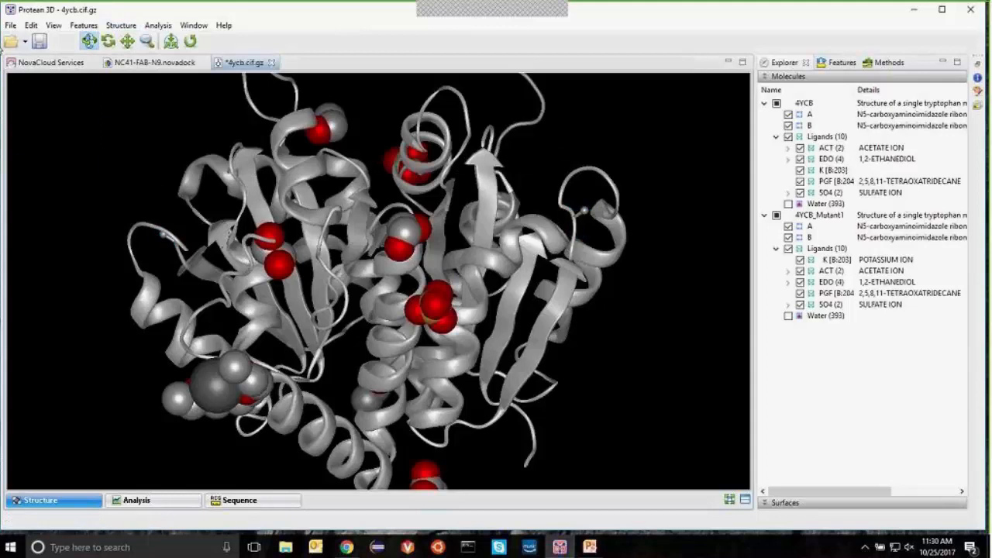
left_click(11, 41)
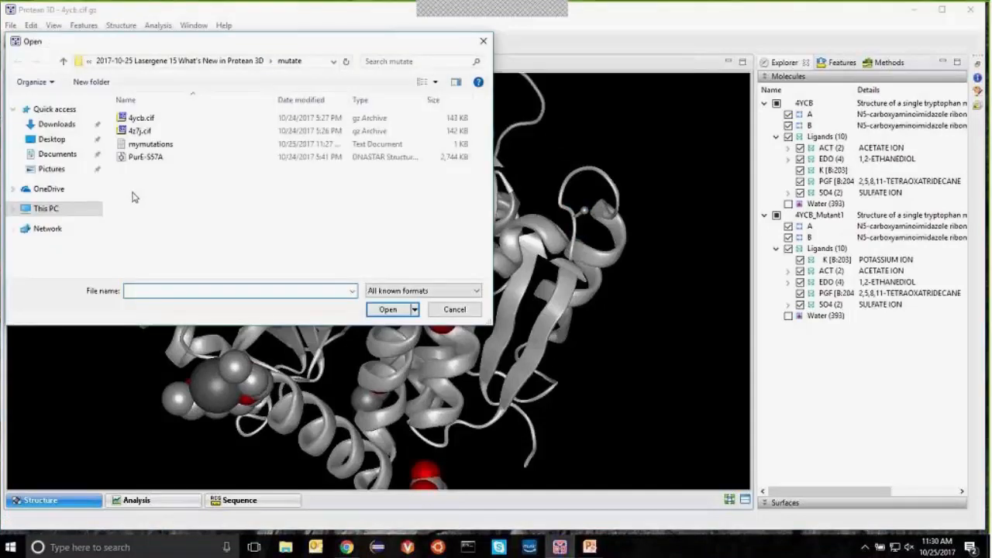
Step: Open the PurE-S57A alignment file from the mutate folder
left_click(146, 157)
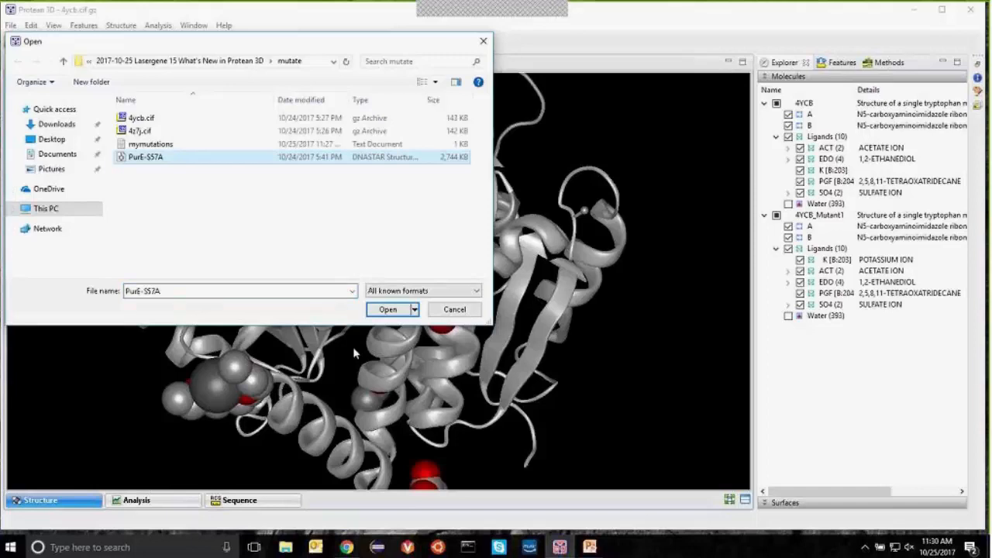
left_click(387, 308)
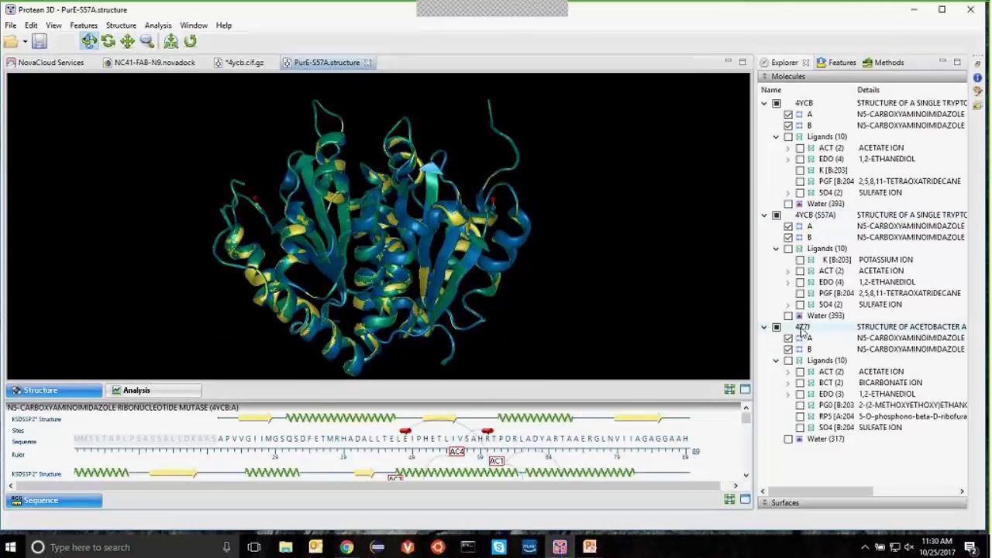
Step: Pan, zoom and rotate the superimposed structures to close in on mutated residue 57
left_click_drag(435, 233, 340, 225)
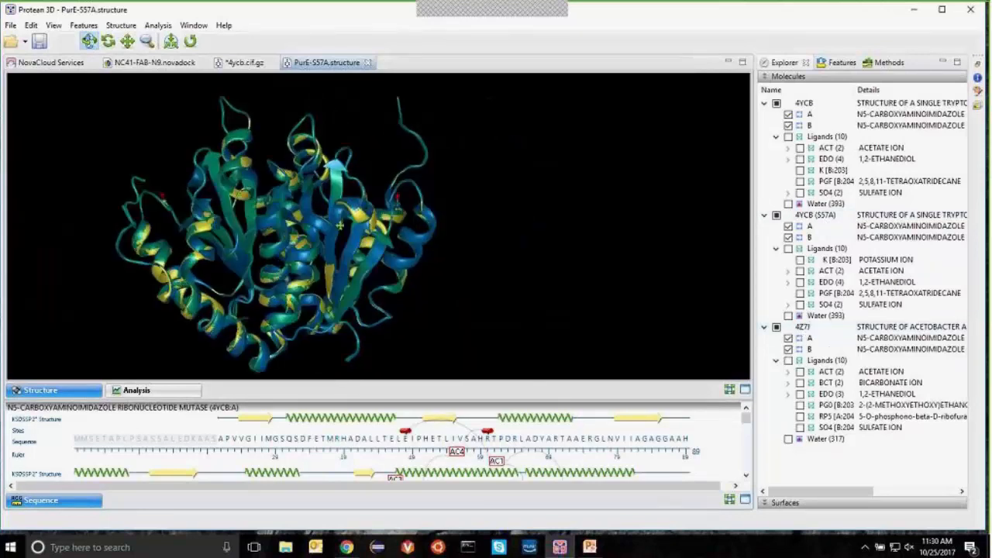
scroll(405, 247, "up", 5)
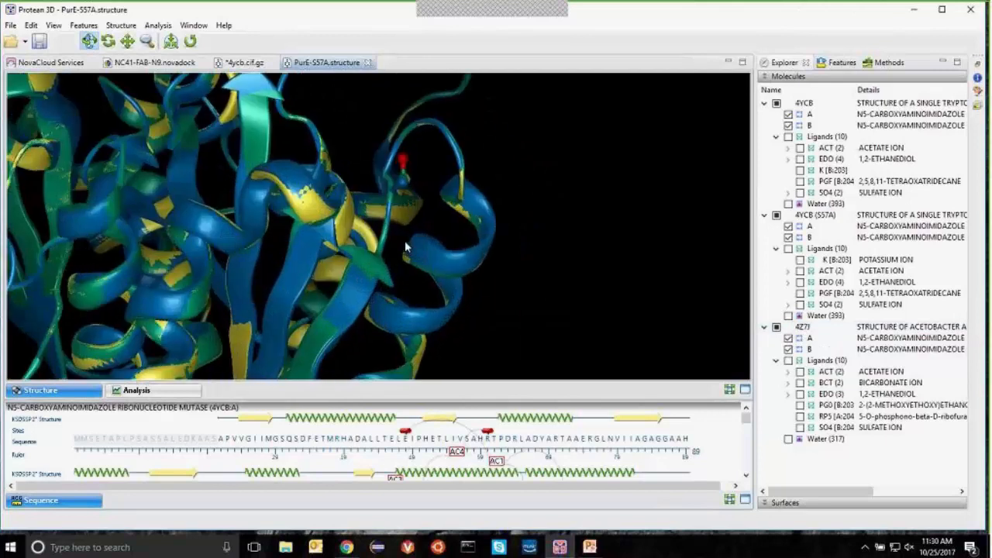
scroll(405, 246, "up", 3)
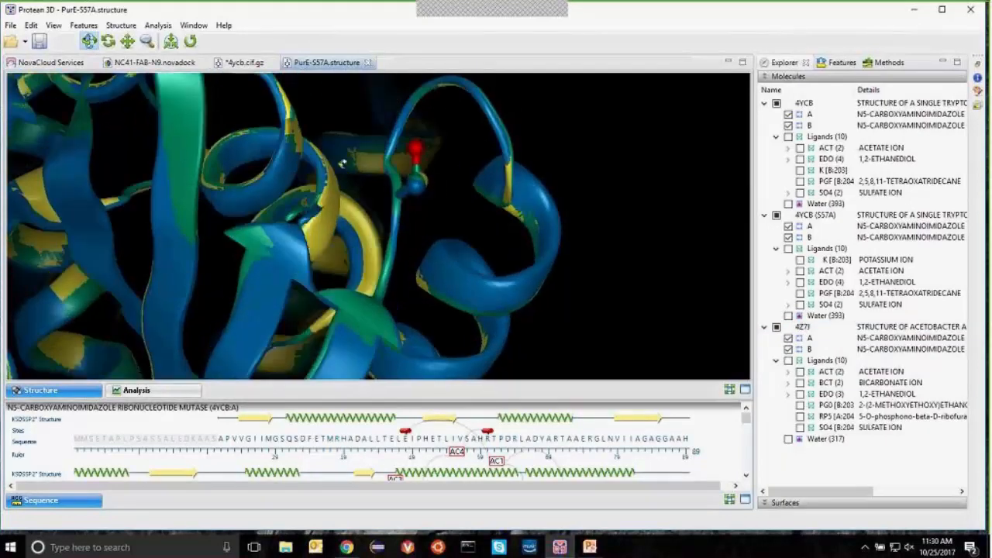
left_click_drag(342, 164, 353, 170)
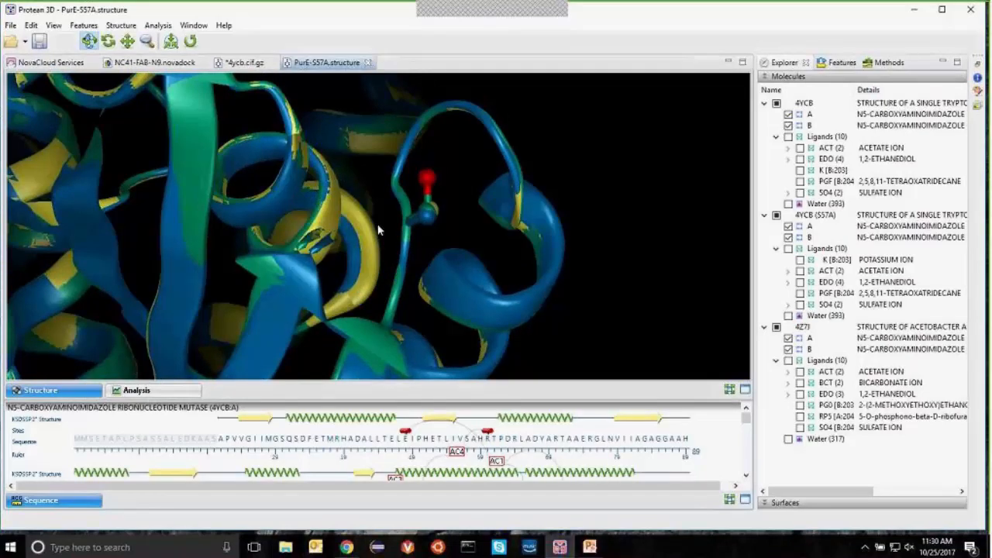
left_click_drag(379, 230, 474, 133)
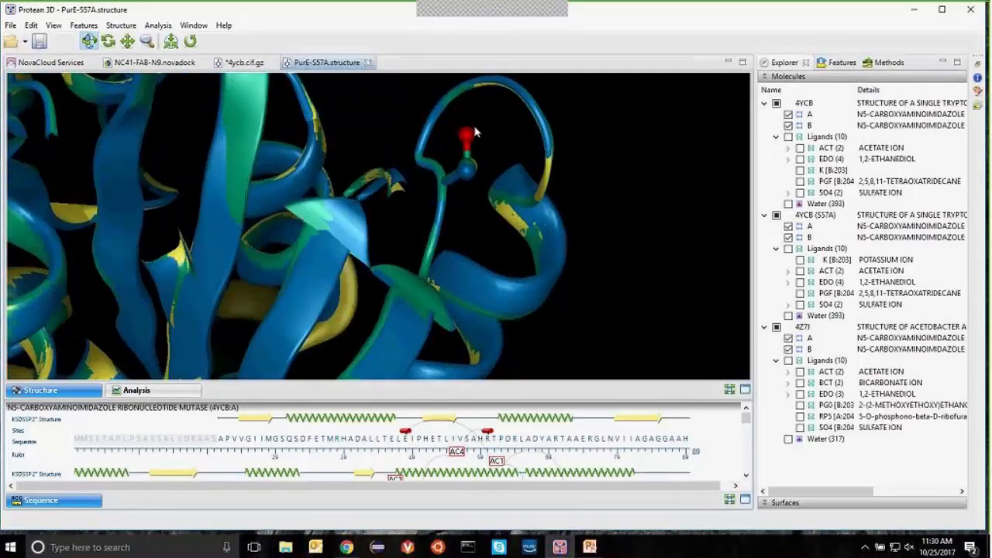
left_click_drag(404, 198, 389, 196)
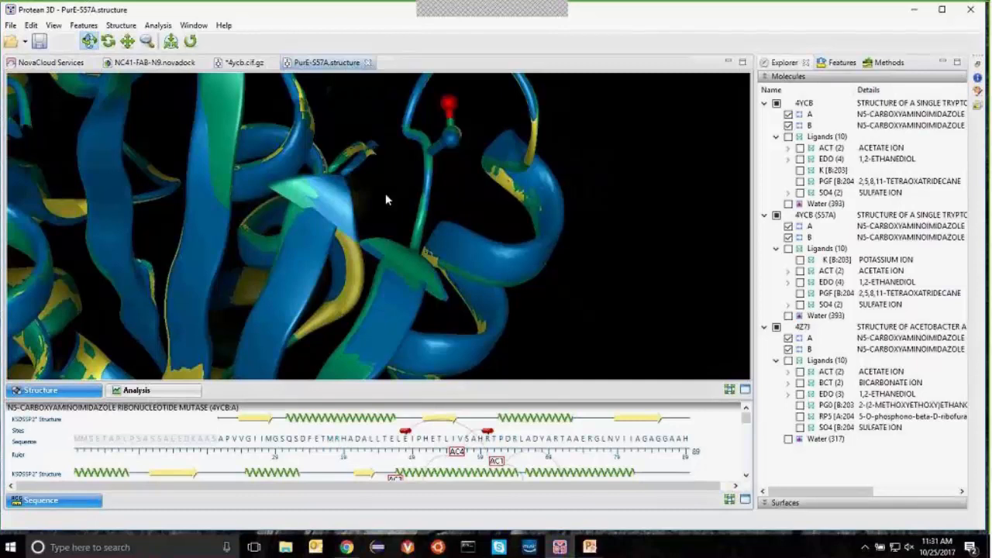
Step: Rotate the superimposed structures for several more views of the residue 57 loop
left_click_drag(458, 207, 454, 222)
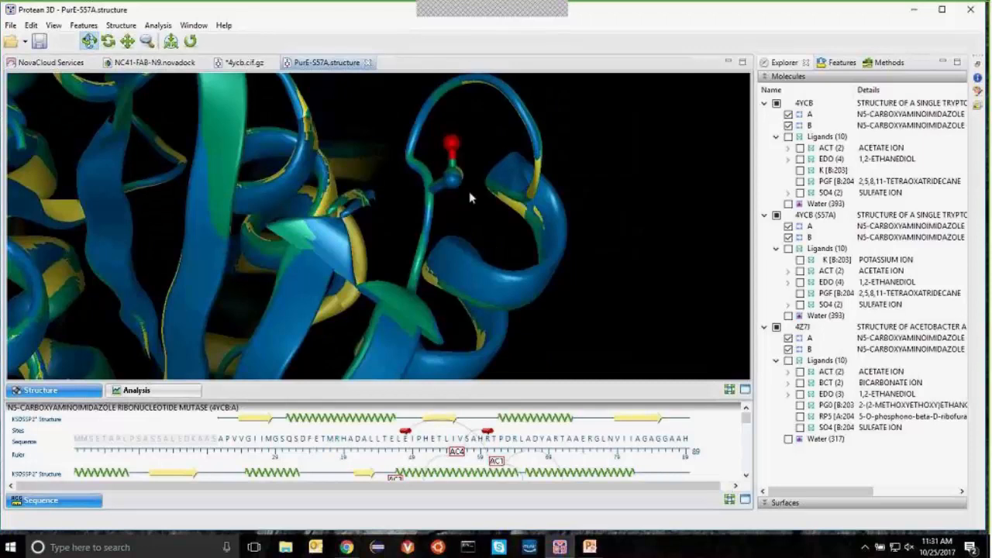
left_click_drag(470, 194, 466, 202)
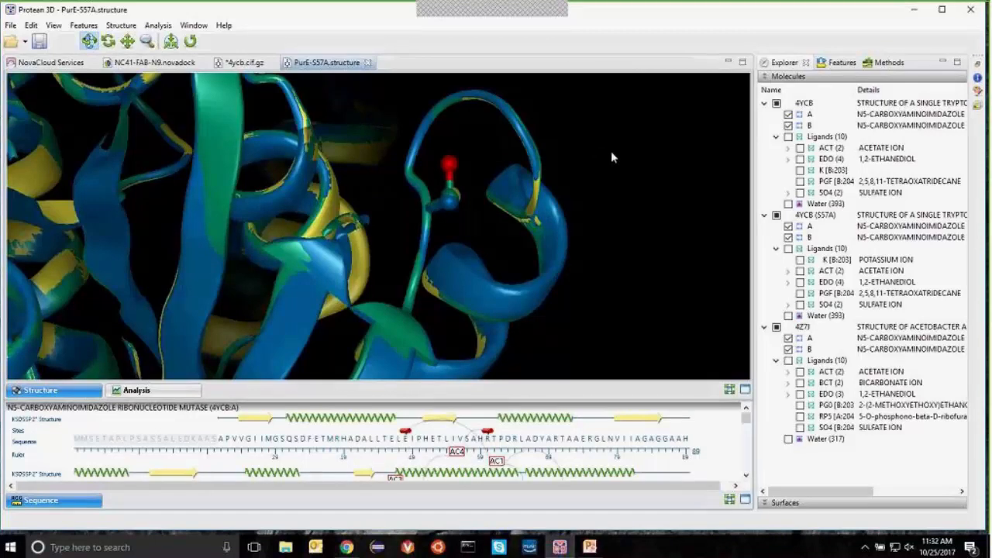
left_click_drag(614, 157, 609, 168)
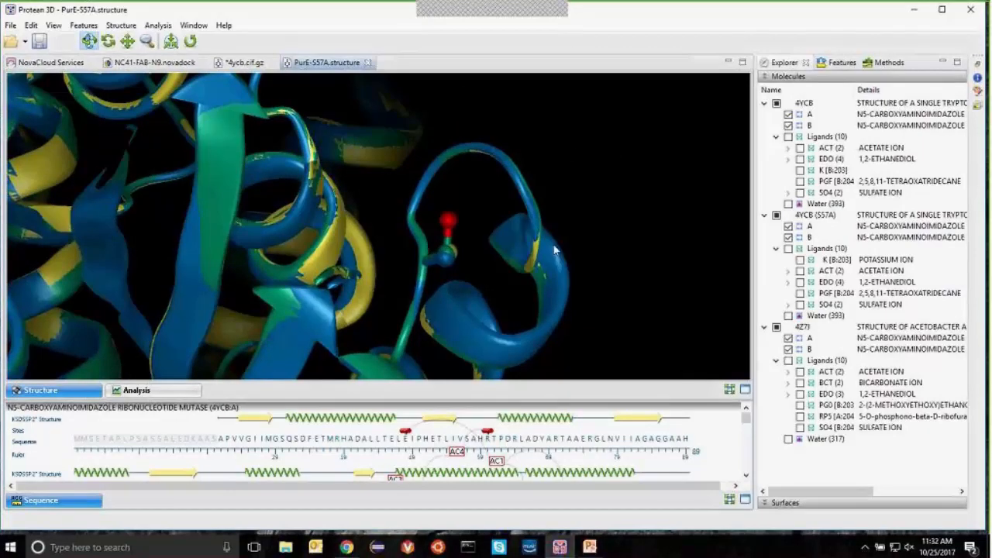
left_click_drag(470, 261, 450, 260)
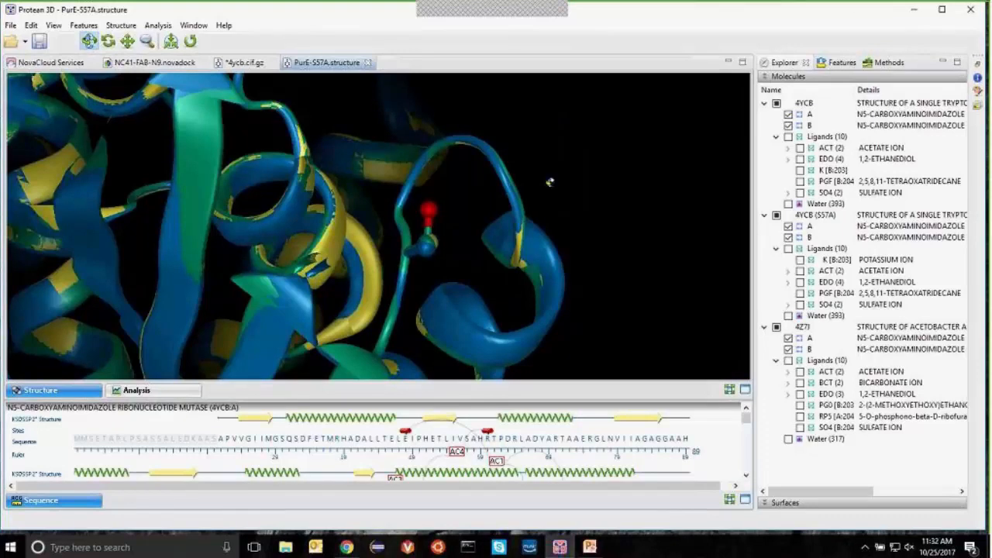
mouse_move(547, 181)
left_mouse_down()
mouse_move(564, 165)
mouse_move(557, 186)
left_mouse_up()
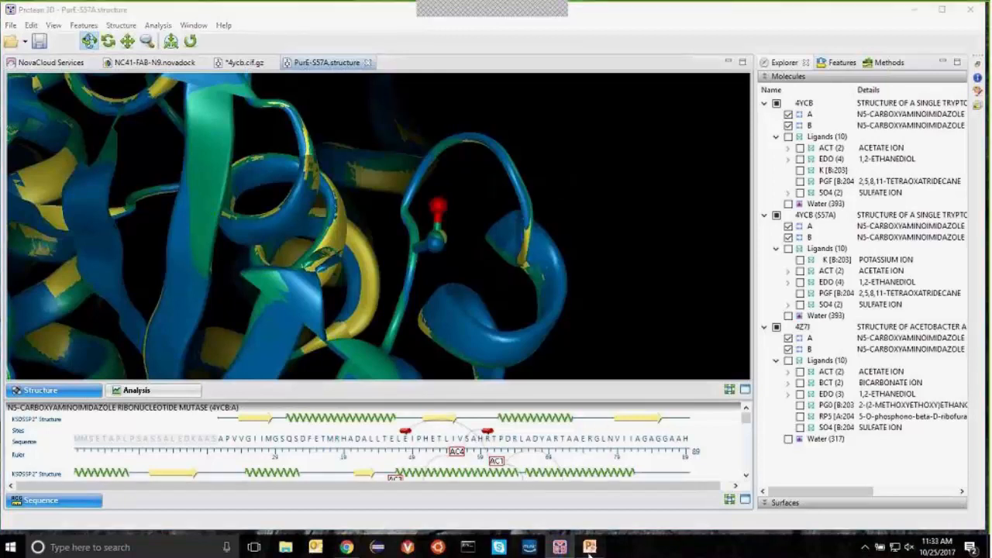
Step: Present PowerPoint slide 12, 'THANK YOU!', as a full-screen slide show
left_click(578, 529)
left_click(73, 205)
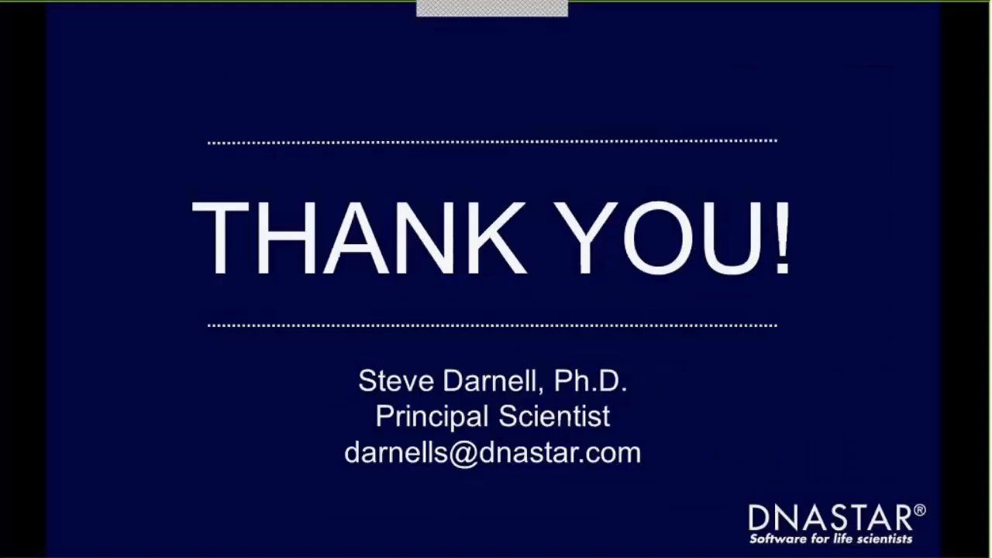
left_click(860, 527)
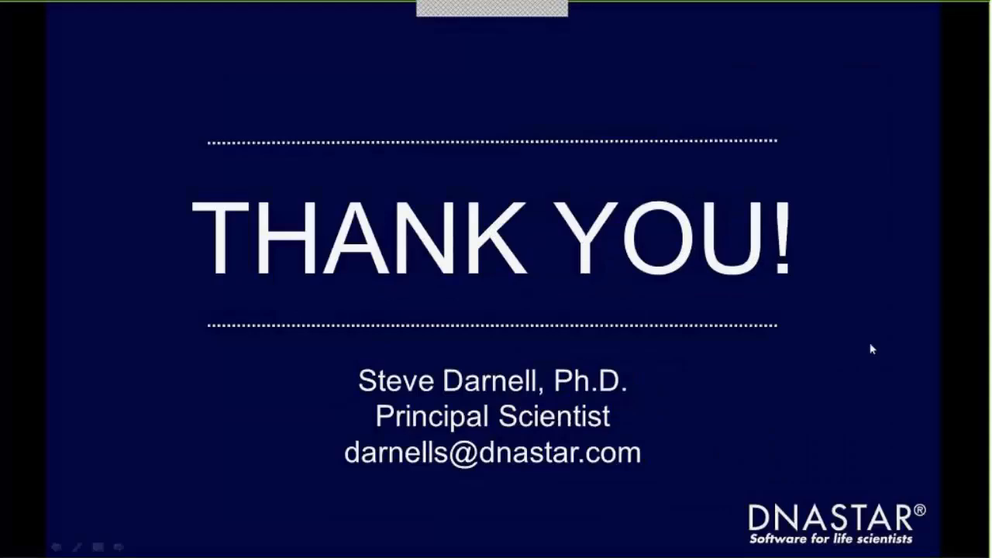